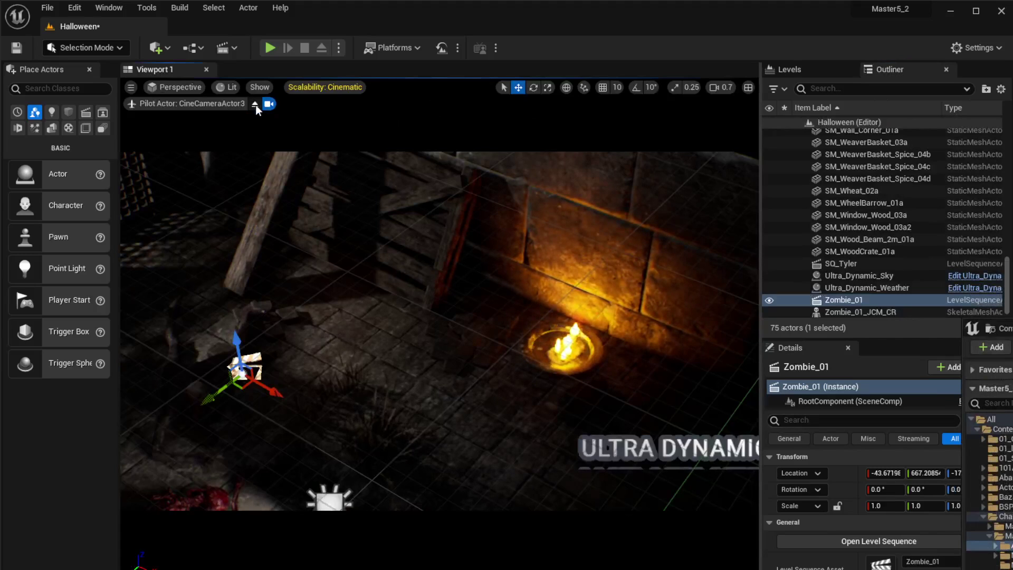
Step: Stop piloting CineCameraActor3 and examine the Daz to Unreal plugin settings in the project settings
click(255, 104)
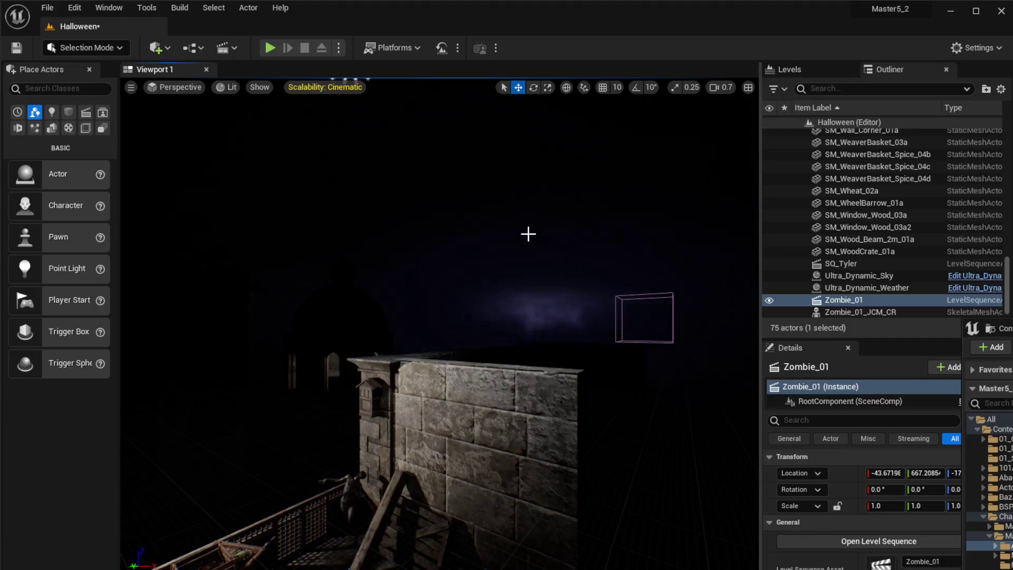
click(973, 45)
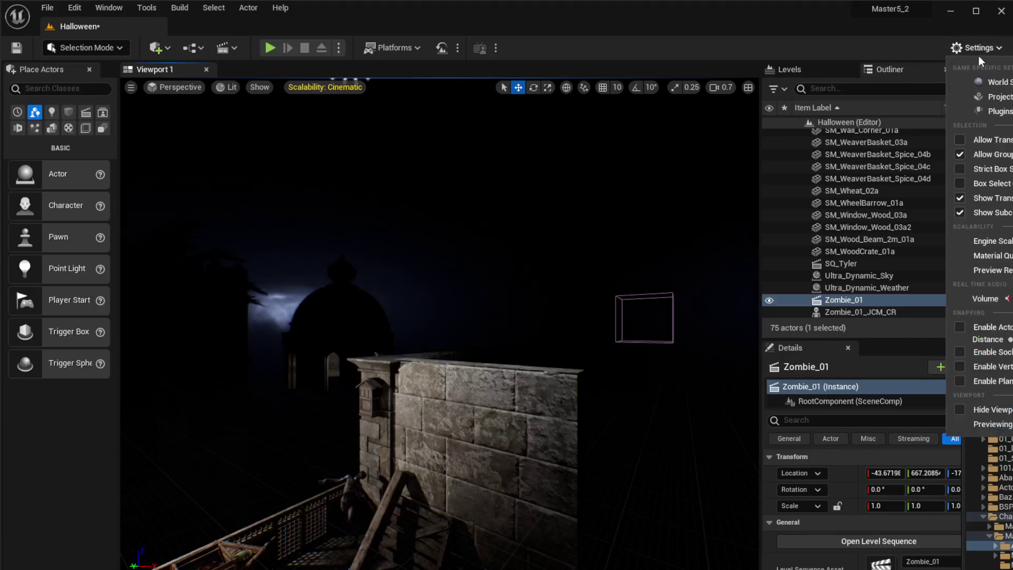
click(997, 100)
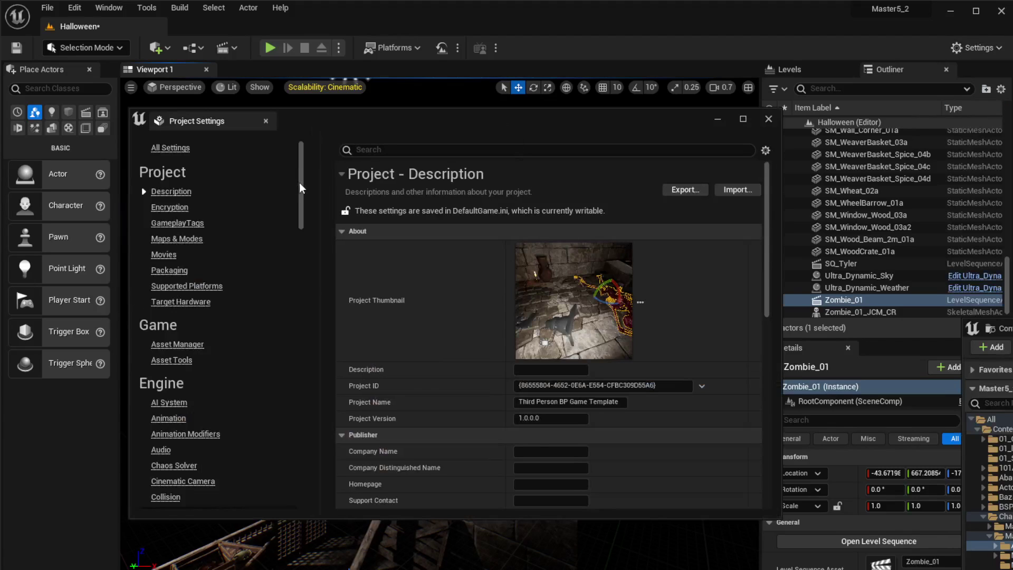
drag(299, 183, 297, 403)
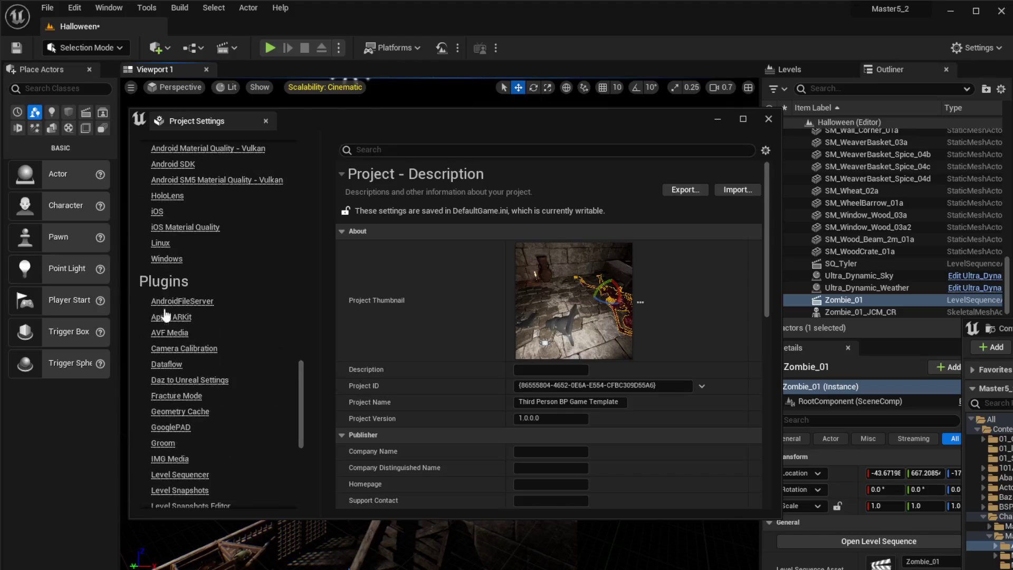
scroll(186, 372, down, 6)
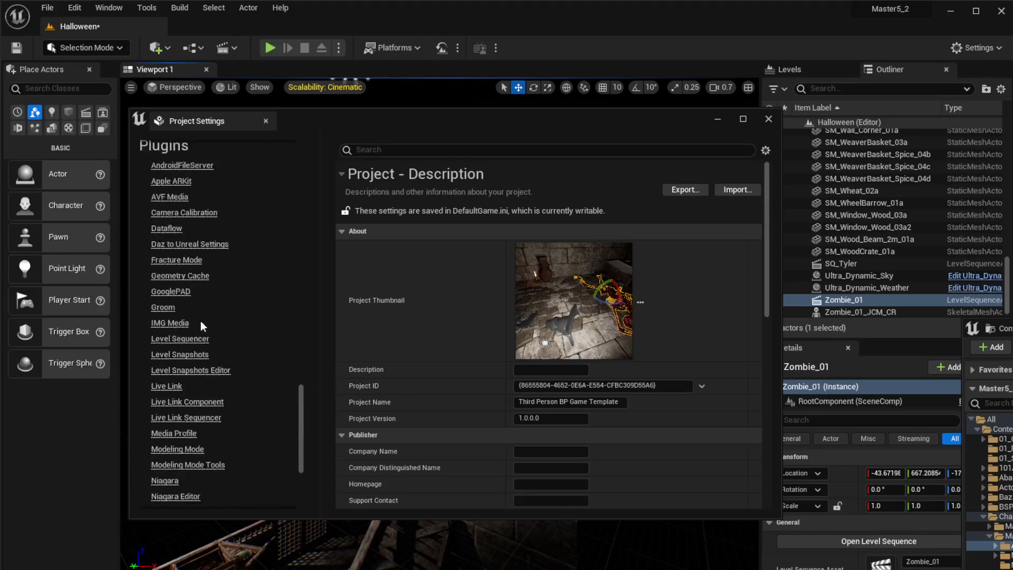
scroll(180, 306, up, 1)
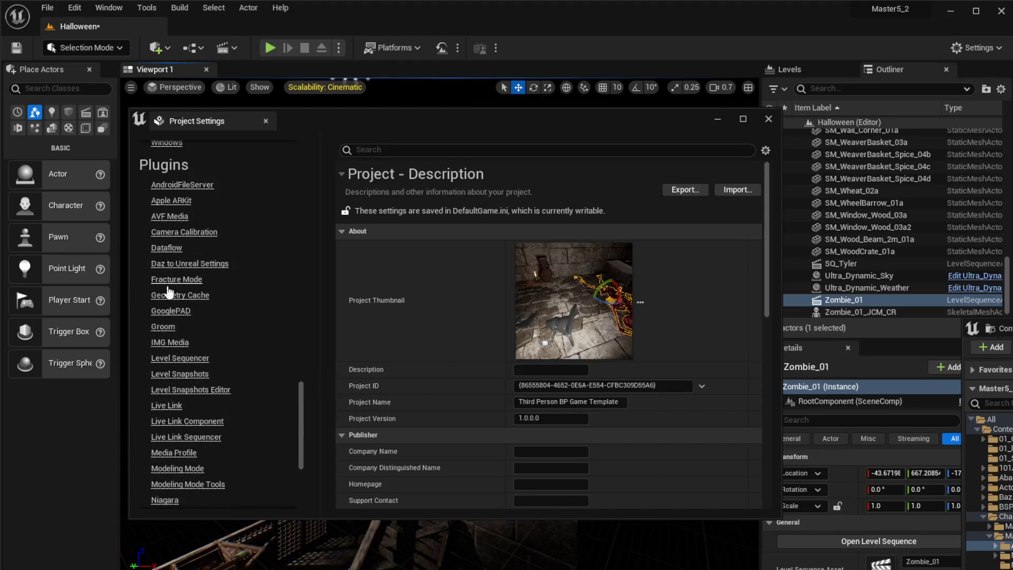
click(186, 264)
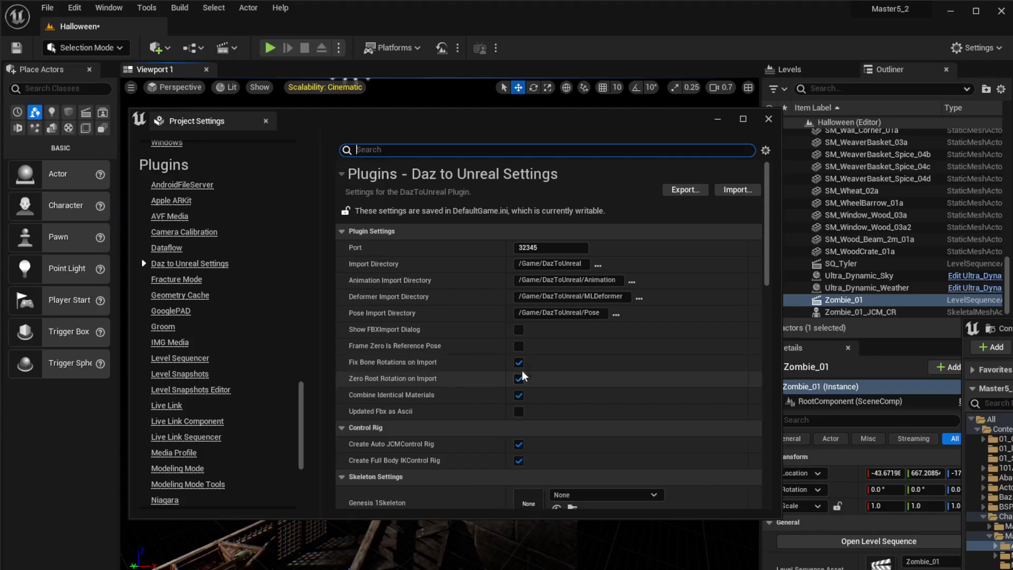
click(768, 119)
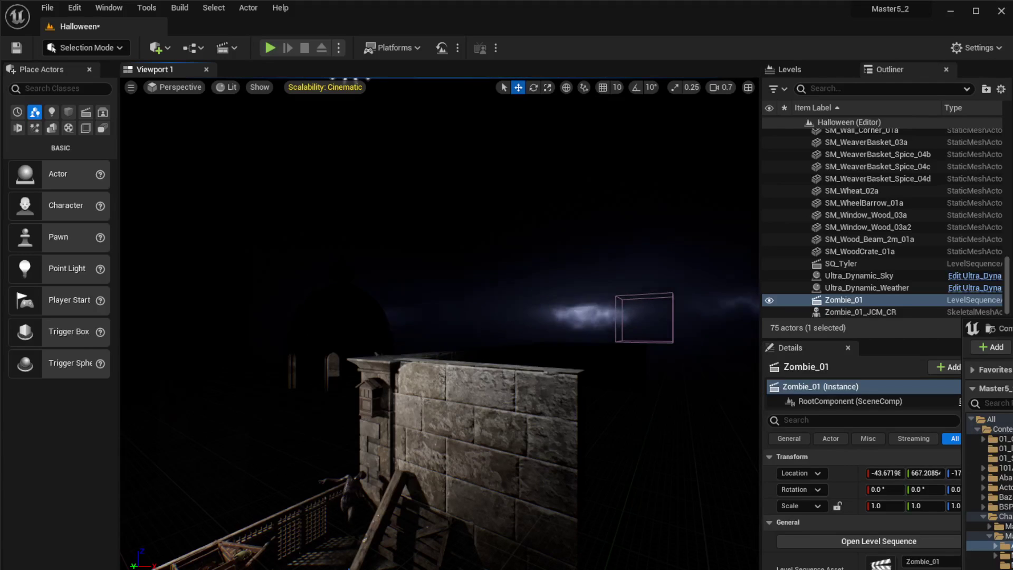
Step: Open the Zombie_01 skeletal mesh from the DazToUnreal/Zombie_01 folder and switch to its skeleton
key(ctrl+b)
drag(1012, 330, 596, 206)
click(320, 410)
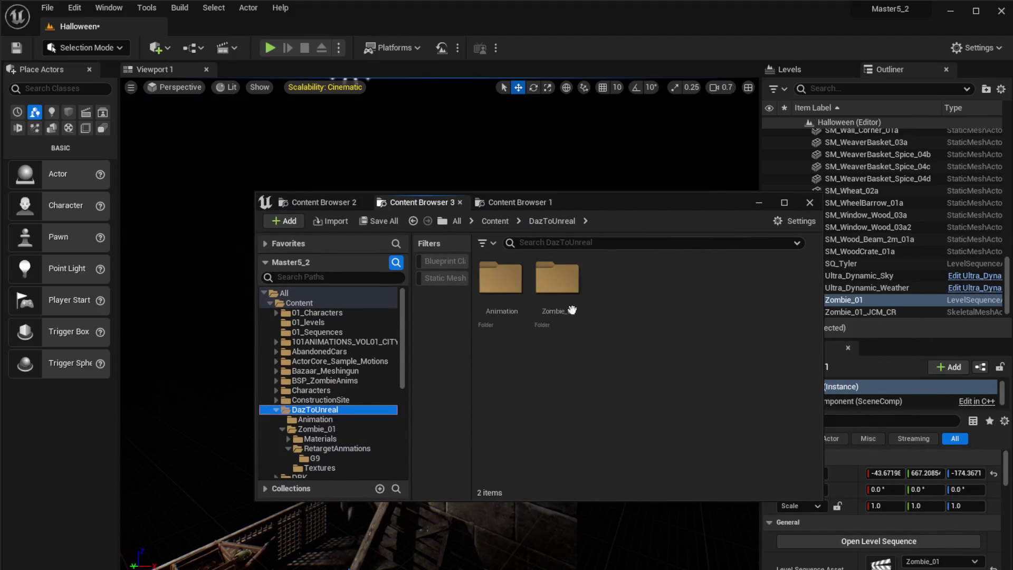
double_click(558, 278)
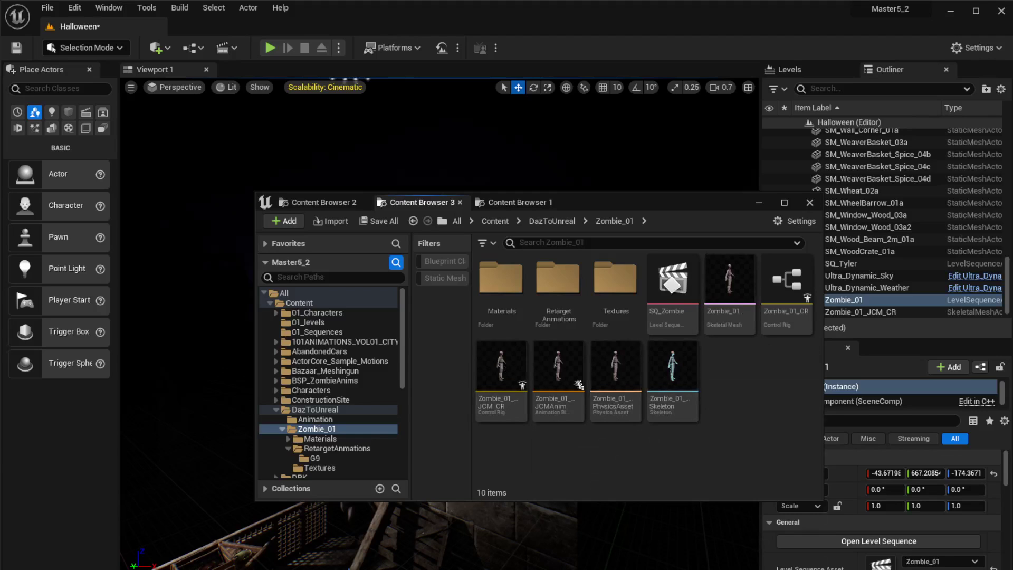
double_click(729, 280)
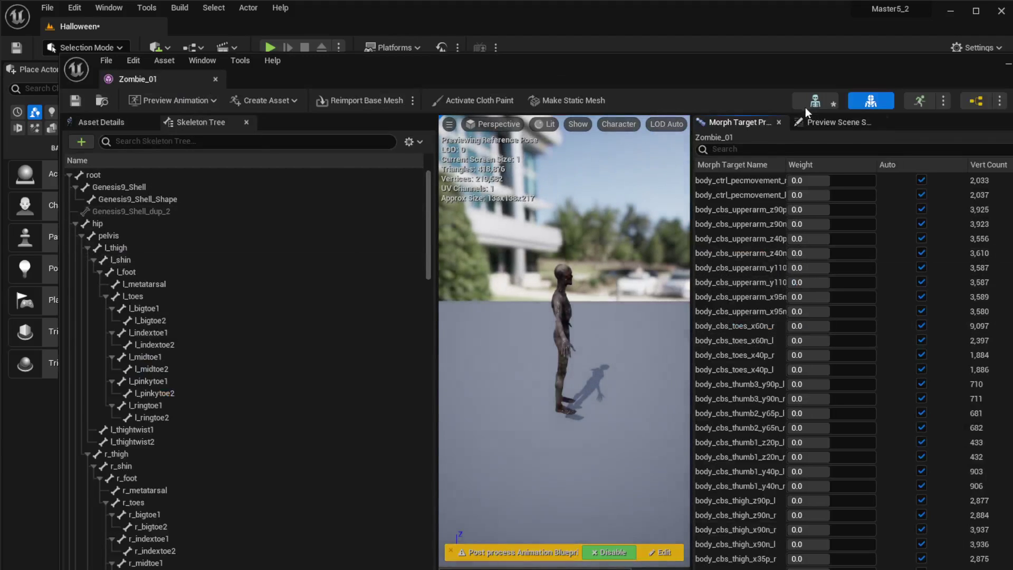
click(814, 102)
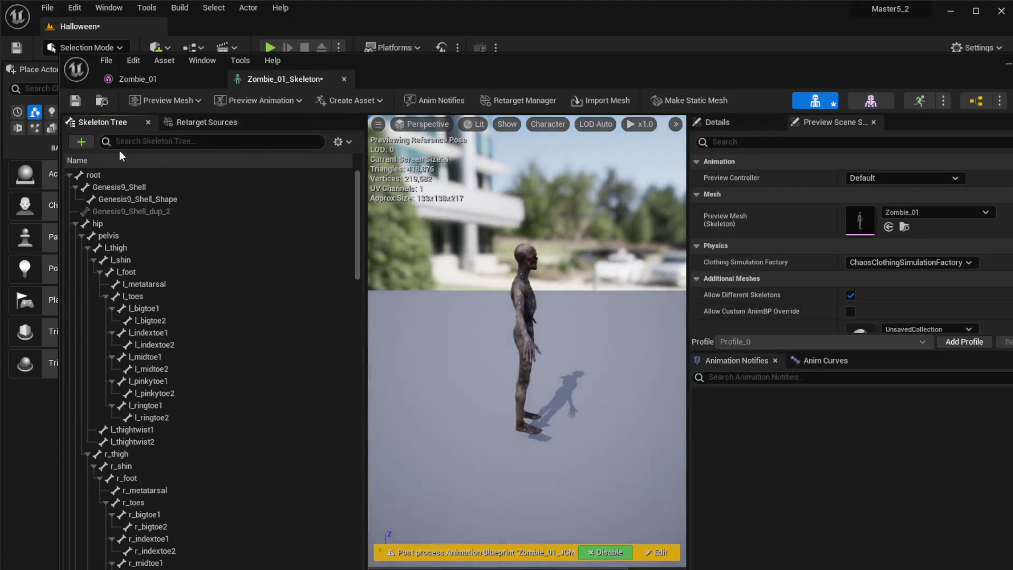
Step: Show the retargeting options in the skeleton tree and recursively set translation retargeting to Skeleton from the hip bone down
click(348, 142)
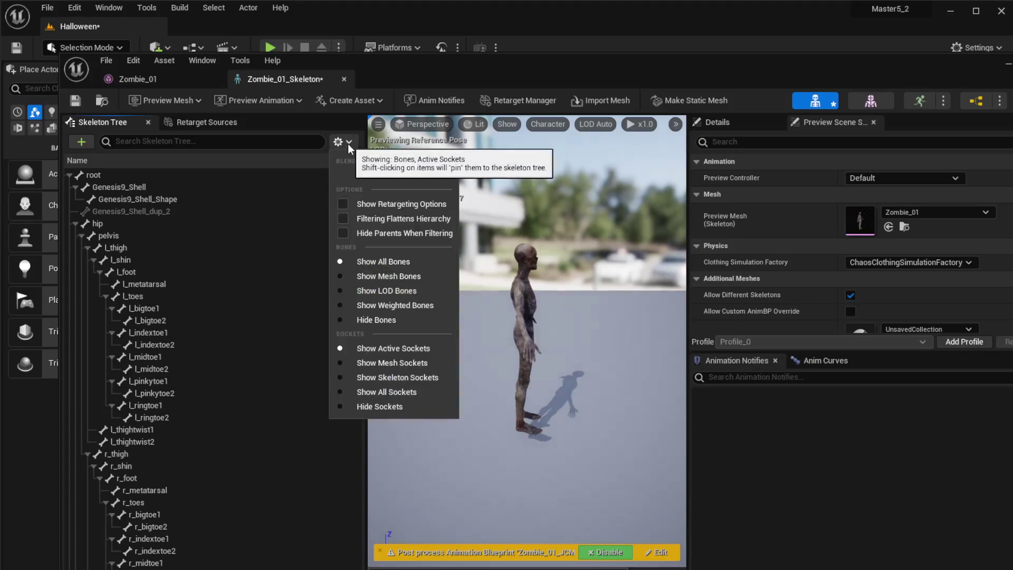
click(363, 203)
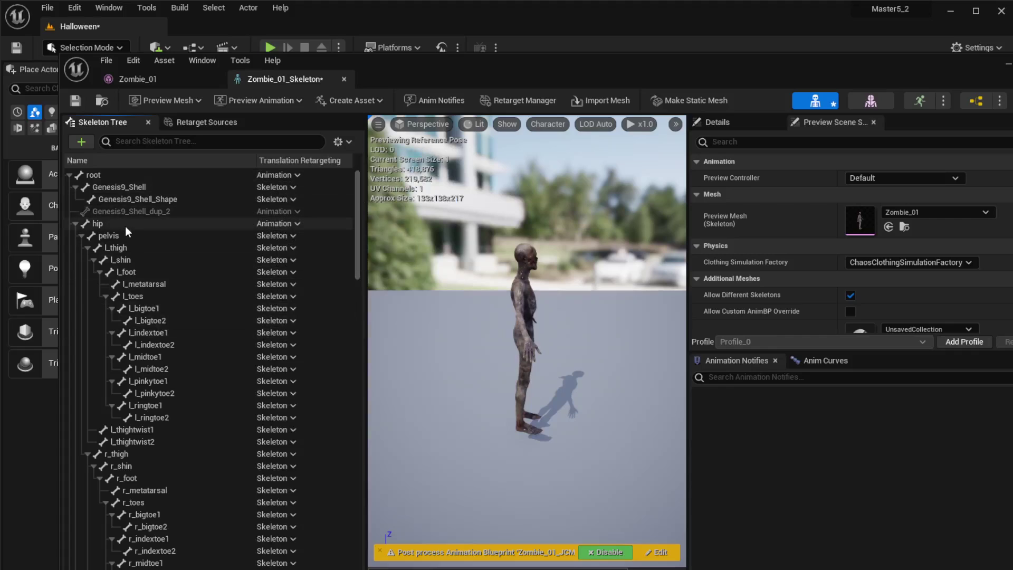
right_click(100, 224)
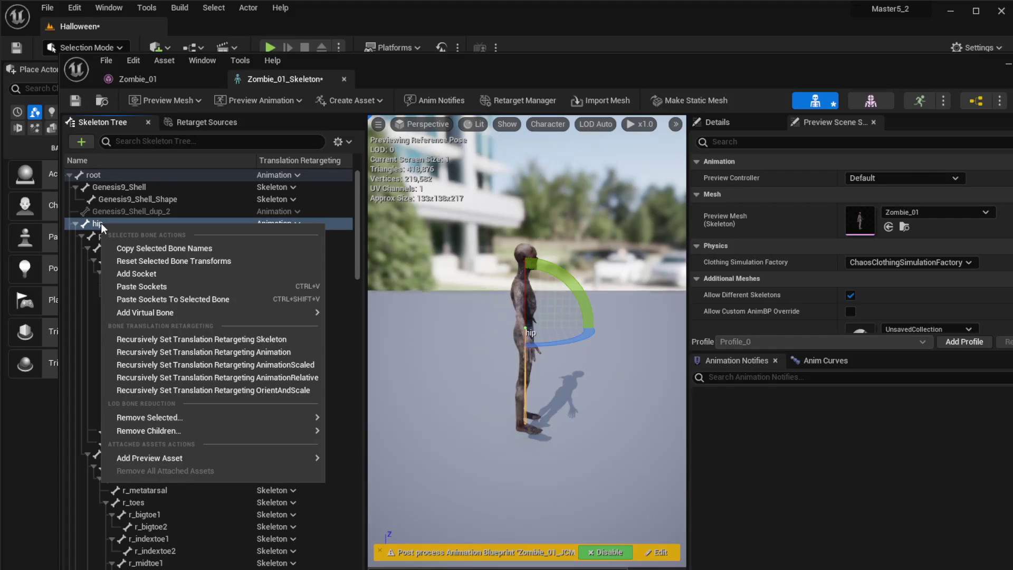
click(218, 339)
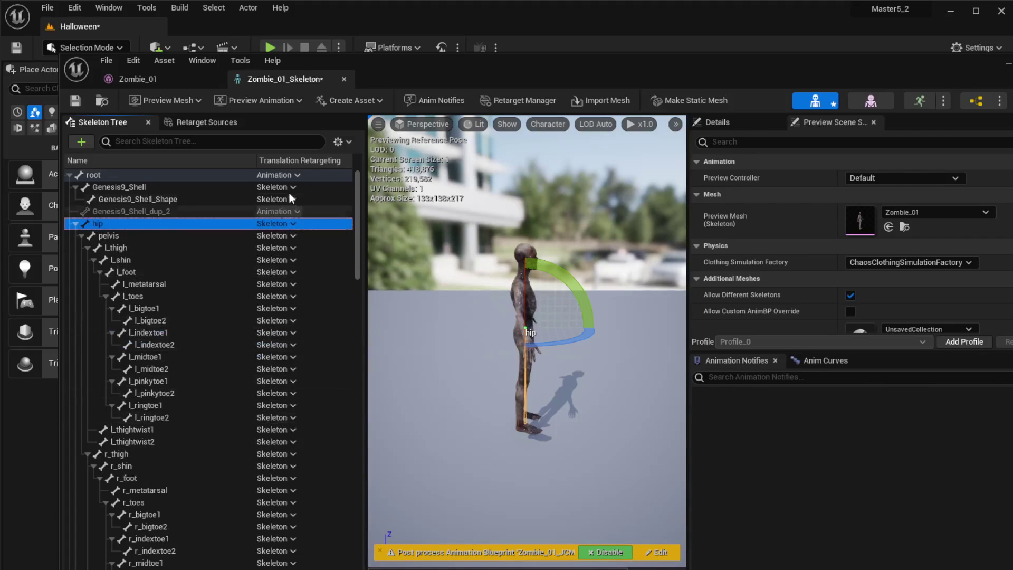
scroll(302, 542, down, 6)
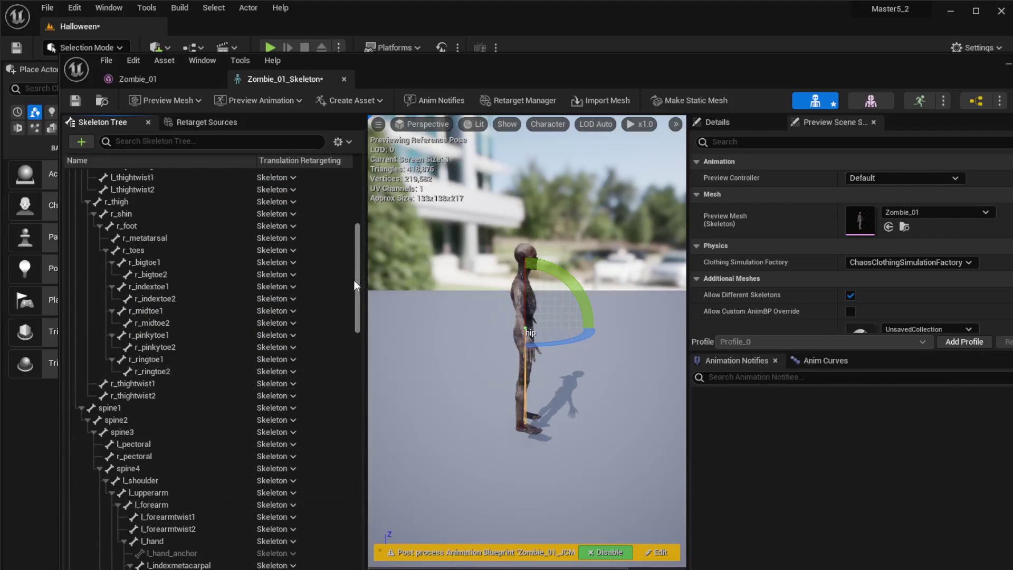
drag(354, 281, 358, 219)
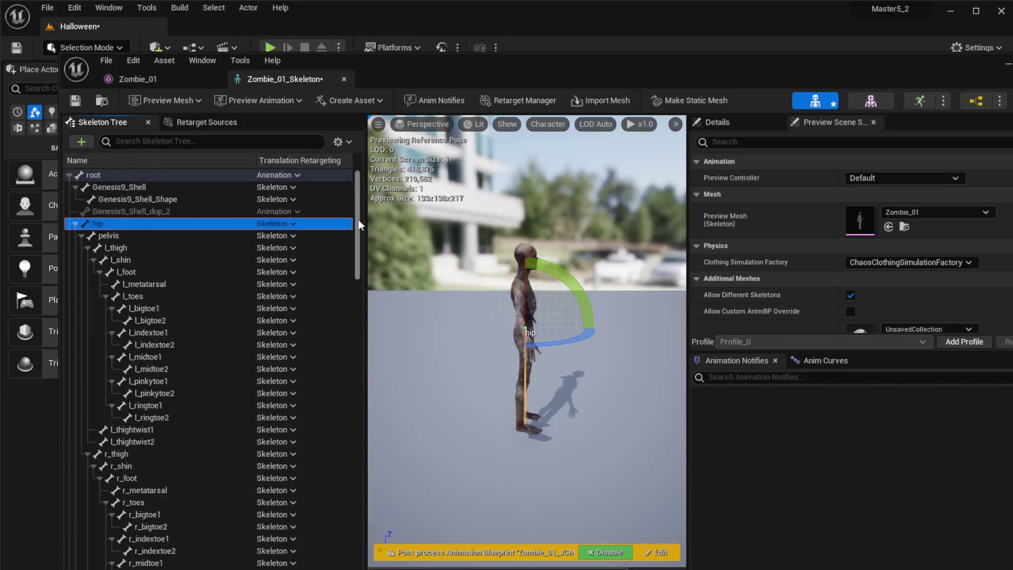
Step: Save the changes to the Zombie_01_Skeleton asset
click(75, 101)
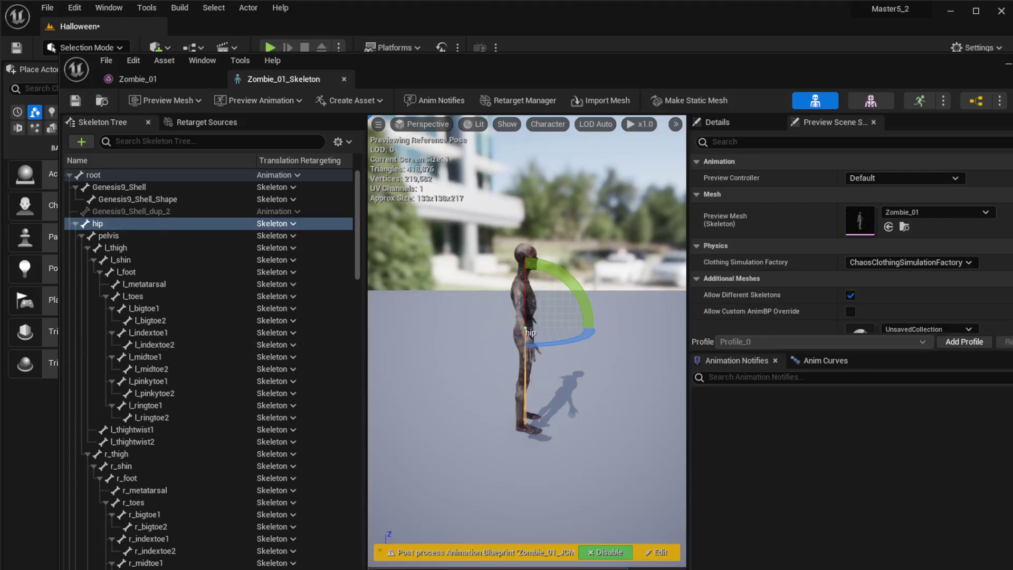
right_drag(635, 299, 607, 291)
click(75, 101)
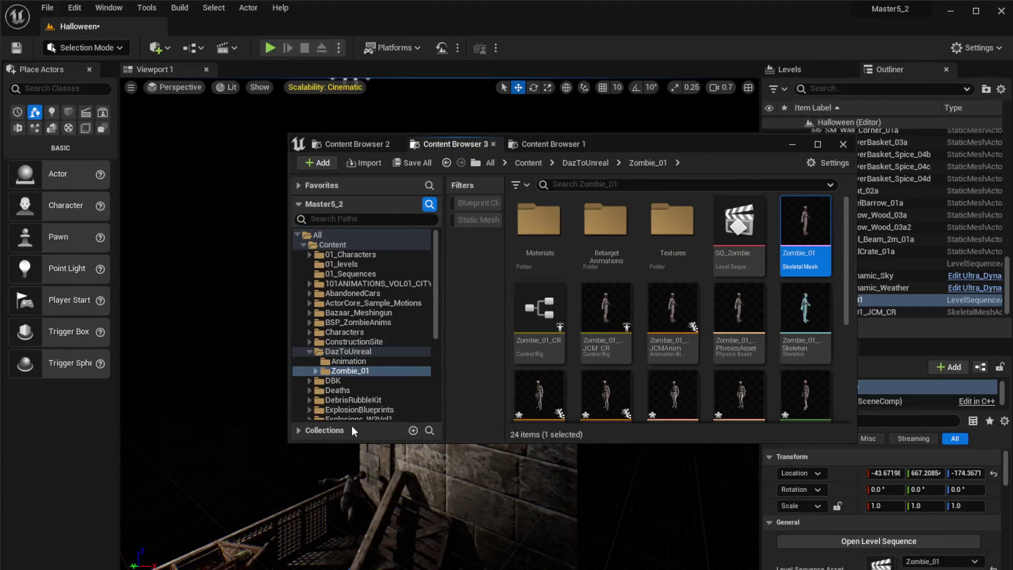
Step: Start duplicating and retargeting the ABP_Manny animation blueprint from the Characters/Mannequins/Animations folder
drag(668, 144, 583, 156)
click(449, 156)
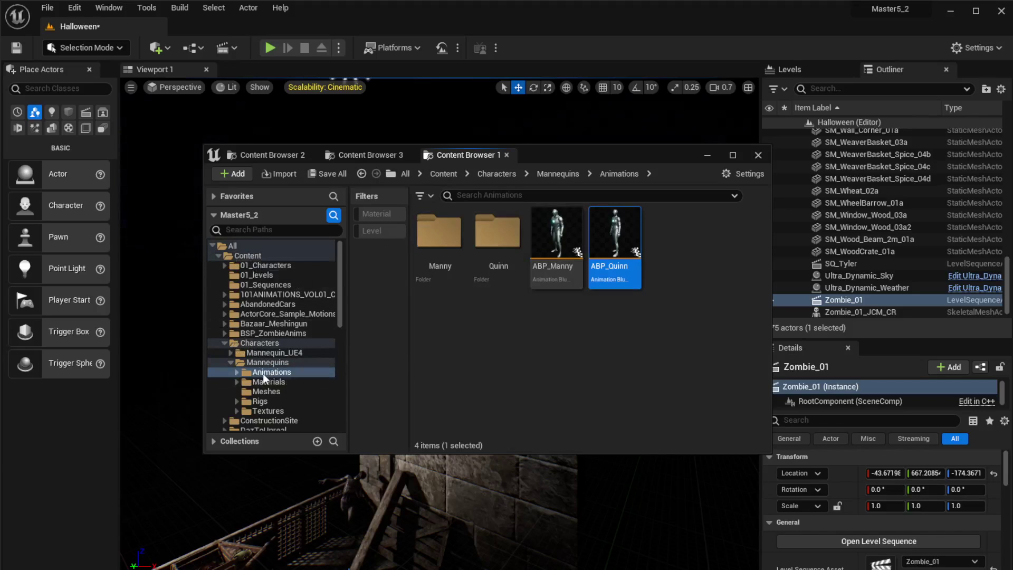
click(556, 235)
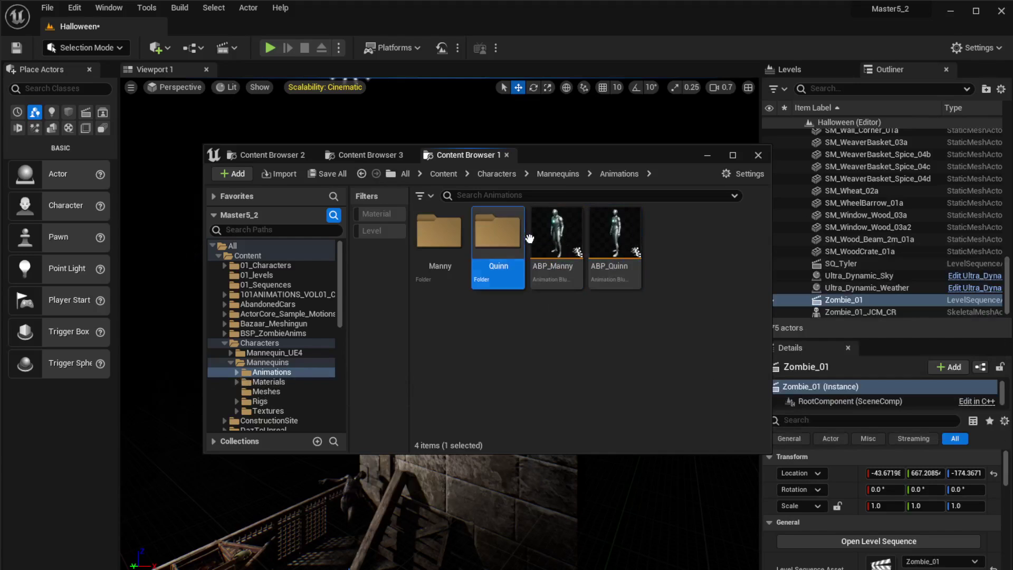
mouse_move(552, 244)
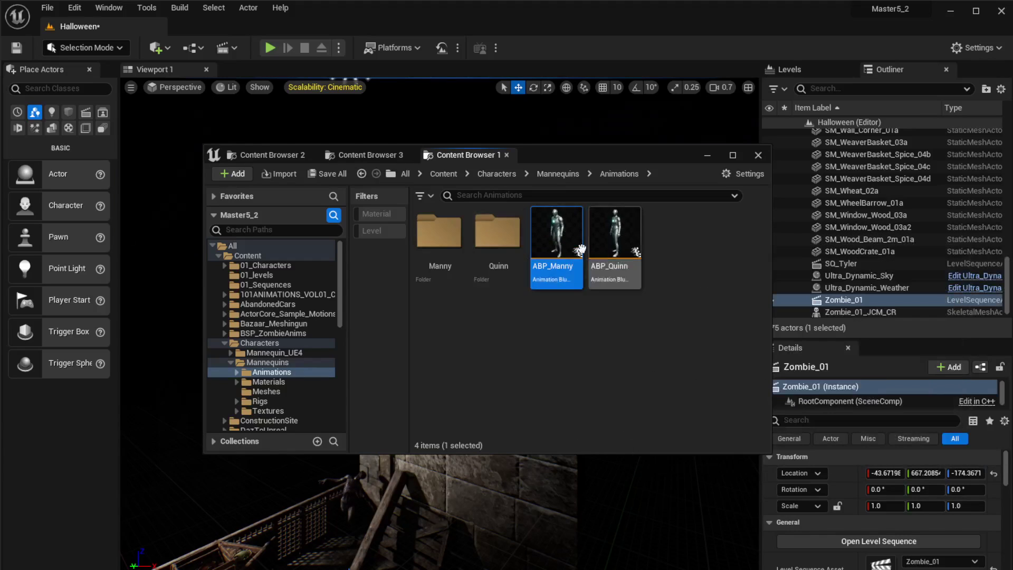
mouse_move(567, 264)
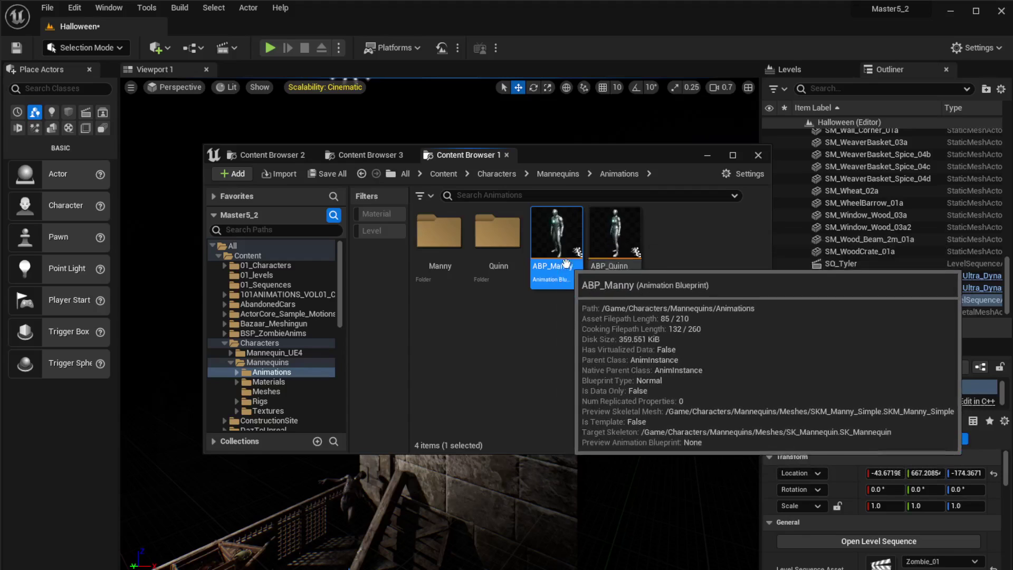
right_click(559, 233)
mouse_move(639, 257)
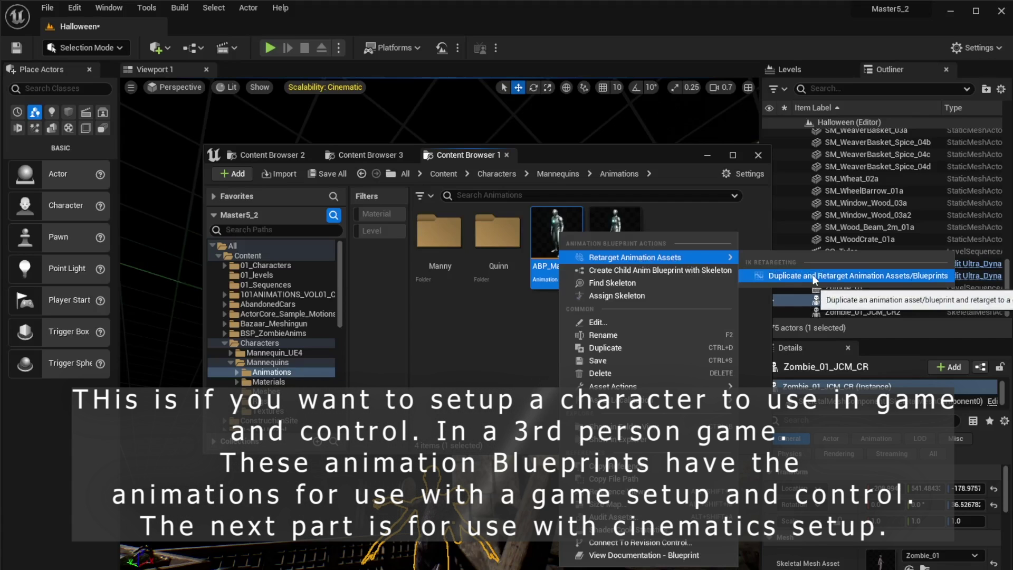
click(813, 276)
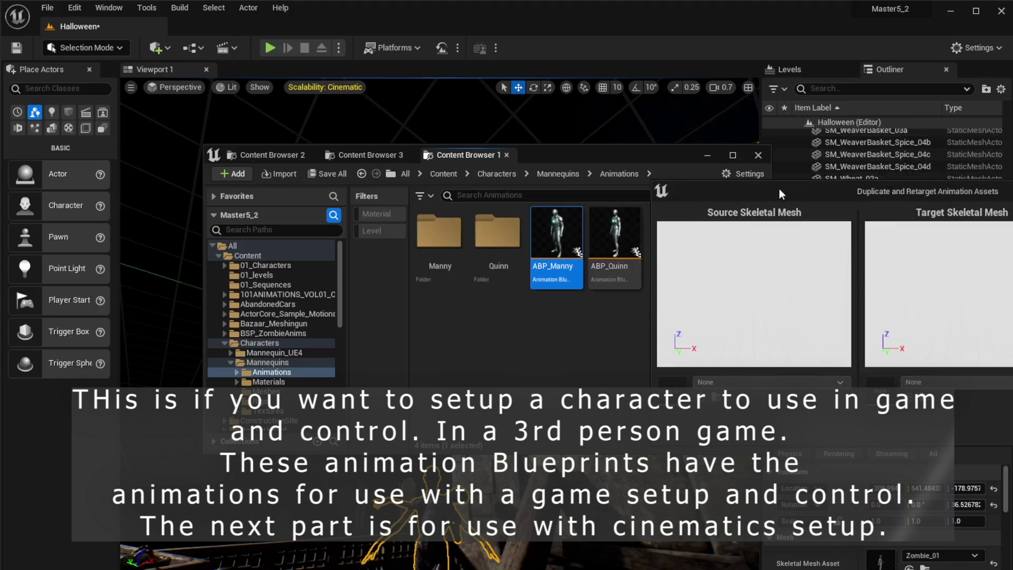
Step: Set the IK retargeter to G9Retargeter
click(759, 231)
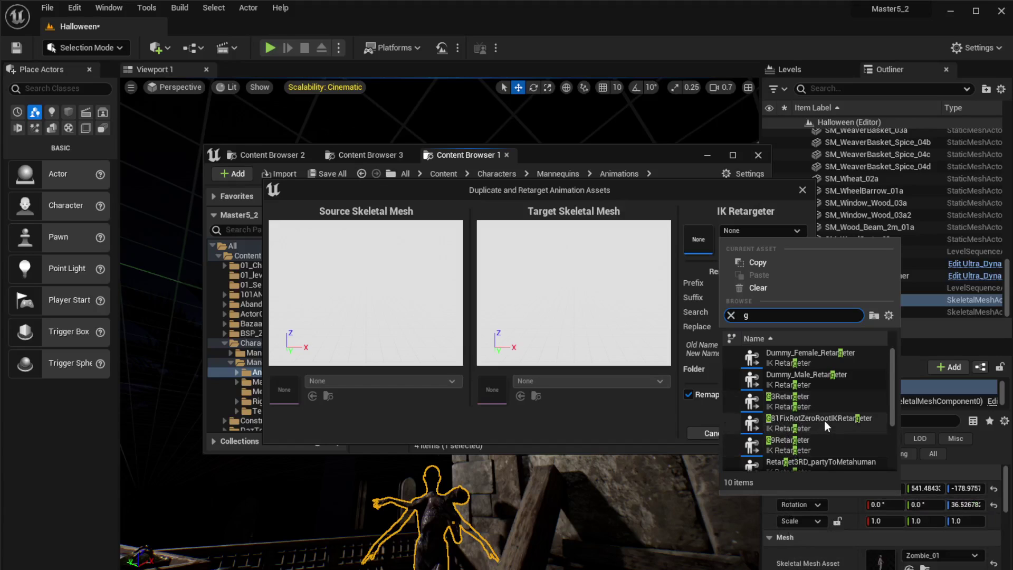
scroll(829, 427, down, 1)
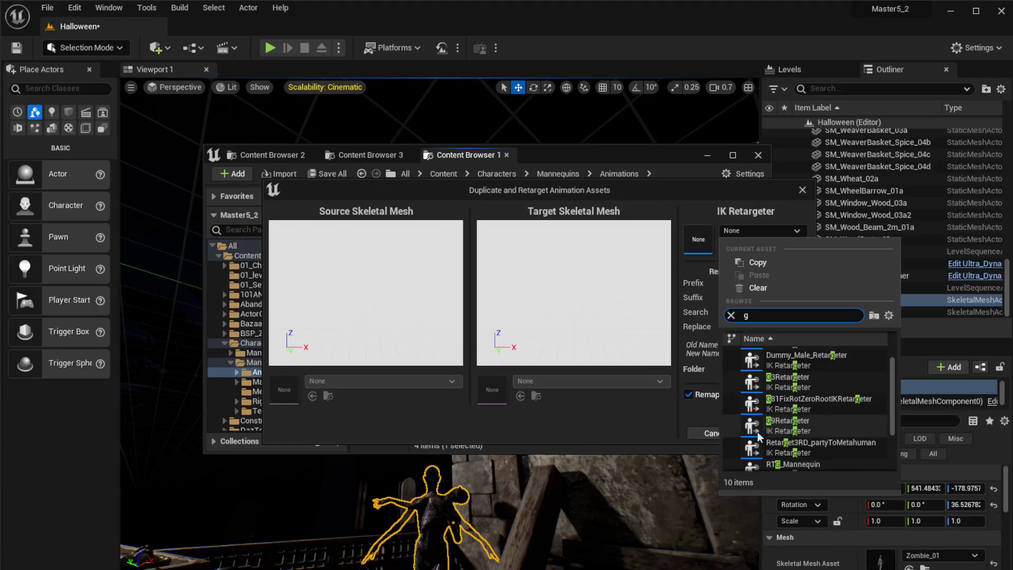
click(781, 424)
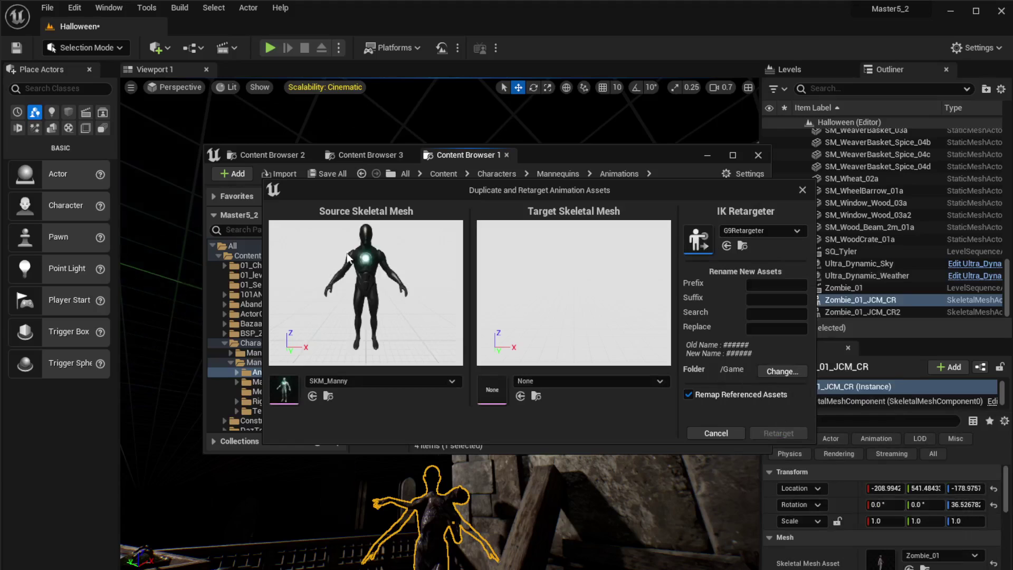
Step: Set the target skeletal mesh to Zombie_01 and the name prefix of the new assets to ZombieANims
click(550, 382)
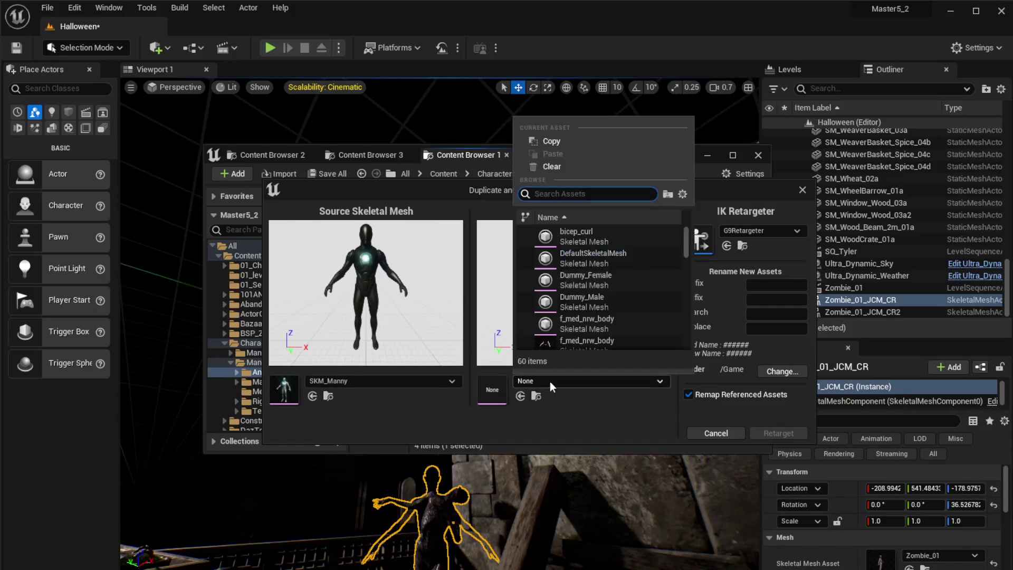
text(zomb)
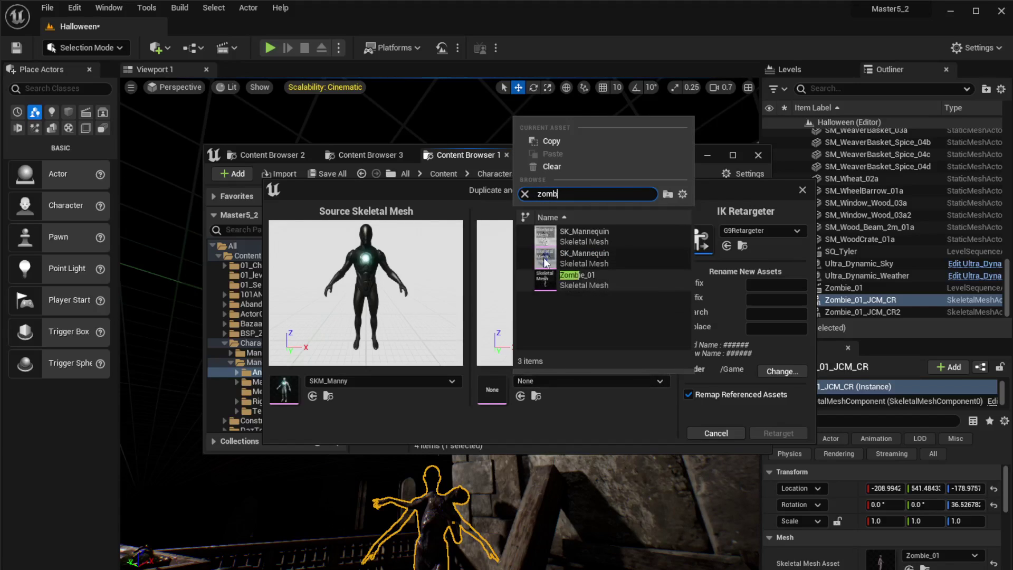
click(564, 284)
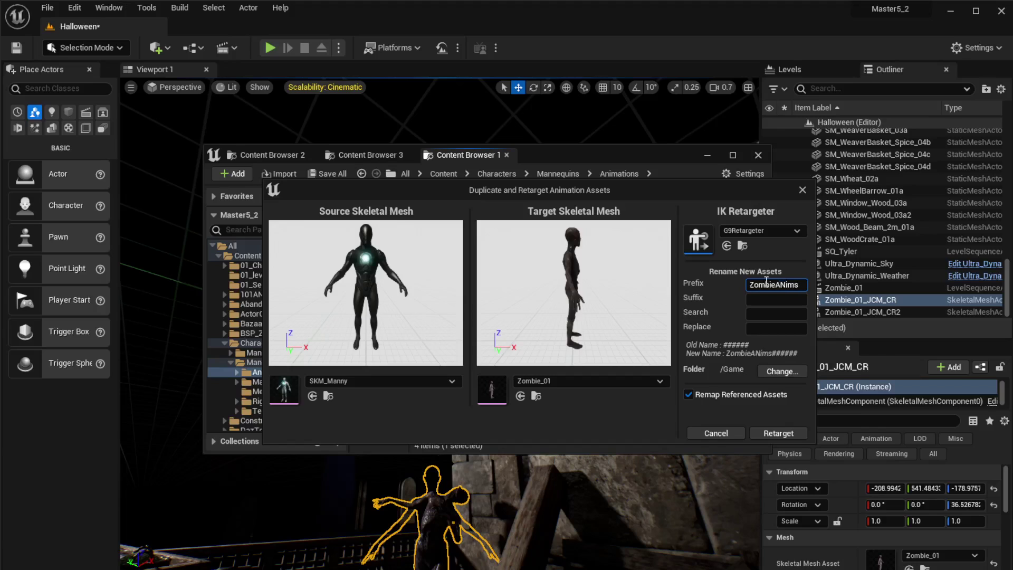
Step: Set the output folder for the new assets to DazToUnreal/Animation and run the retarget
click(780, 371)
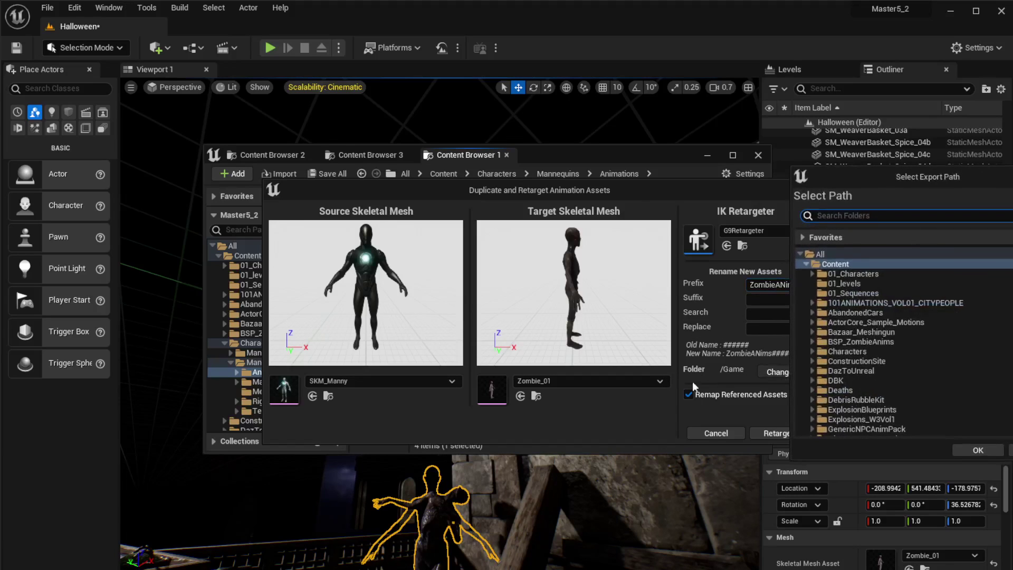
double_click(861, 277)
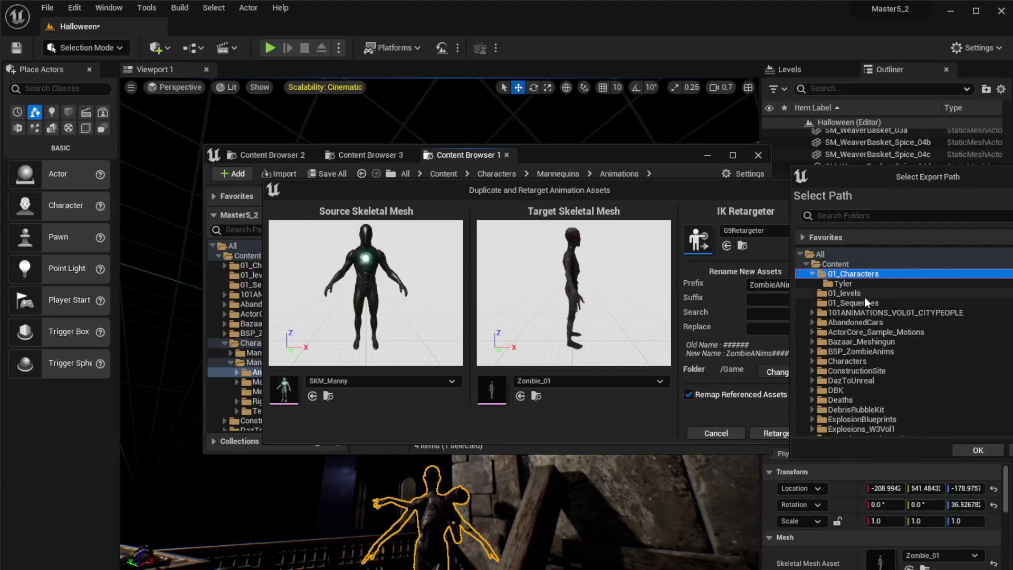
scroll(882, 324, down, 5)
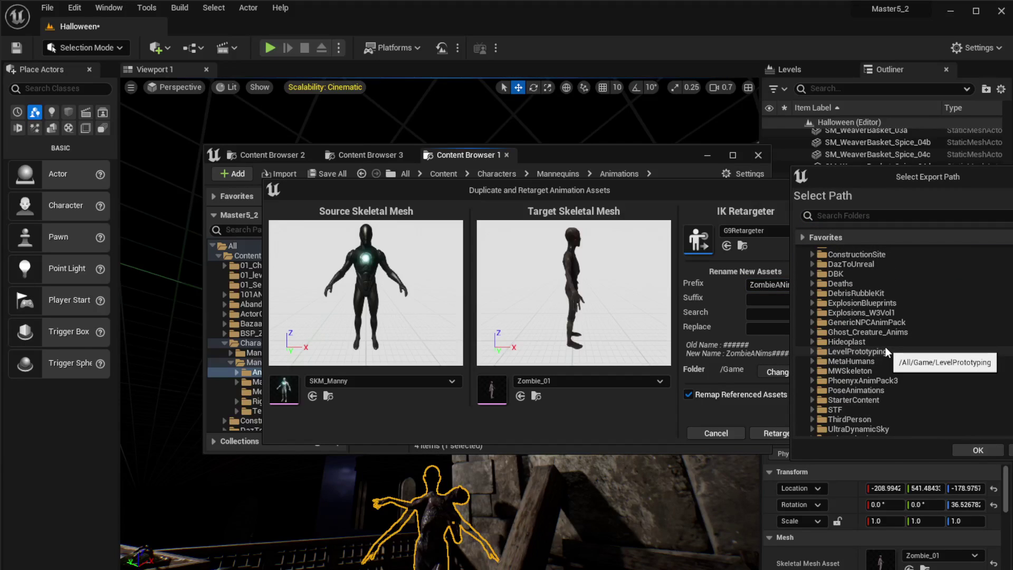
scroll(880, 357, up, 2)
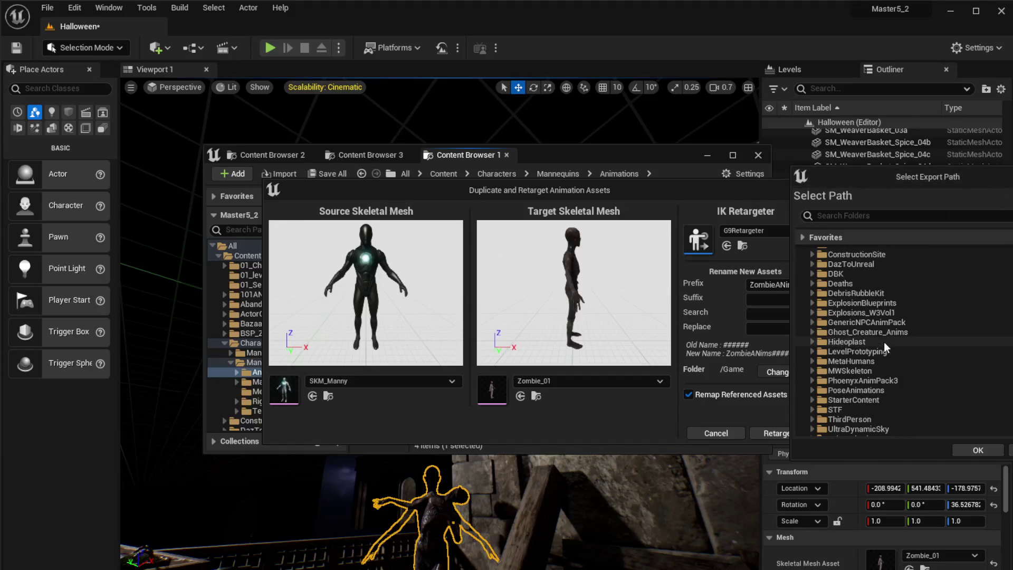
scroll(882, 344, up, 3)
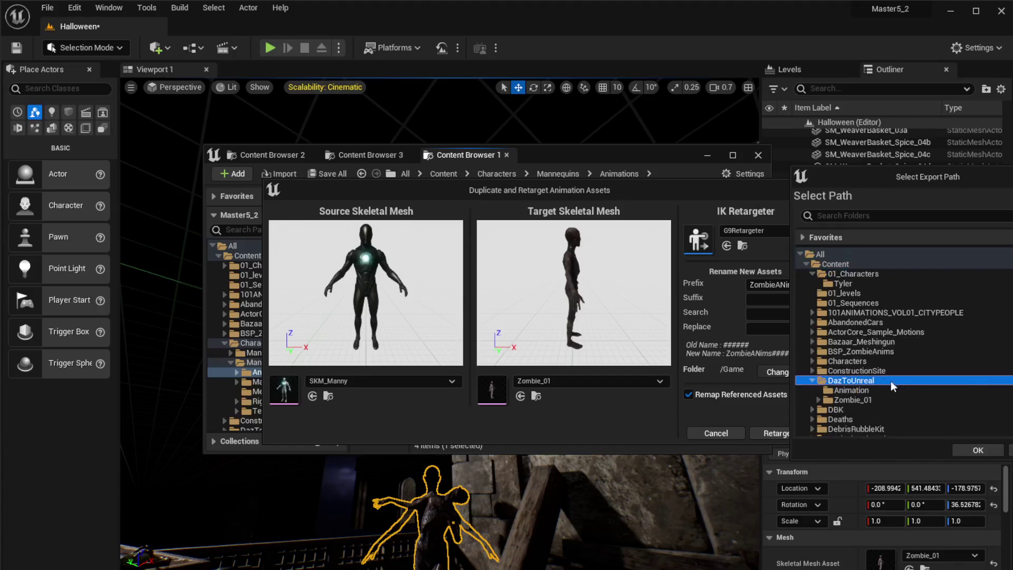
scroll(872, 375, down, 2)
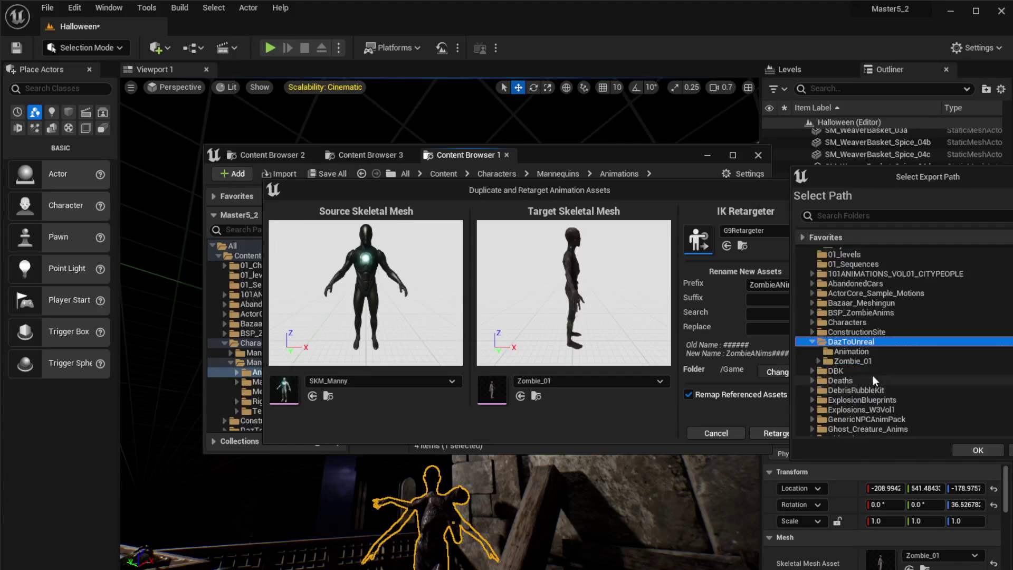
click(851, 352)
click(977, 450)
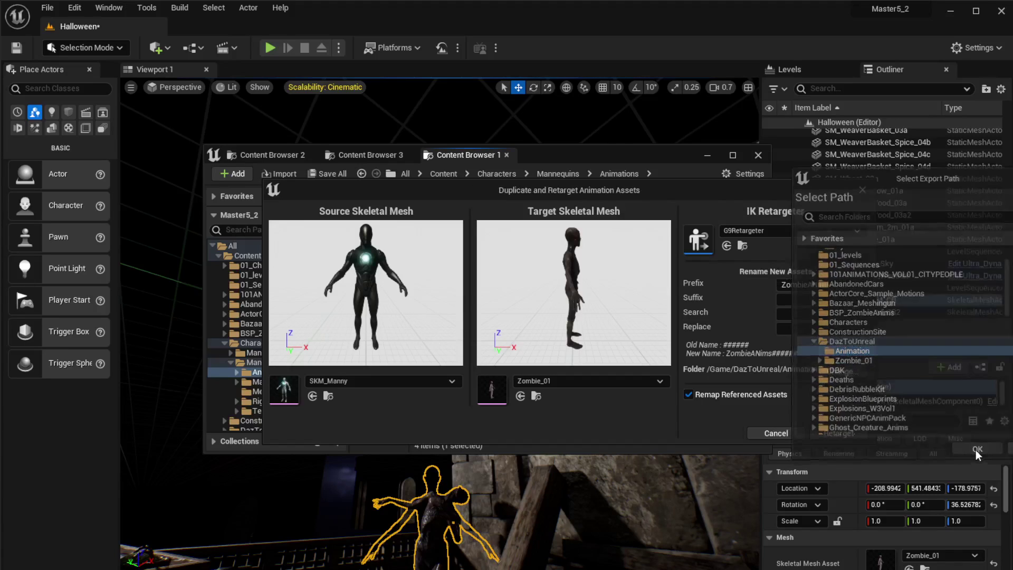
click(830, 435)
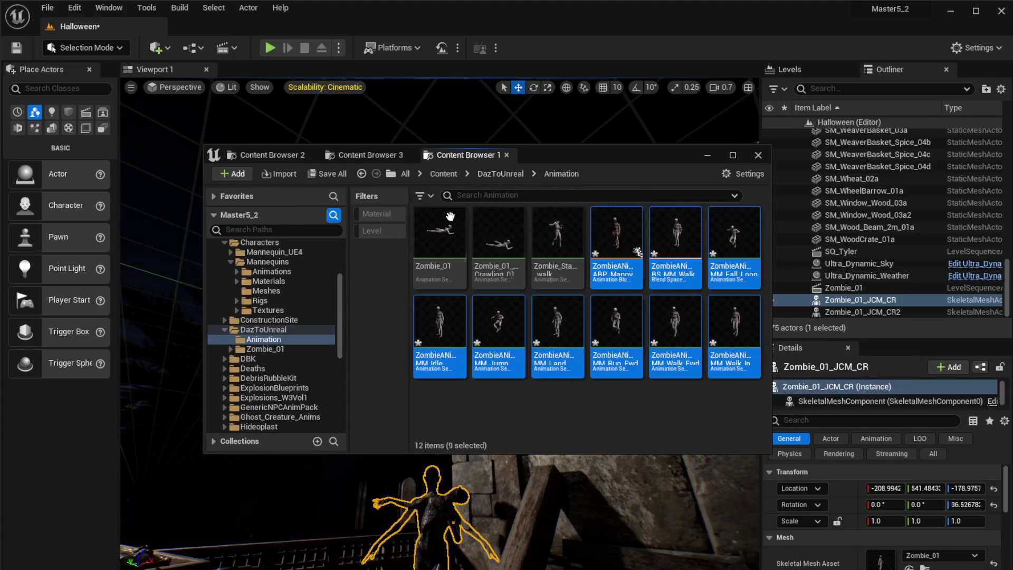
Step: Open the retargeted ZombieANimsMM_Land animation to preview it on the zombie
double_click(558, 322)
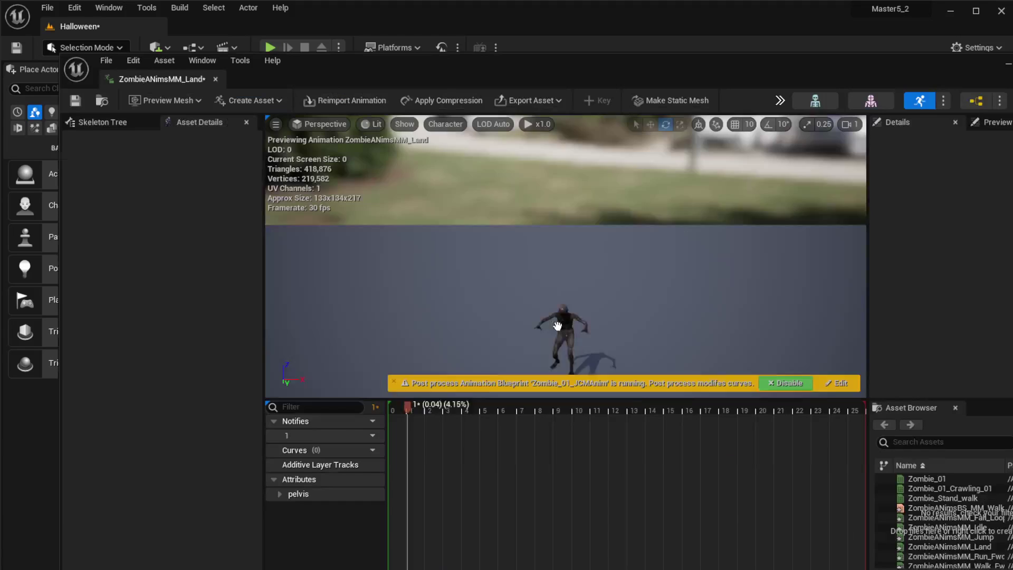
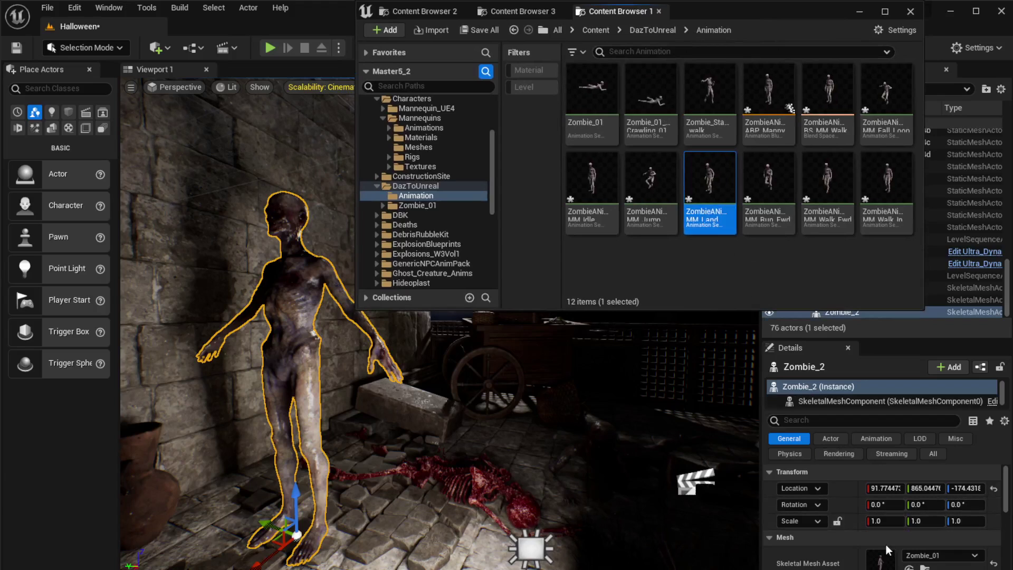
scroll(914, 515, down, 2)
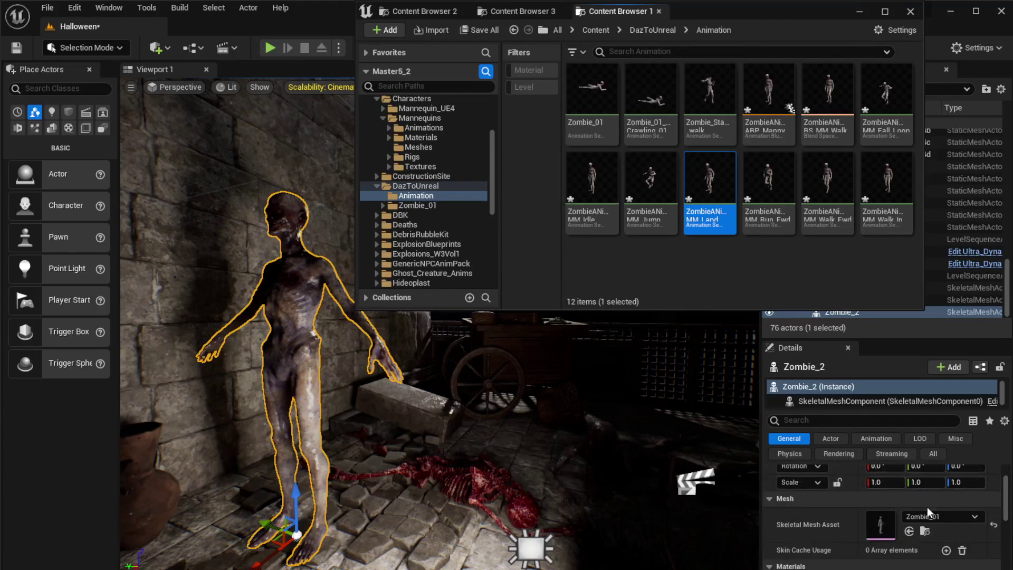
click(70, 9)
click(100, 8)
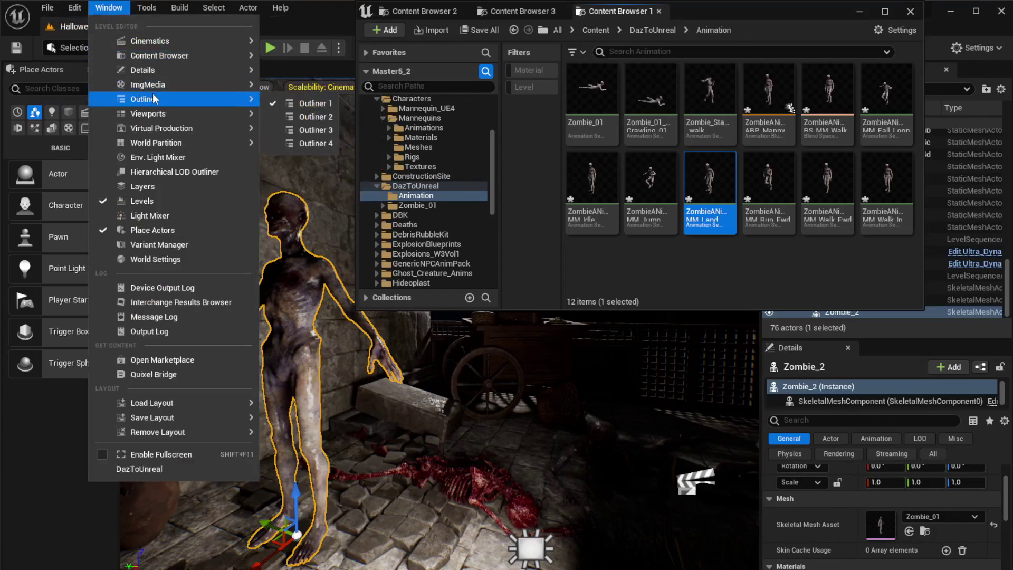
mouse_move(157, 70)
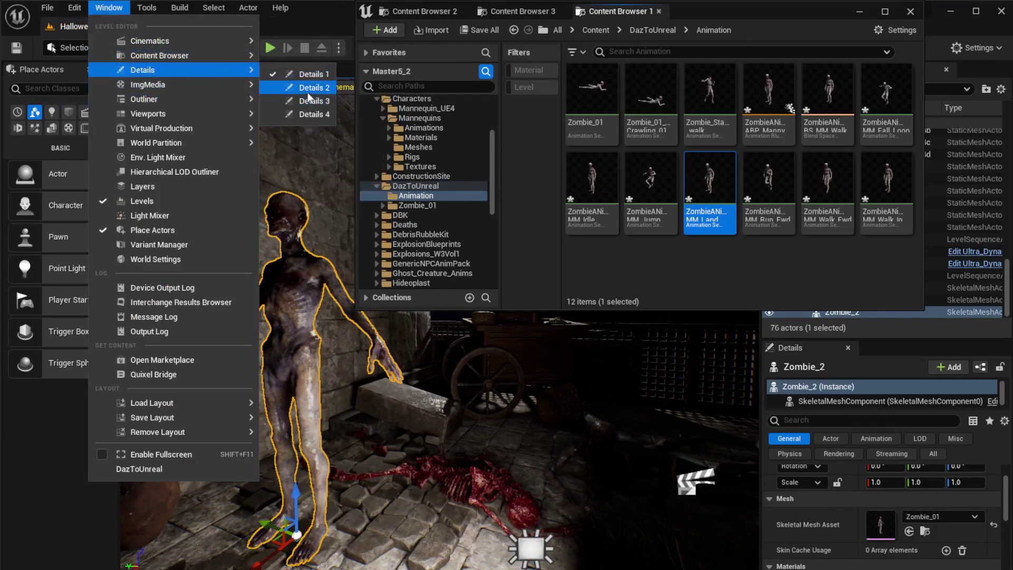
click(797, 513)
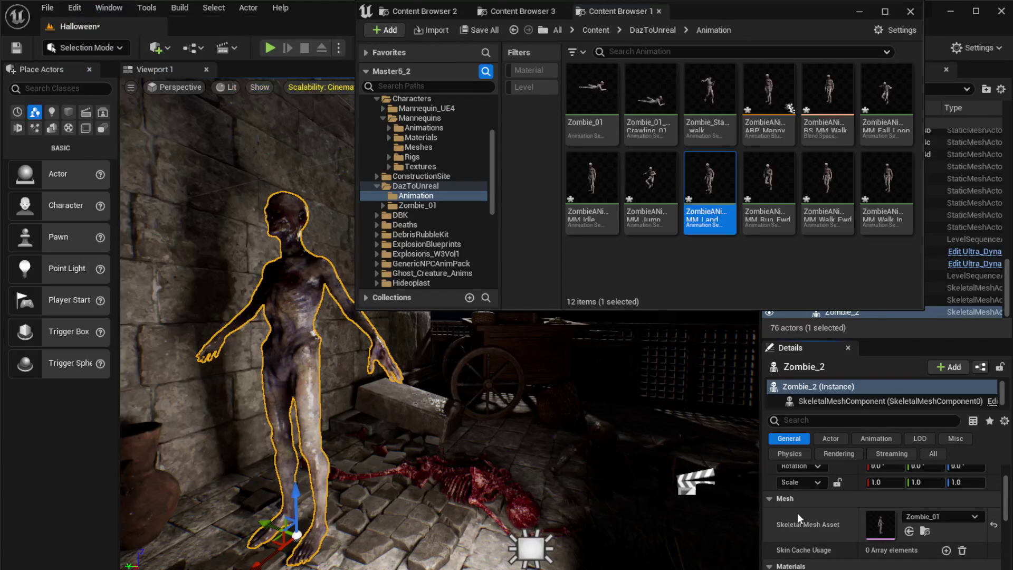
scroll(808, 534, down, 2)
scroll(807, 540, up, 2)
scroll(807, 540, up, 2)
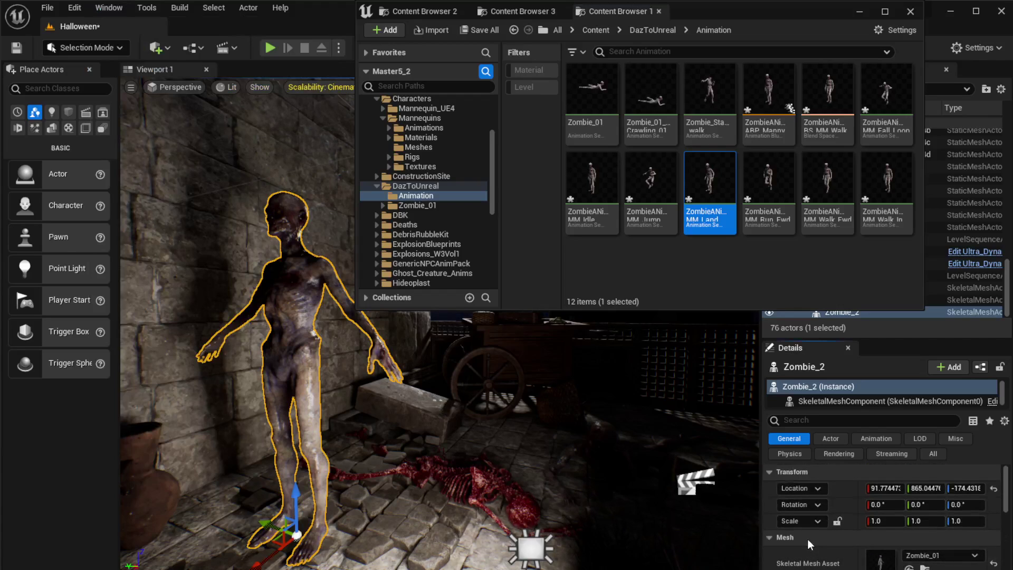
scroll(808, 520, down, 2)
scroll(818, 525, down, 1)
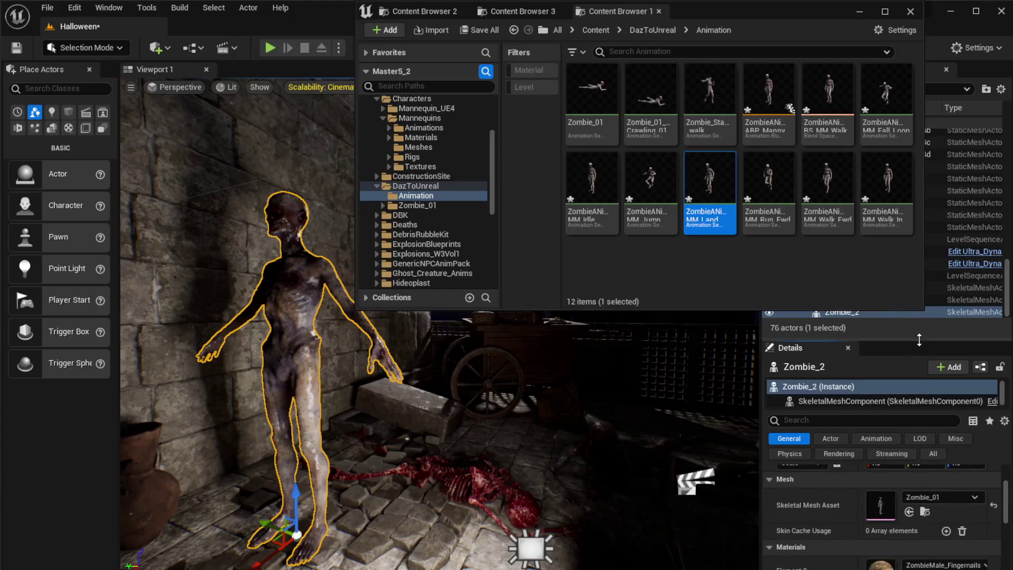
Step: Enlarge the Details area and set Zombie_2's animation mode to Use Animation Asset
drag(919, 338, 918, 201)
scroll(847, 489, down, 3)
scroll(846, 489, up, 3)
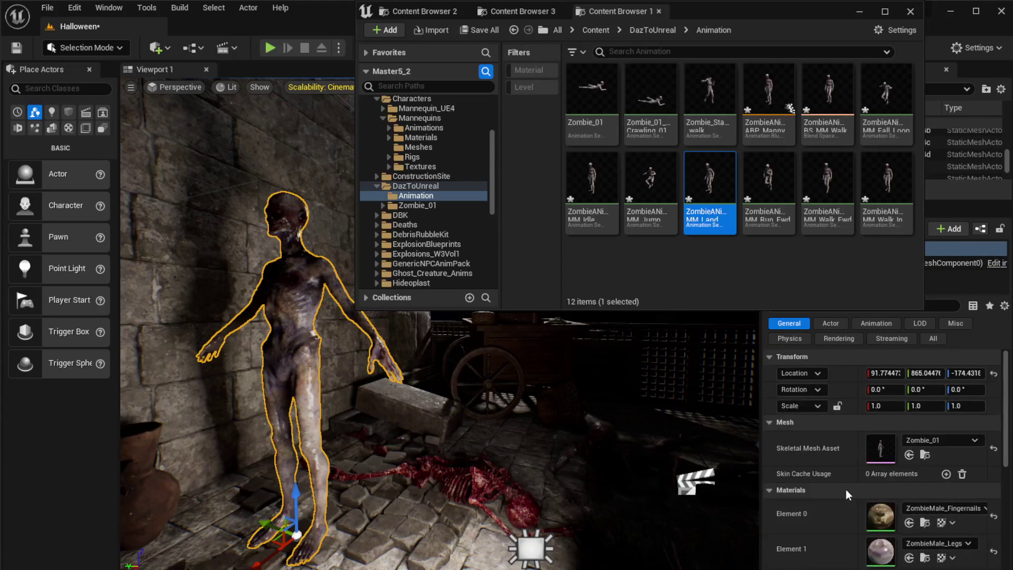
click(876, 323)
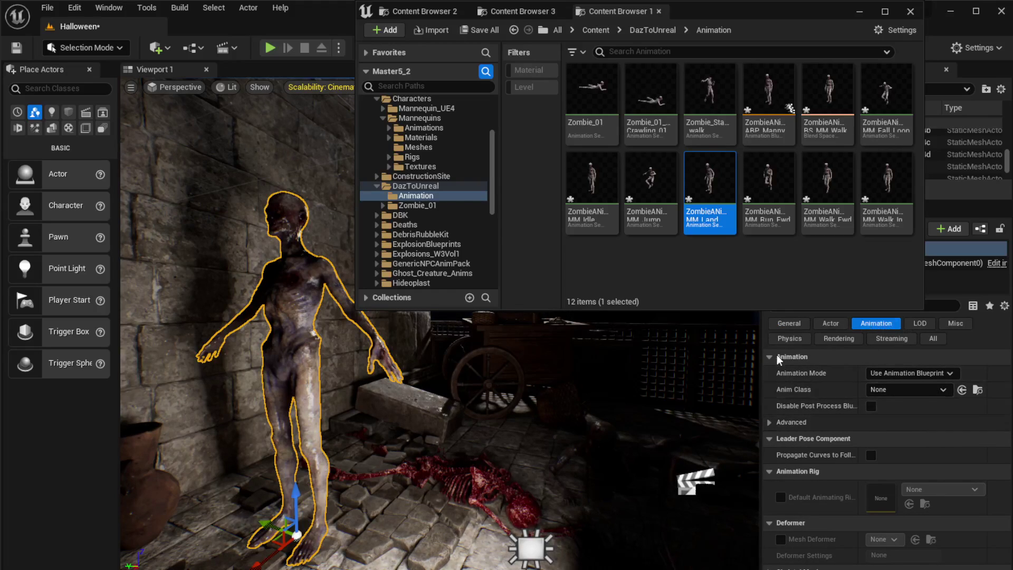
click(907, 373)
click(887, 397)
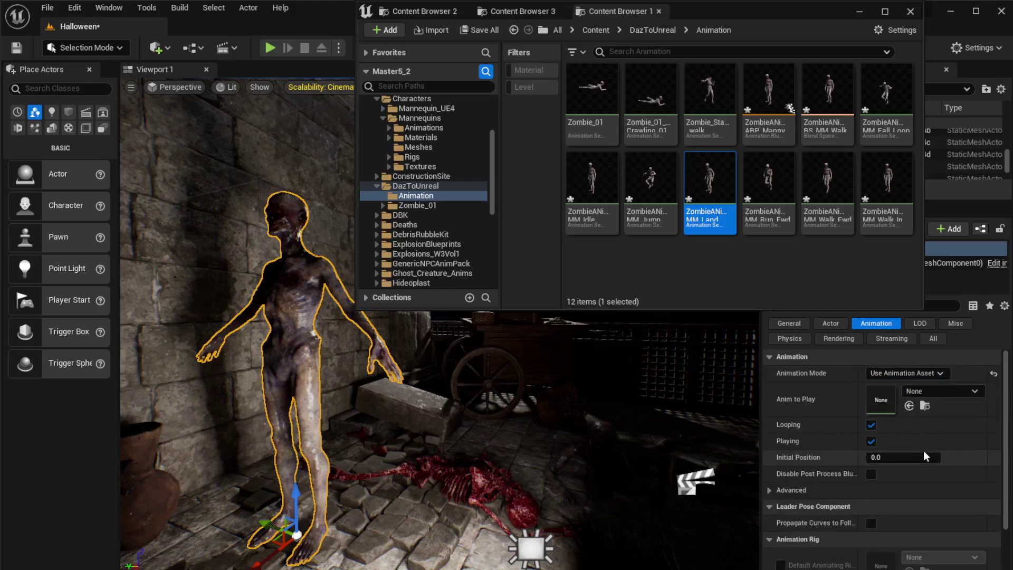
Step: Assign the retargeted ZombieANimsMM_Jump as Zombie_2's animation to play and scrub its initial position to preview the jump in the level
drag(651, 180, 882, 401)
right_drag(363, 447, 392, 463)
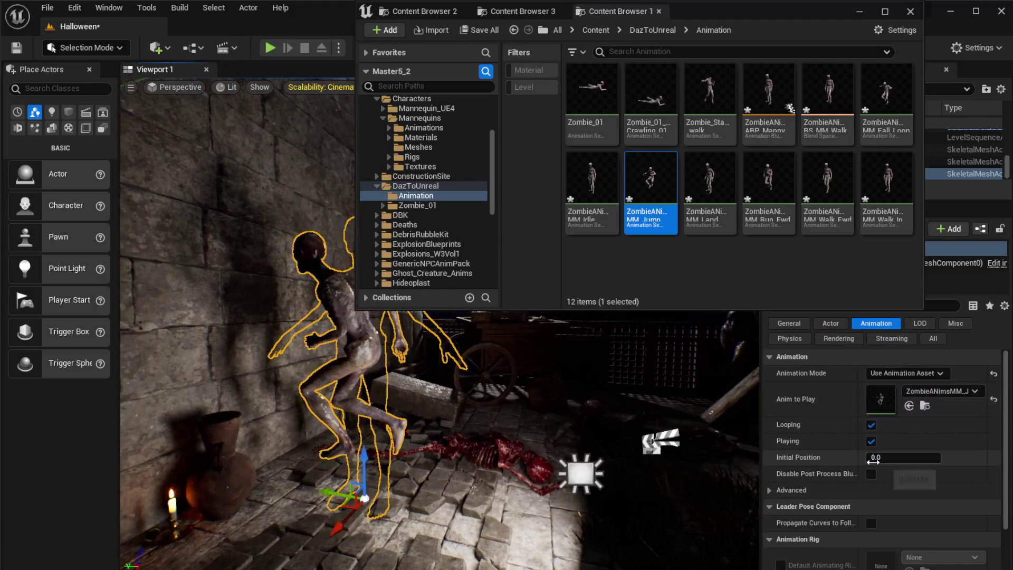
drag(875, 458, 888, 458)
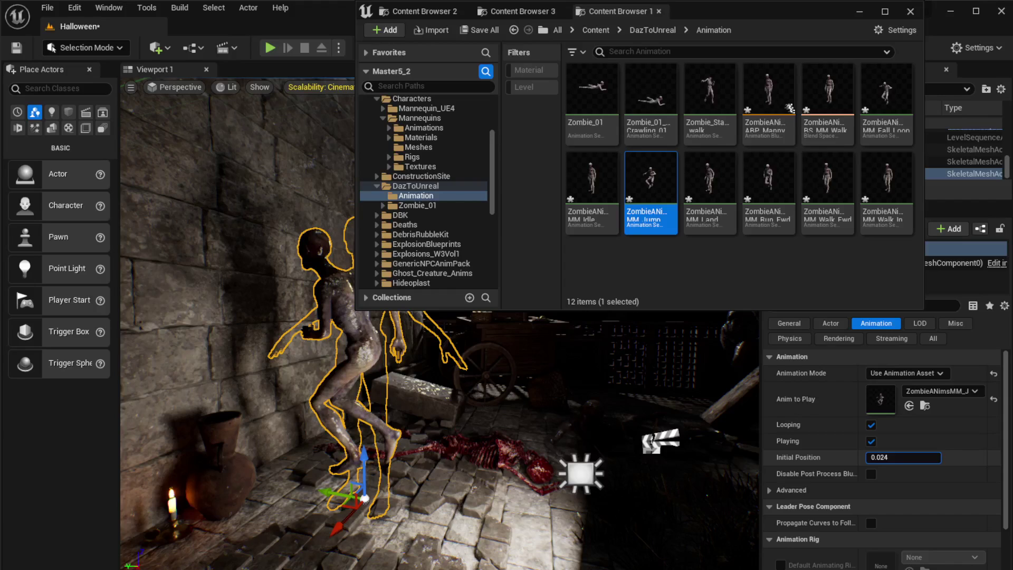
drag(882, 461, 908, 452)
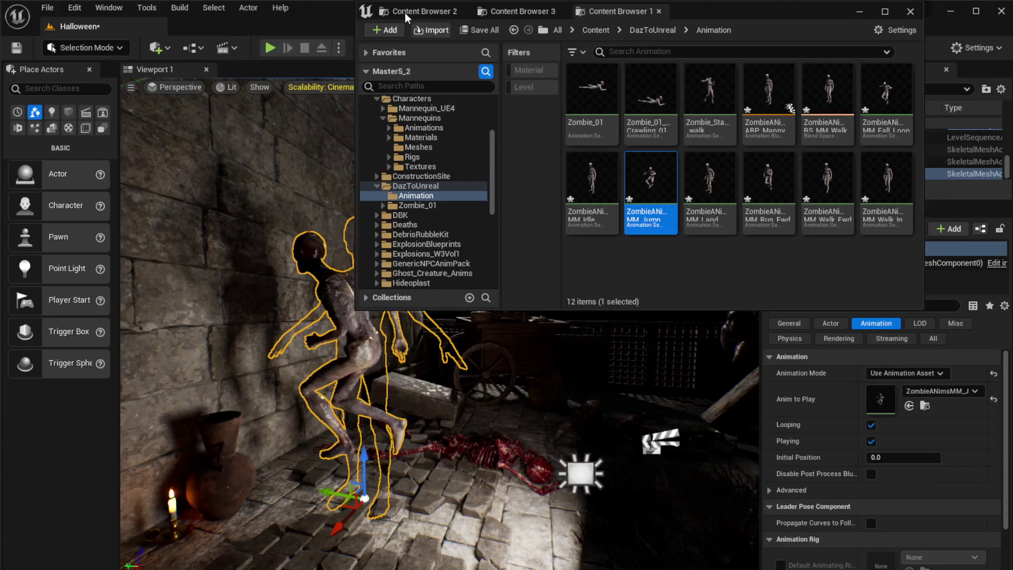
Step: Open the Zombie_01/Animation/In_Place folder in Content Browser 2
click(404, 13)
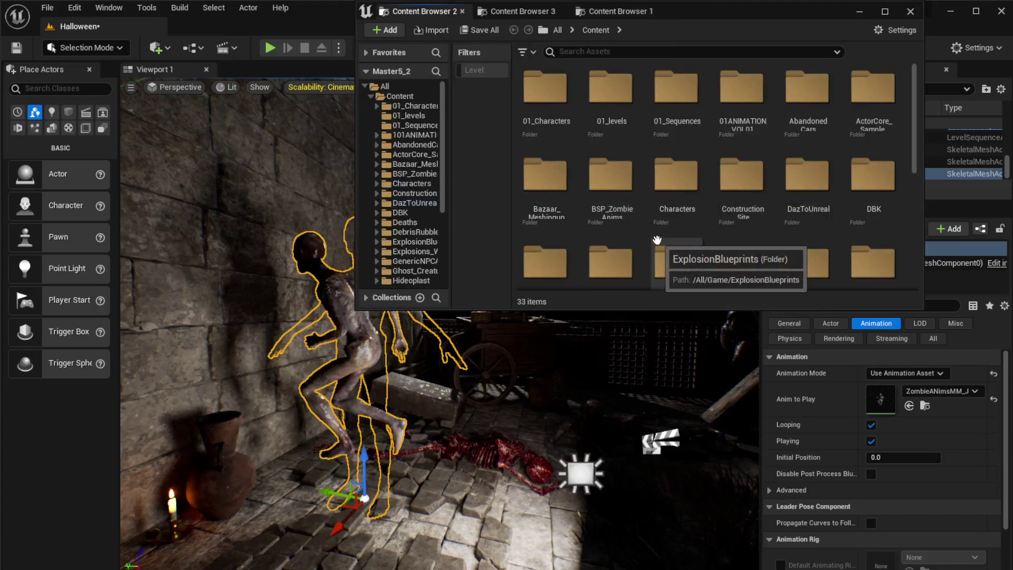
scroll(736, 245, down, 5)
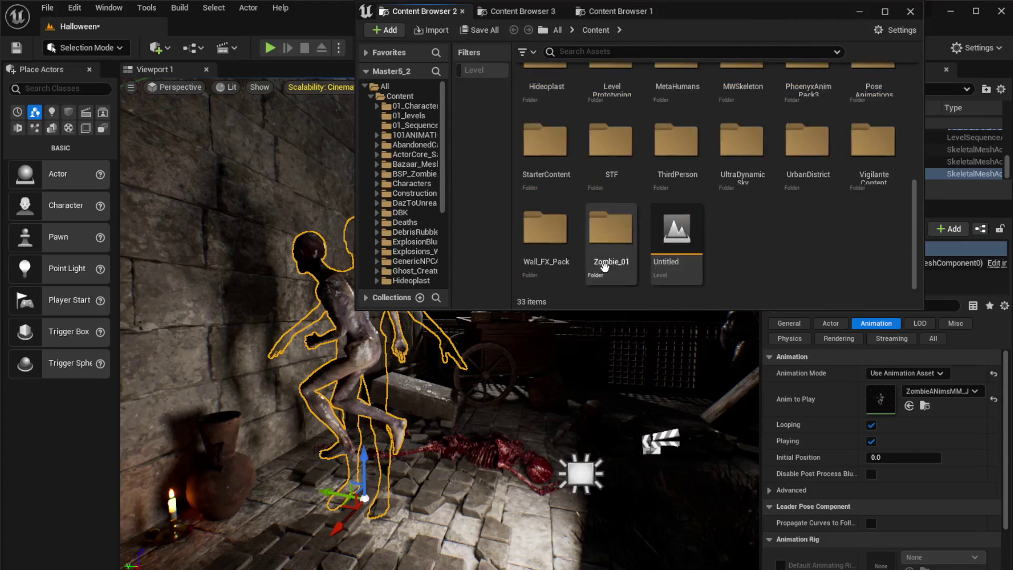
double_click(604, 248)
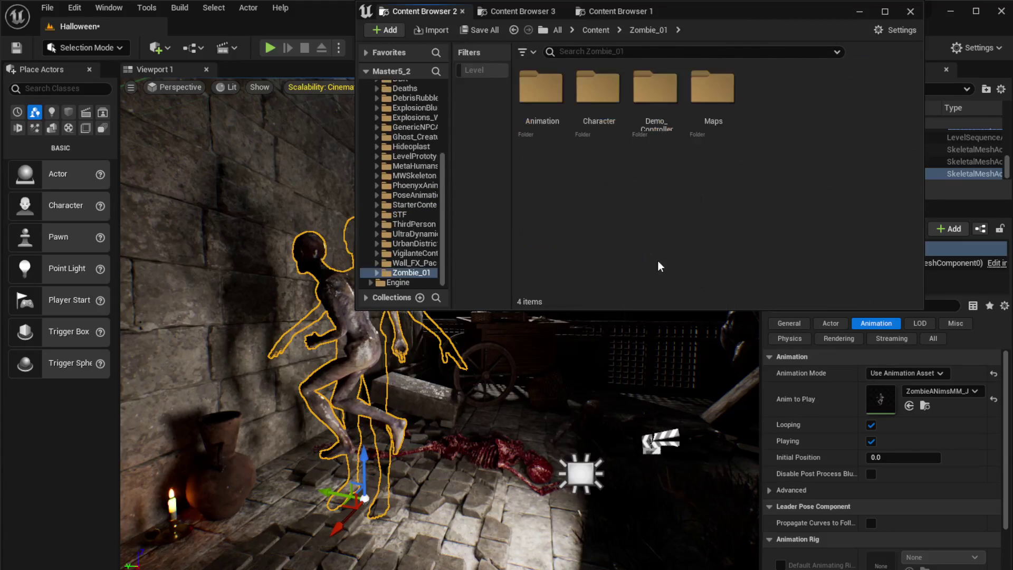
double_click(541, 92)
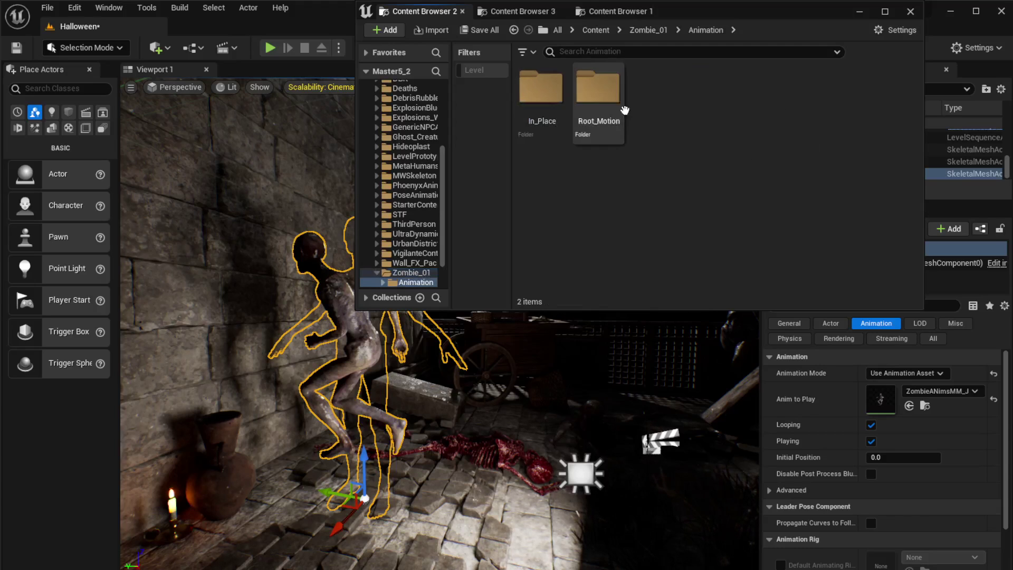
double_click(549, 95)
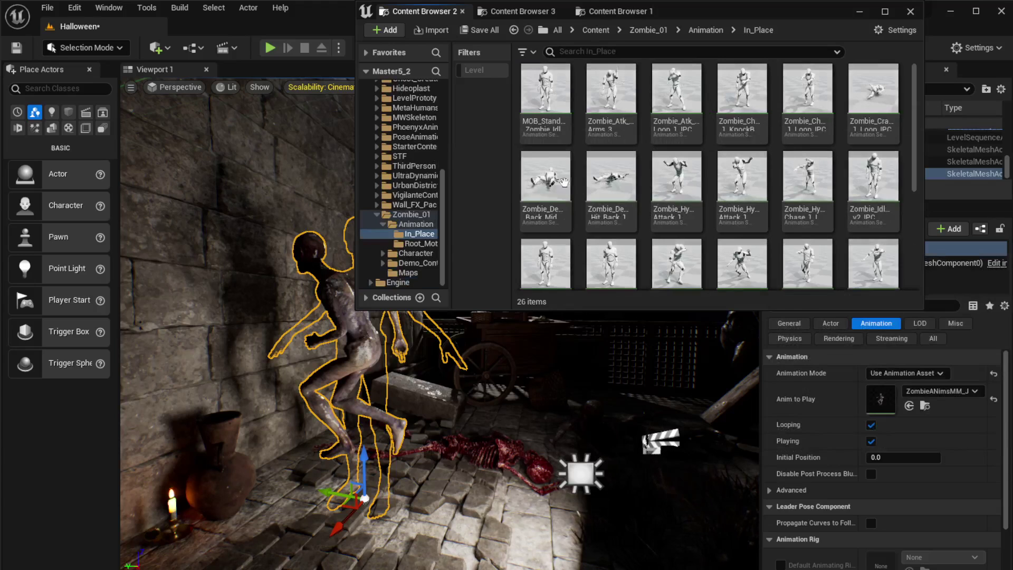
Step: Start duplicating and retargeting the lying-down zombie animation with Back_Mid in its name, keeping the whole retarget dialog in view
click(547, 174)
key(Return)
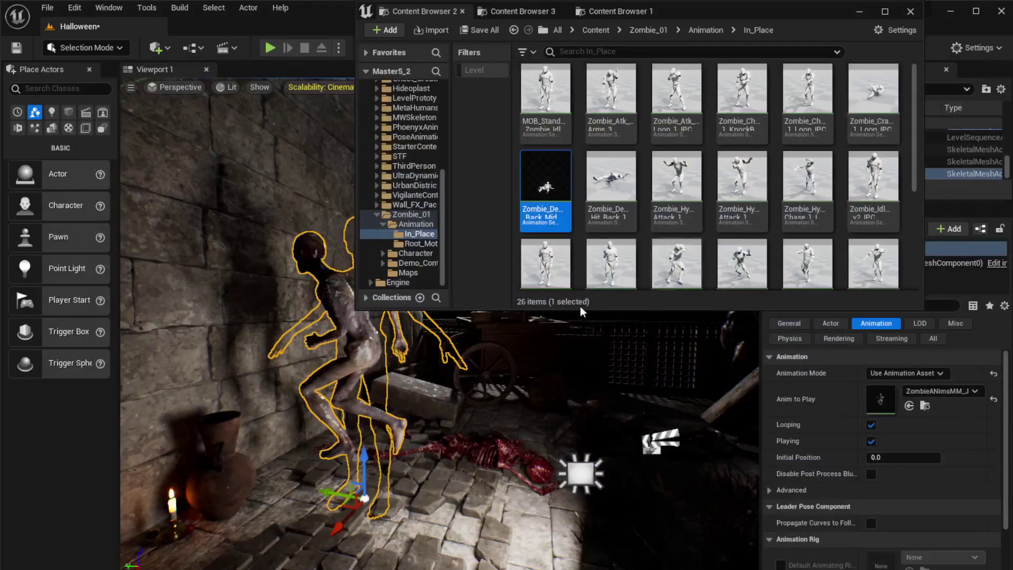
right_click(546, 182)
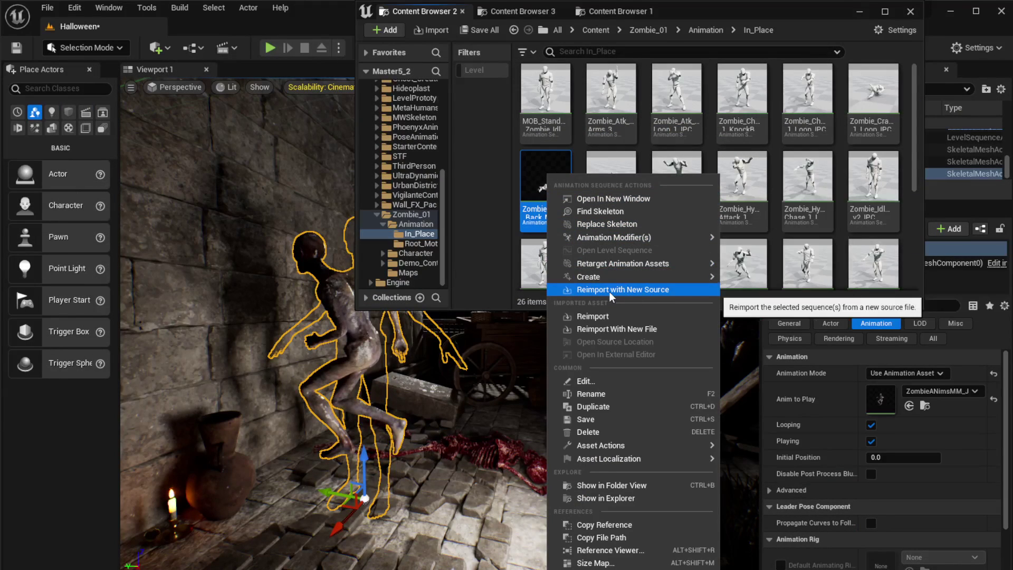
mouse_move(619, 265)
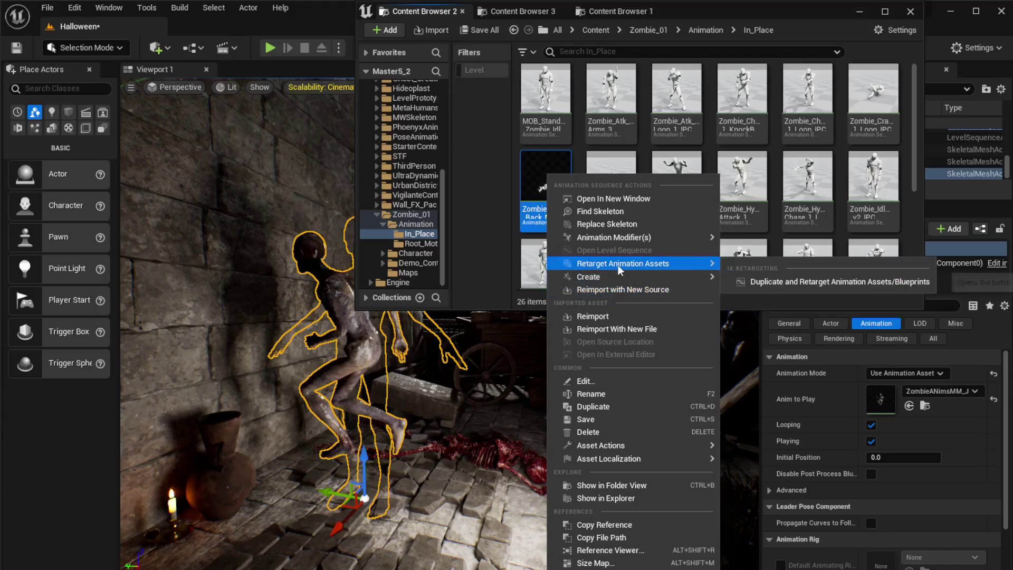
click(788, 281)
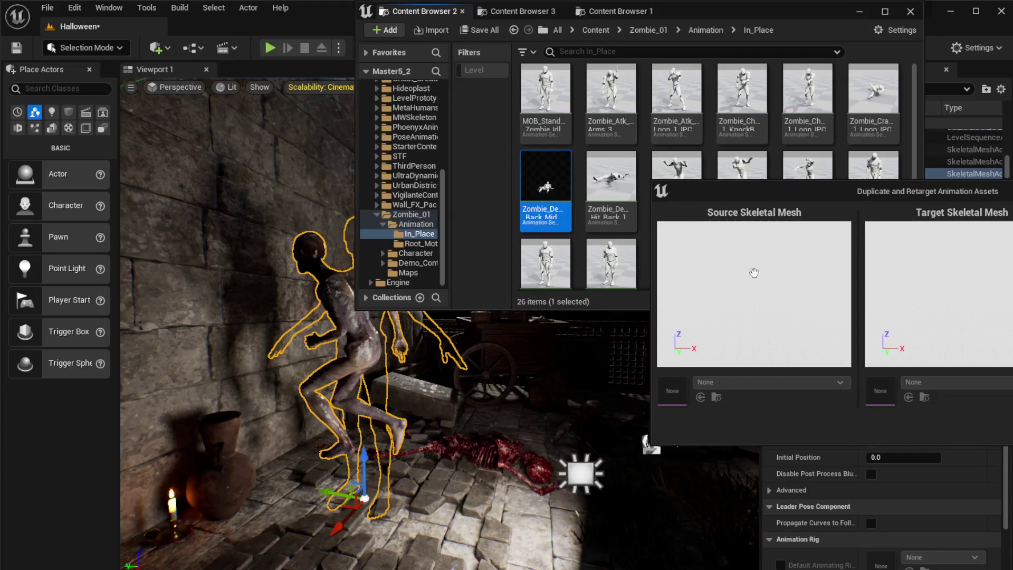
drag(834, 190, 474, 170)
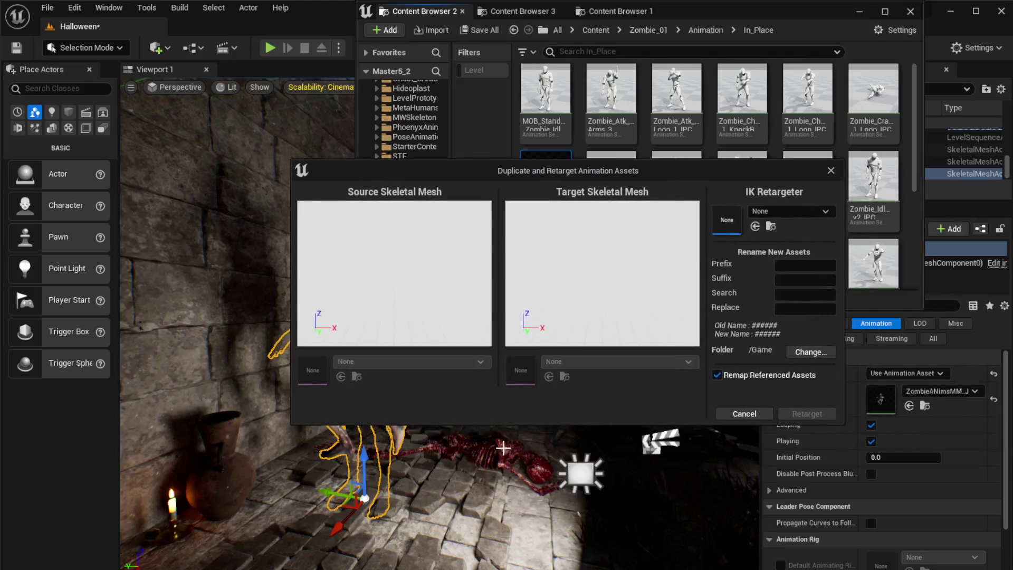
Step: Set the IK retargeter to G9Retargeter and the target skeletal mesh to Zombie_01
click(782, 213)
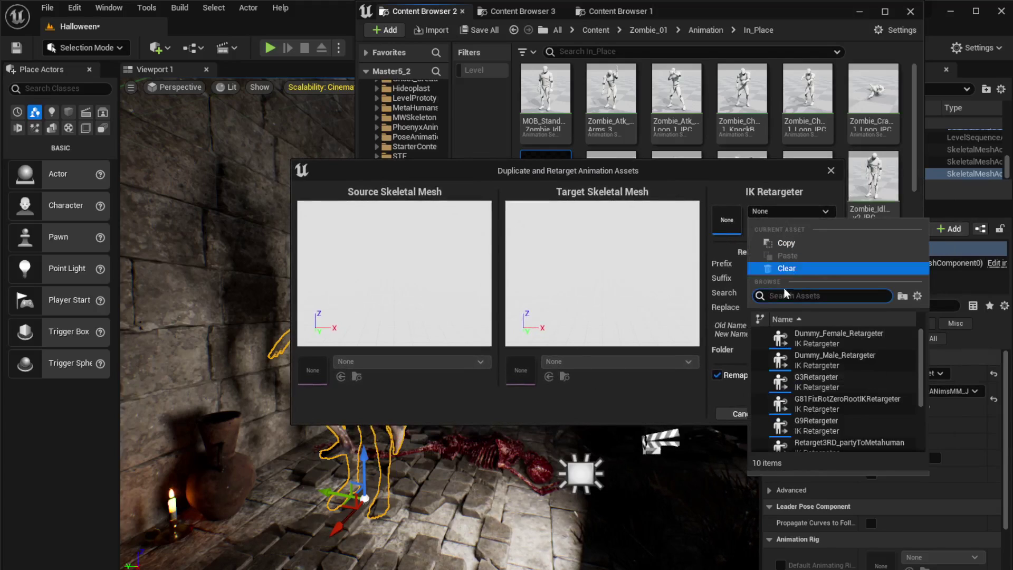
click(803, 421)
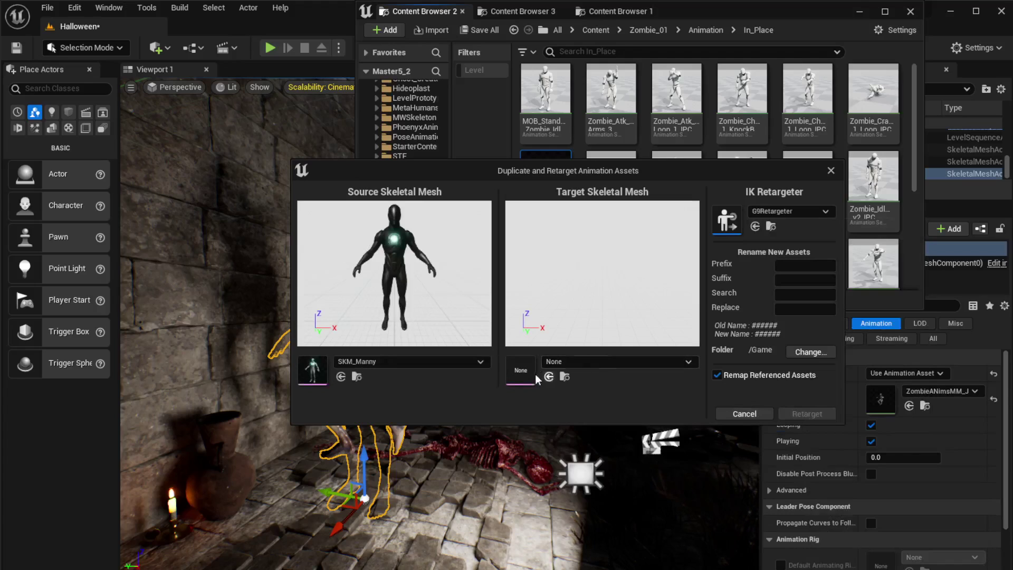
click(597, 364)
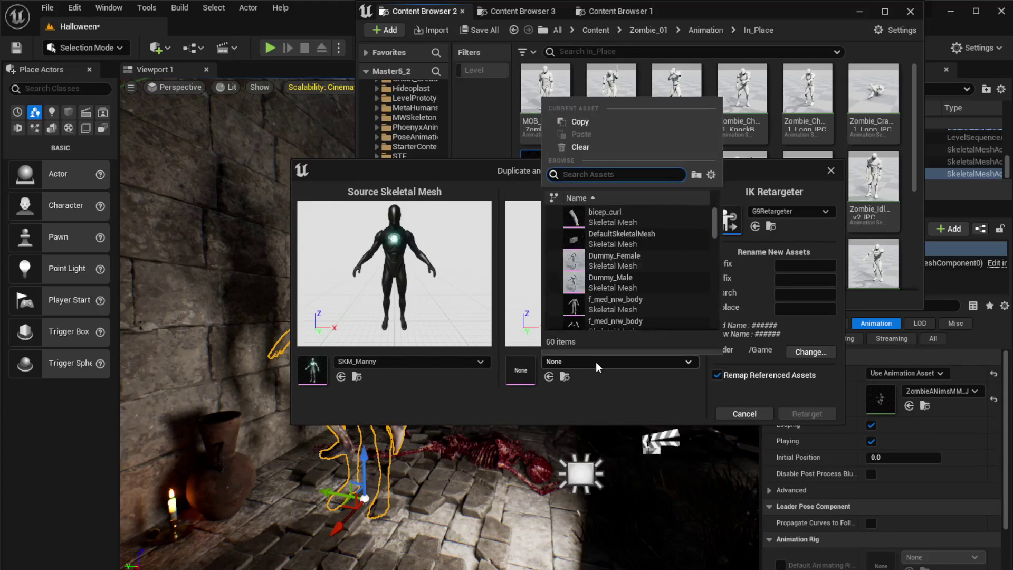
text(zombi)
click(607, 261)
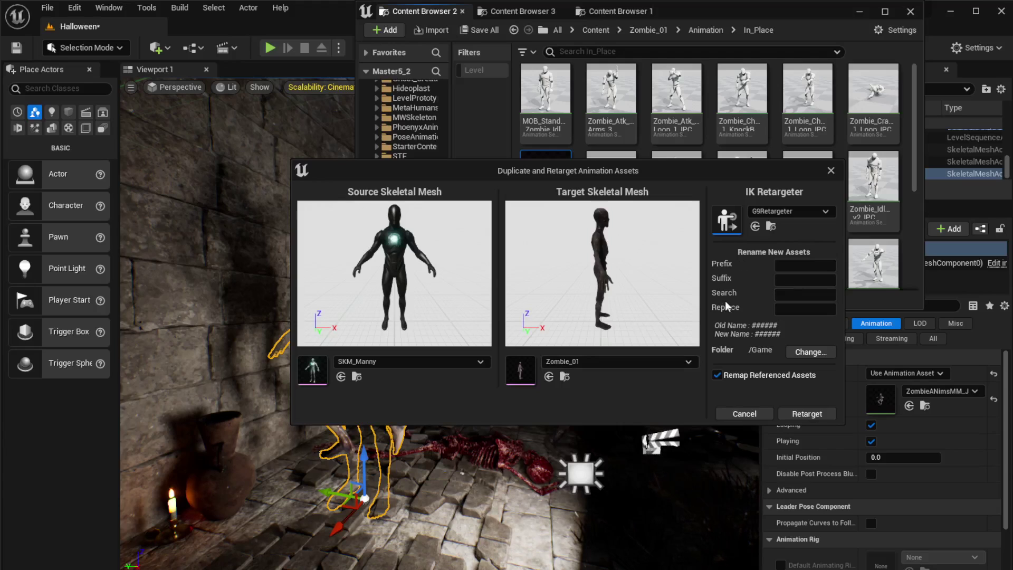
Step: Set the output folder for the retargeted animation to DazToUnreal/Animation
click(811, 353)
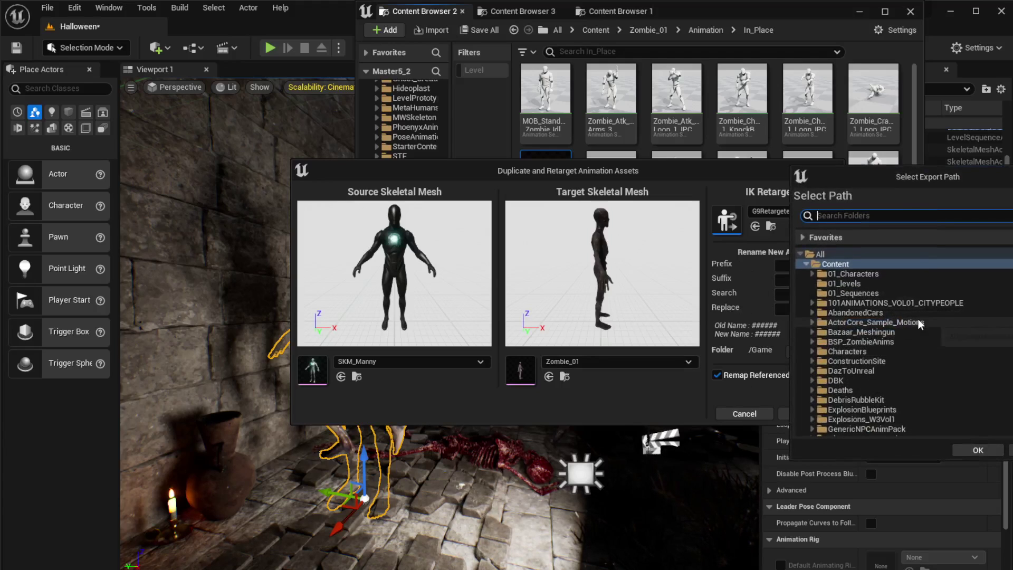
scroll(916, 323, down, 2)
double_click(849, 351)
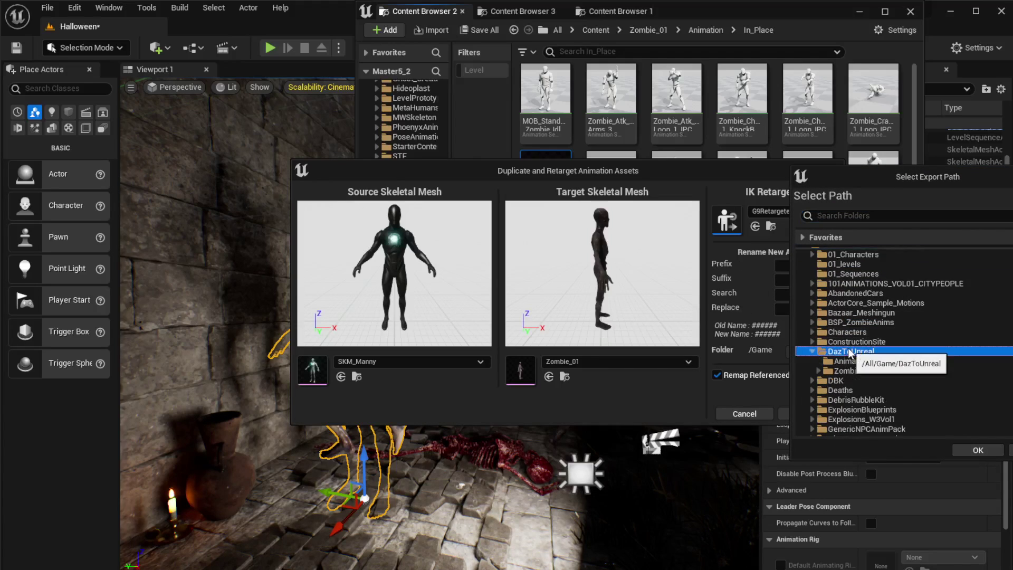
click(852, 362)
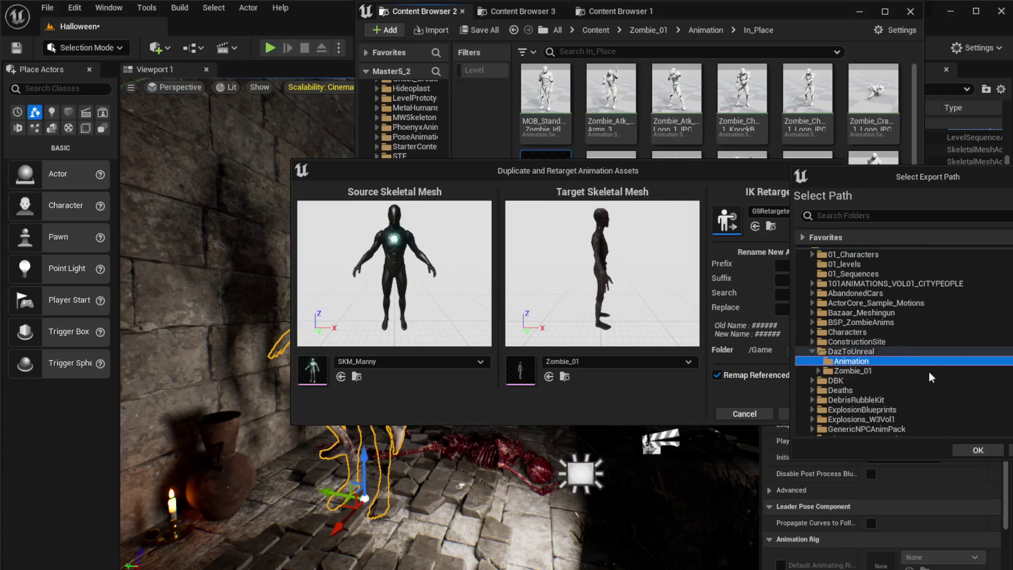
click(978, 450)
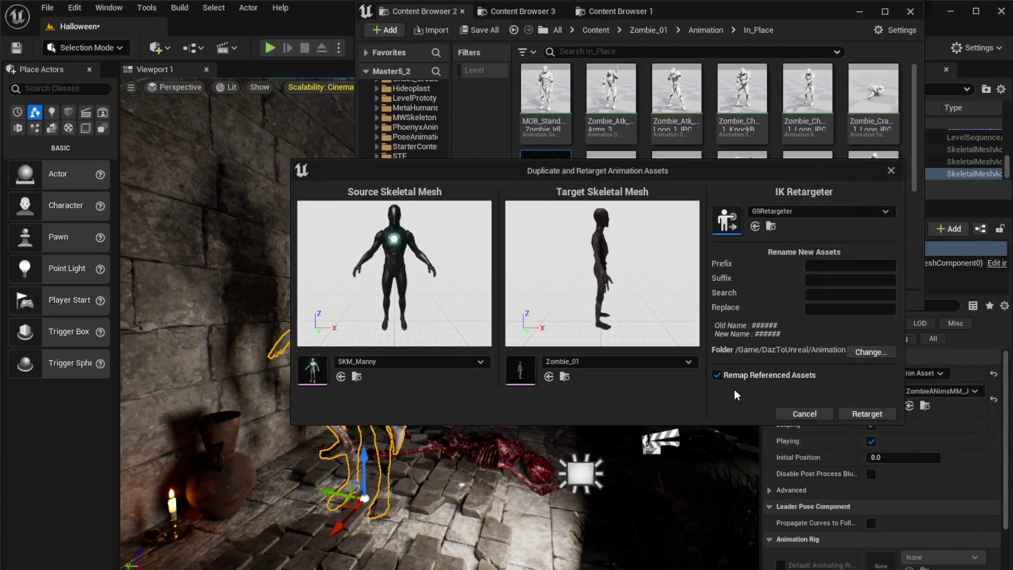
Step: Set the name prefix of the new asset to ZomBOOOOO and run the retarget
click(824, 267)
text(ZomBOOOOO)
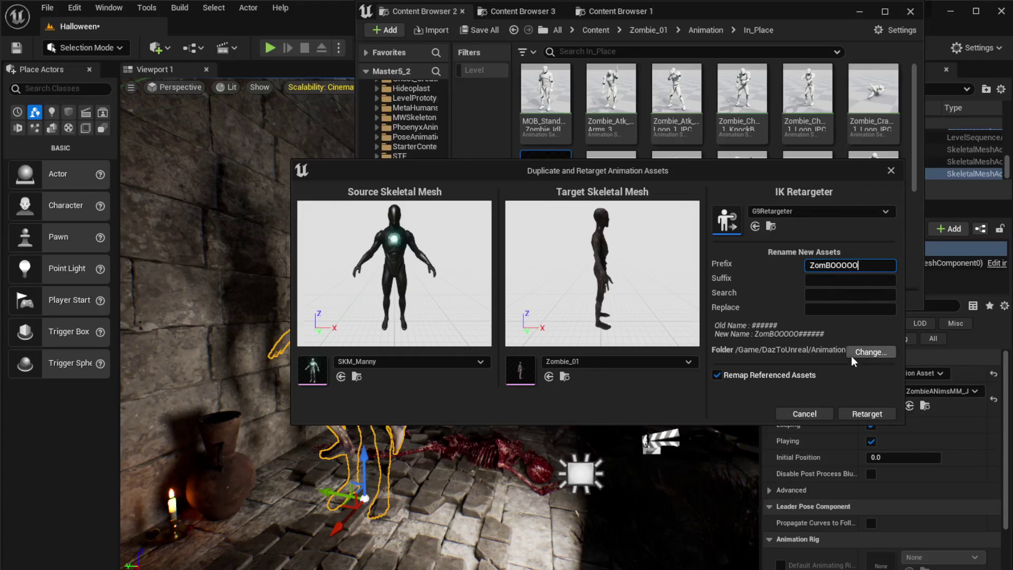
click(868, 415)
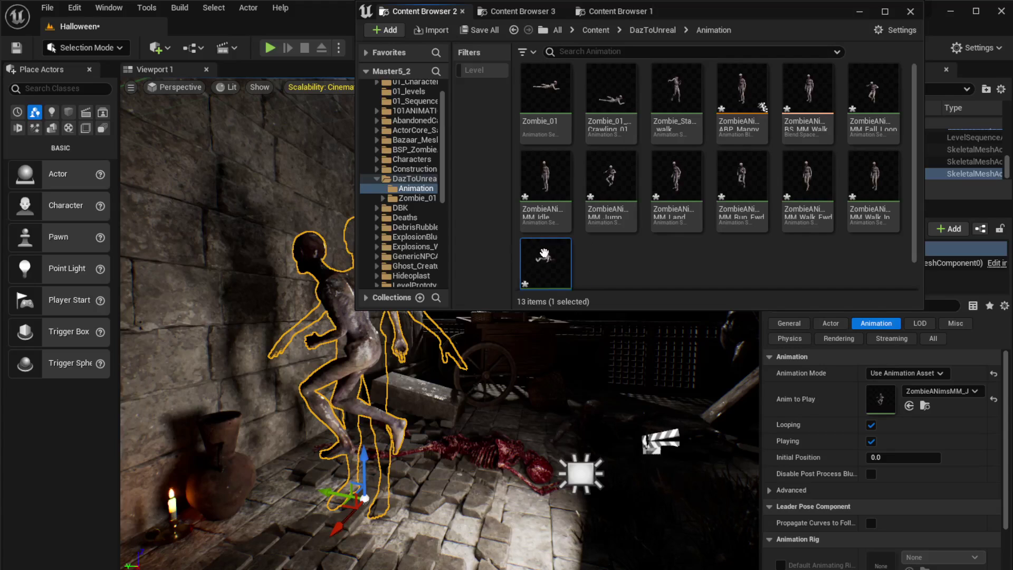
Step: Assign the new ZomBOOOOO animation to Zombie_2 and scrub its initial position to about 0.18 with the whole figure in view
mouse_move(543, 257)
drag(544, 258, 884, 392)
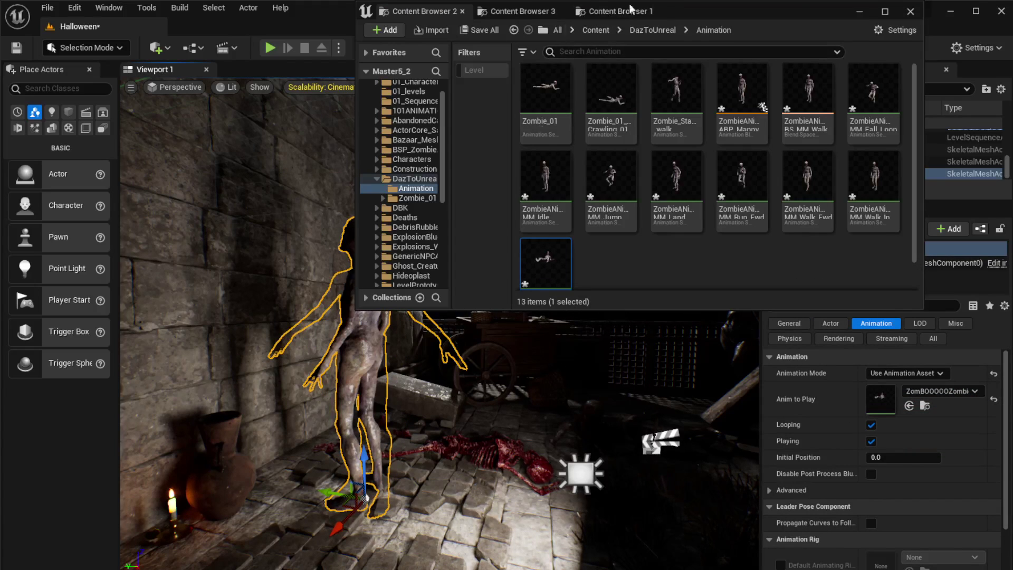
drag(744, 13, 1012, 37)
key(s)
right_drag(620, 294, 607, 296)
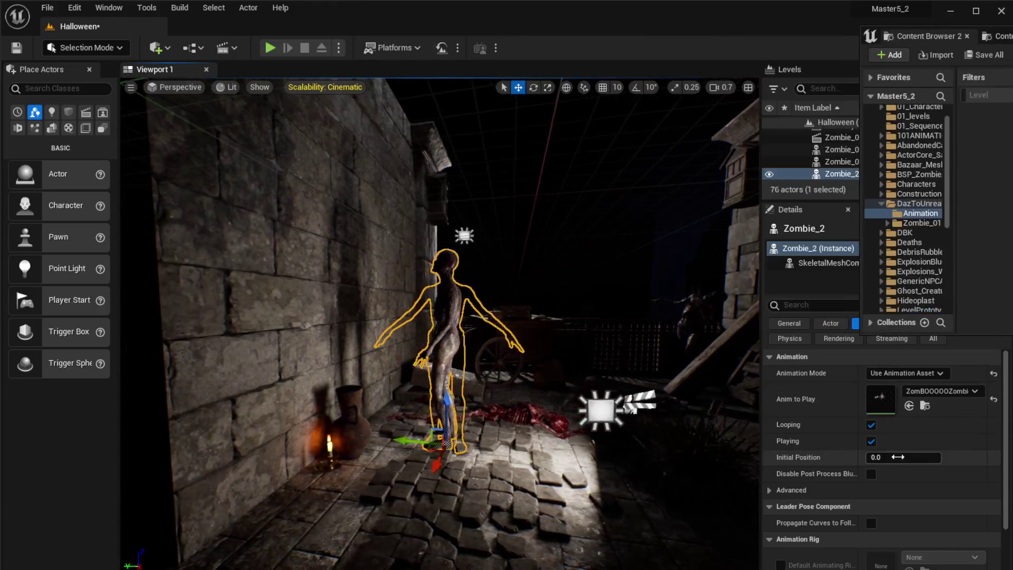
mouse_move(892, 458)
mouse_down()
mouse_move(935, 458)
mouse_move(897, 457)
mouse_up()
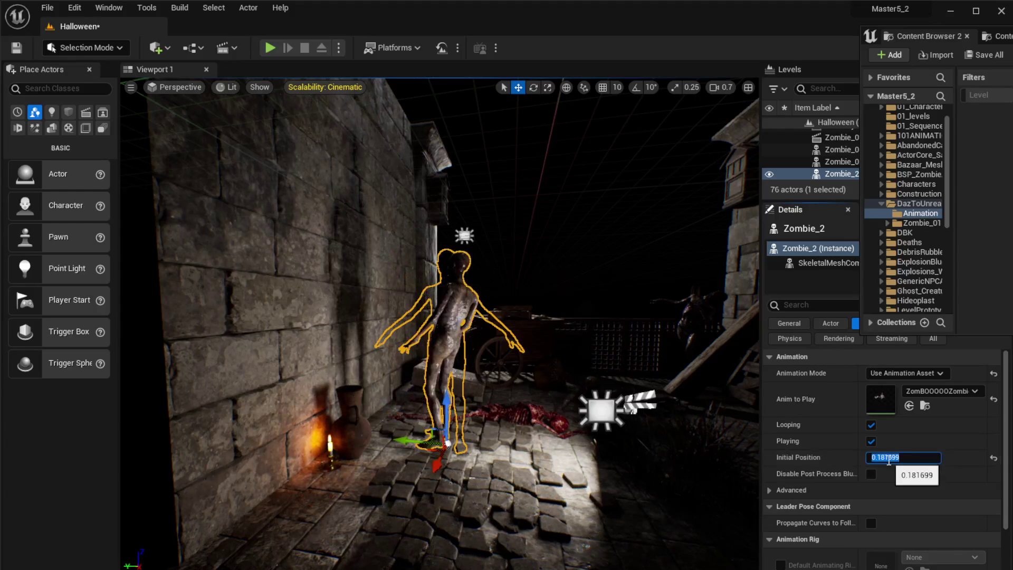
Step: Reset Zombie_2's initial animation position to 0.0 and expand its advanced animation settings
click(791, 490)
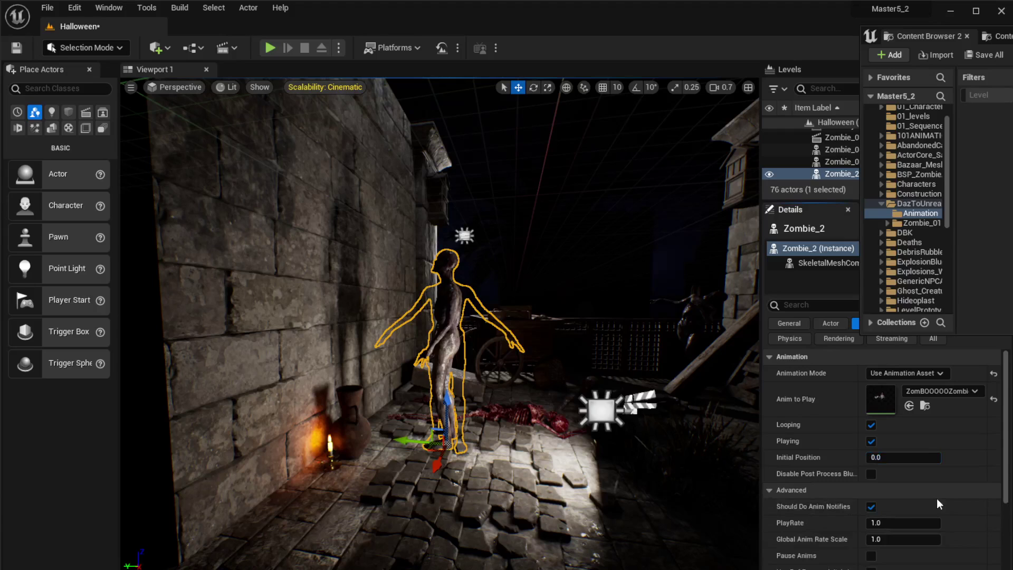
right_drag(559, 383, 597, 424)
drag(964, 30, 1005, 42)
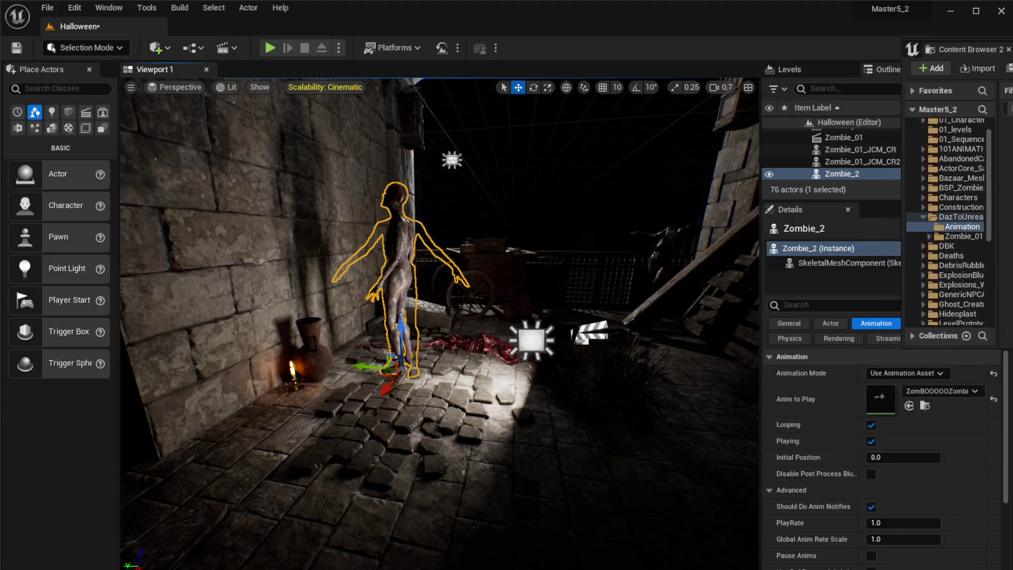
Step: Open the Zombie_01/Animation/Root_Motion folder of the project content
drag(1012, 45, 584, 63)
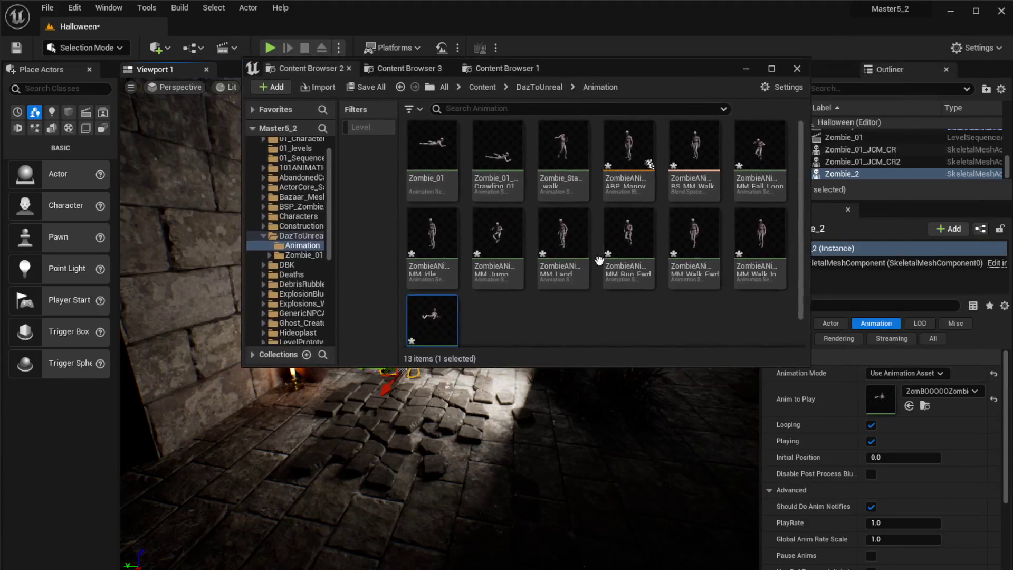
click(491, 68)
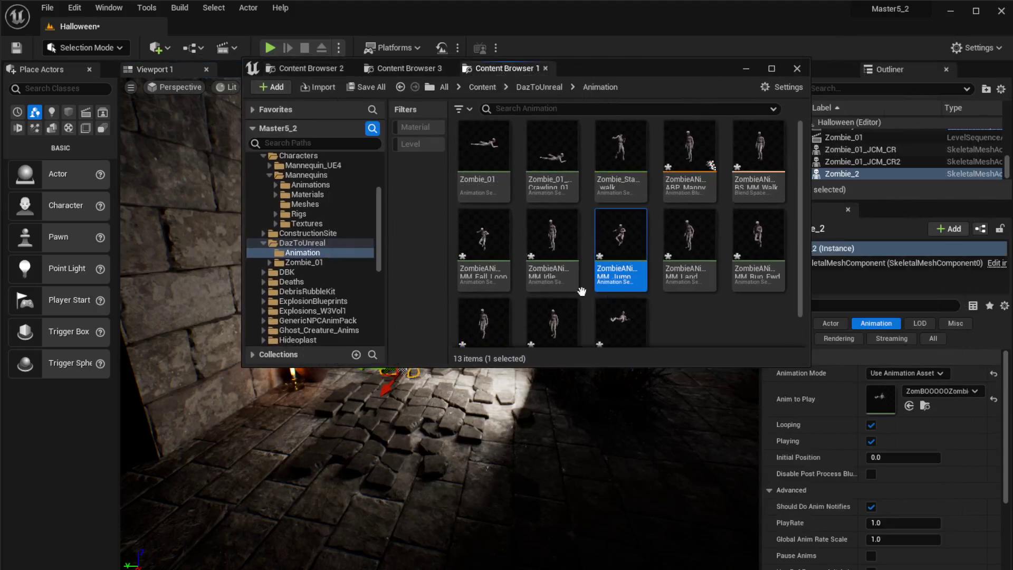
click(402, 64)
click(506, 71)
scroll(314, 290, down, 10)
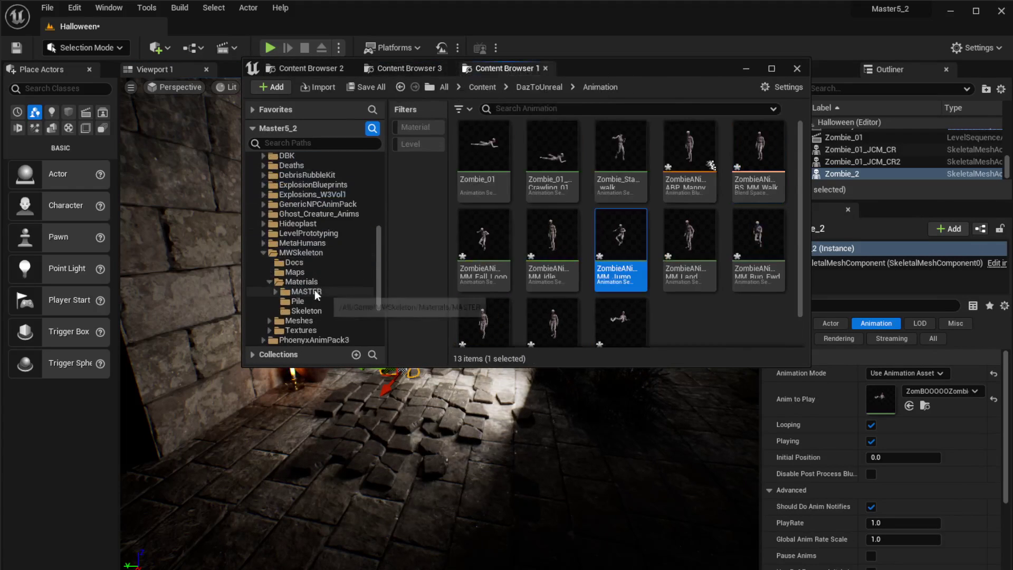
click(298, 330)
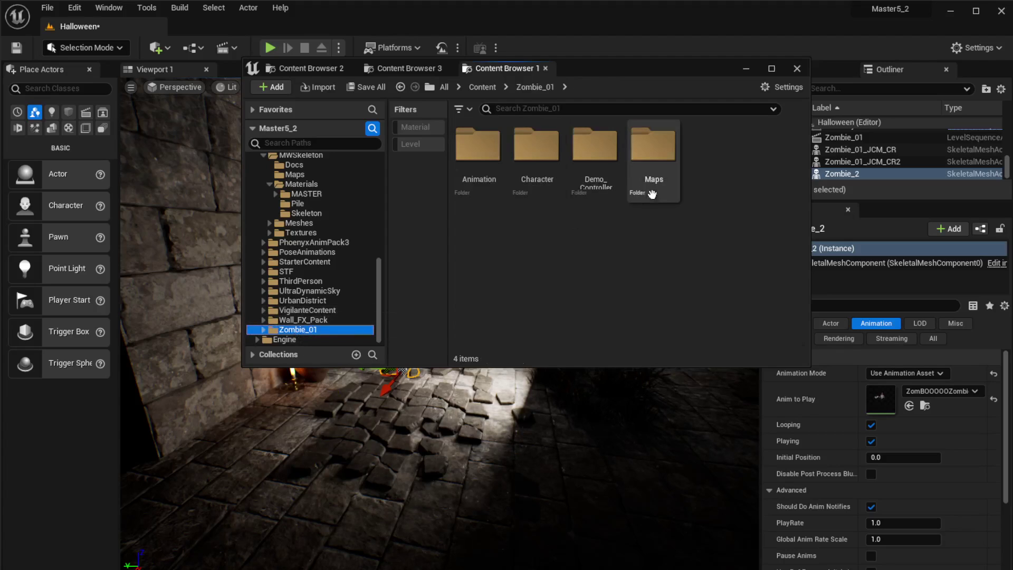
double_click(480, 153)
double_click(536, 148)
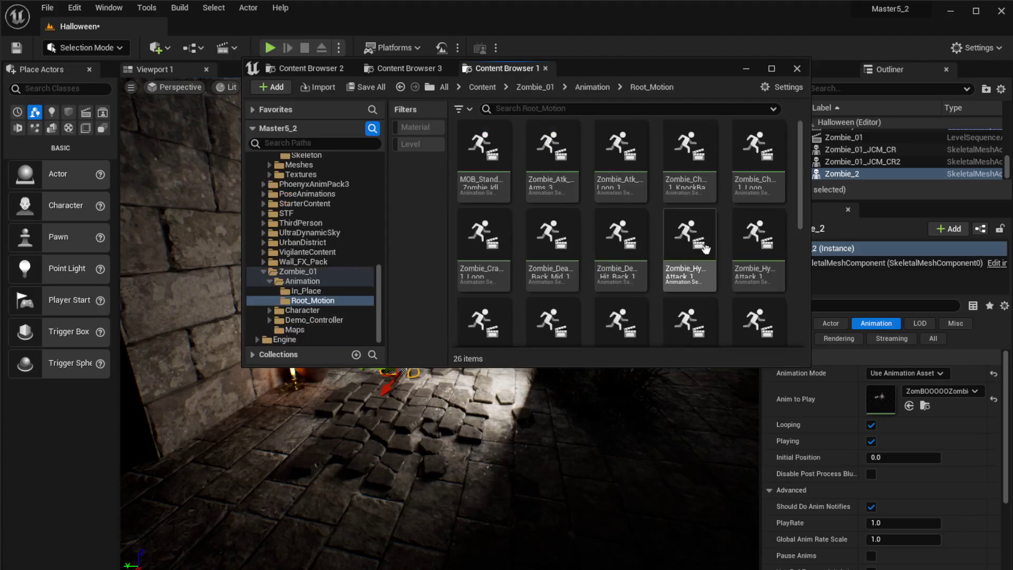
Step: Preview the Zombie_HyperChase_1_Loop animation in its editor and close it
scroll(662, 285, down, 1)
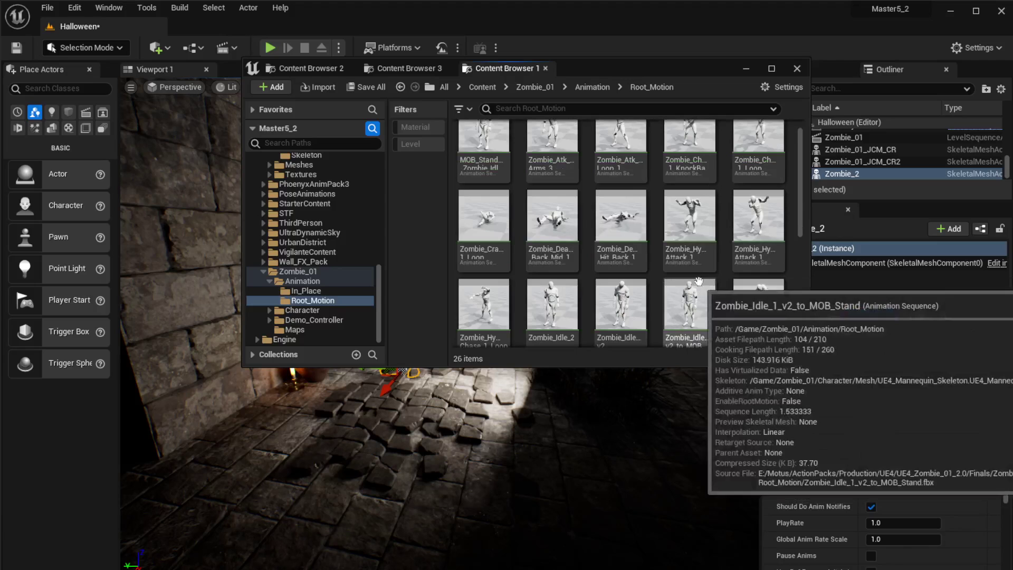
double_click(483, 309)
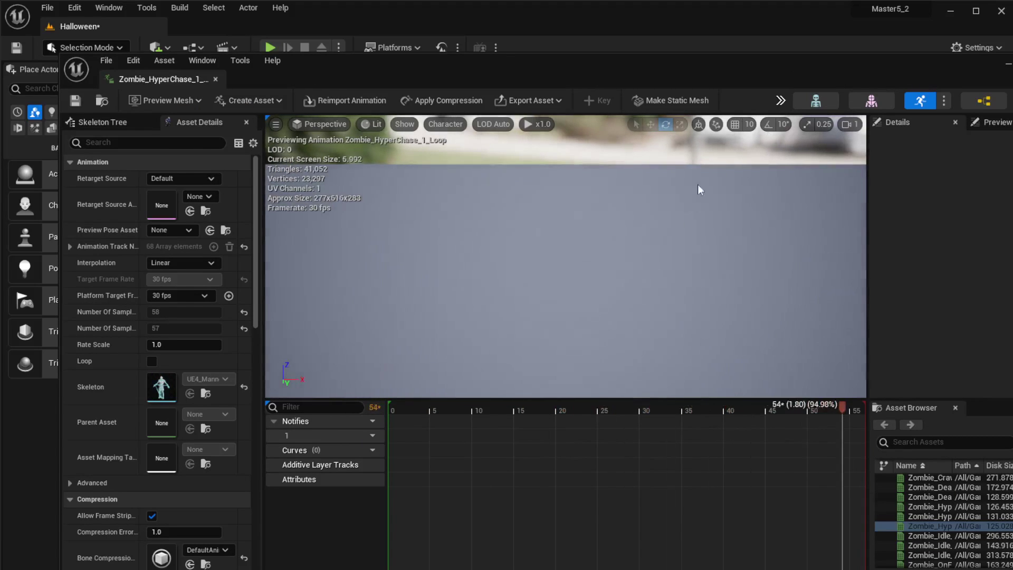
click(1012, 64)
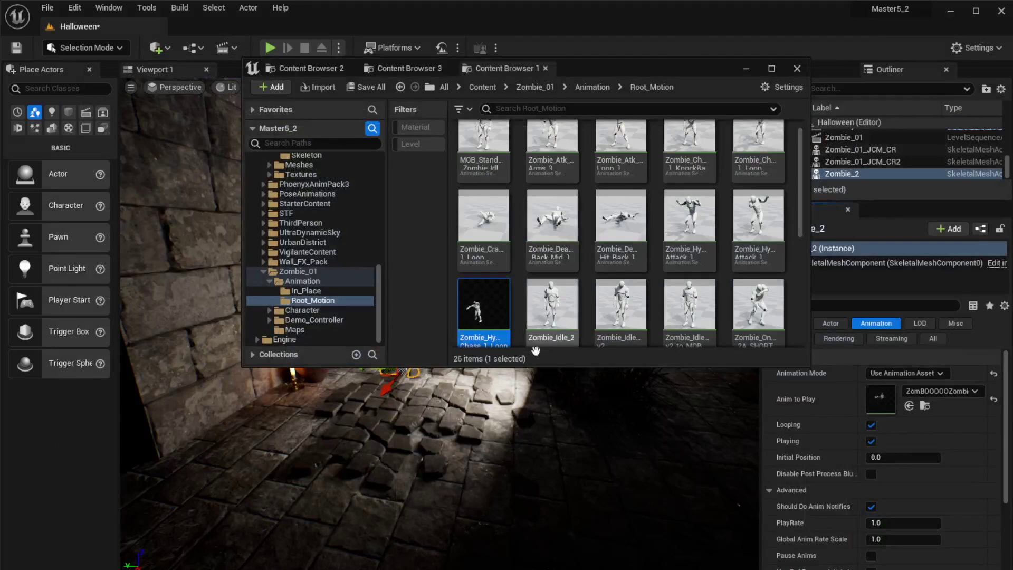
Step: Start a duplicate-and-retarget of Zombie_HyperChase_1_Loop with Zombie_01 as target skeletal mesh and G9Retargeter as IK retargeter
right_click(476, 308)
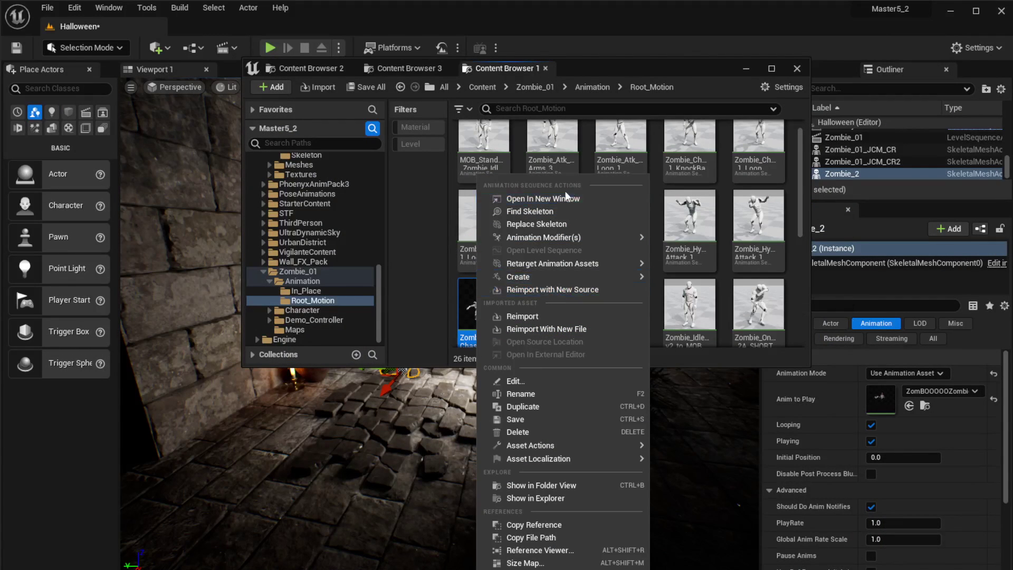
mouse_move(562, 263)
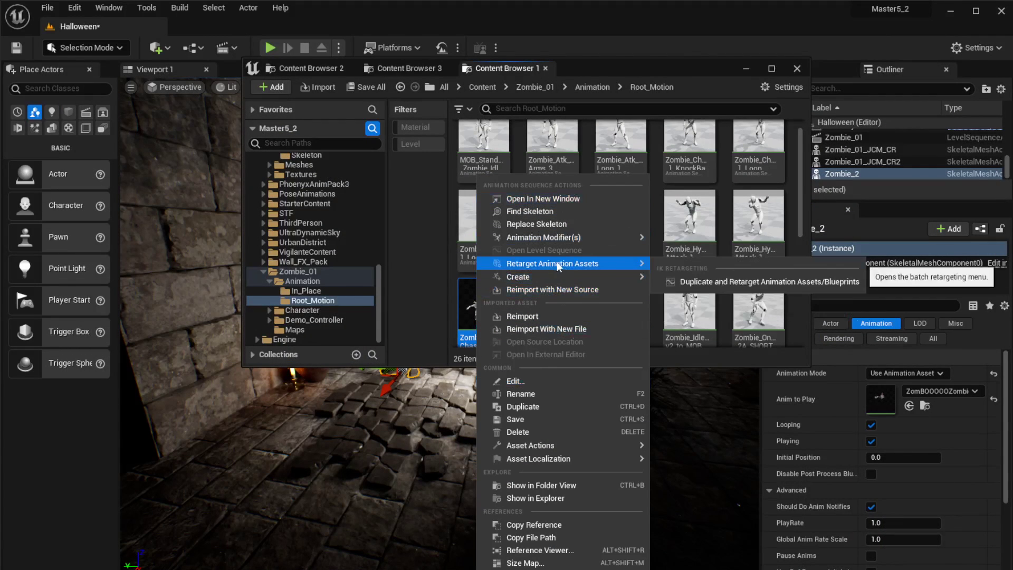
click(719, 282)
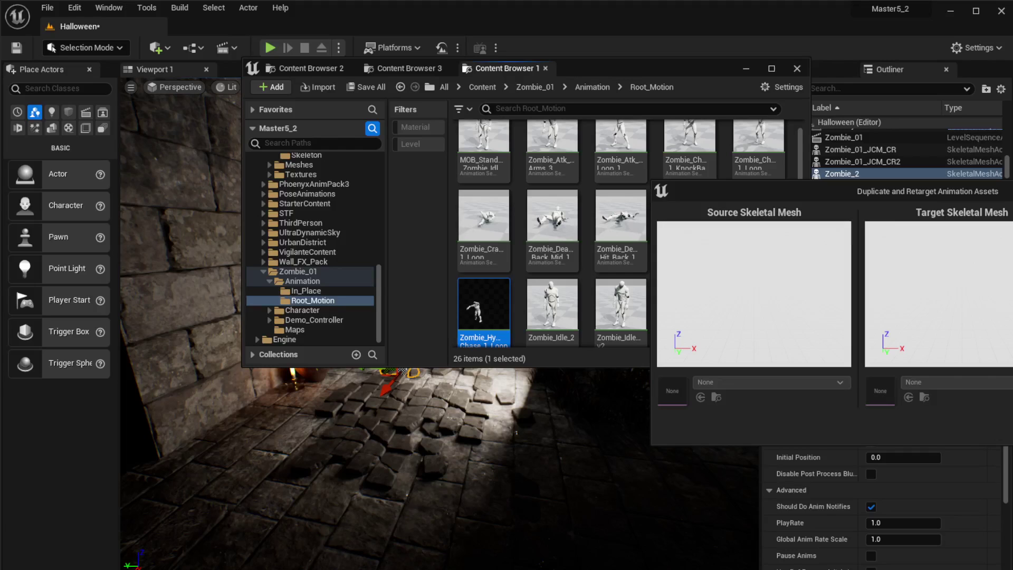
click(936, 382)
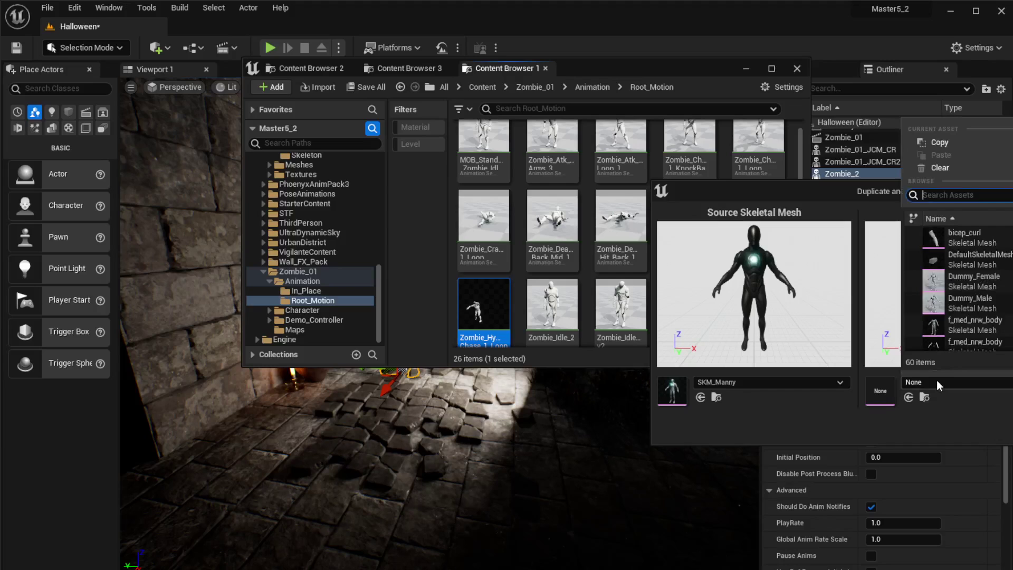
text(zomb)
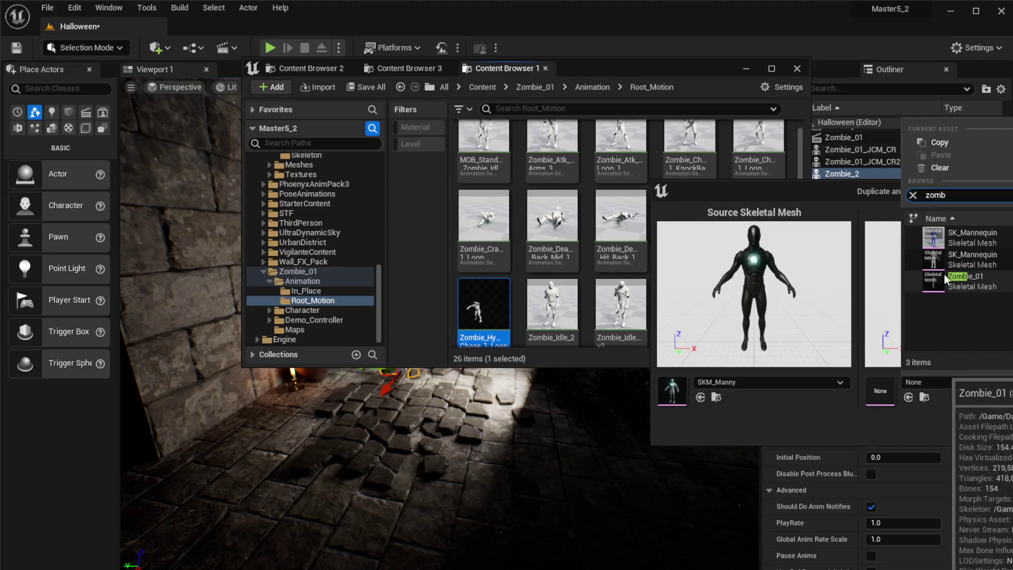
click(945, 277)
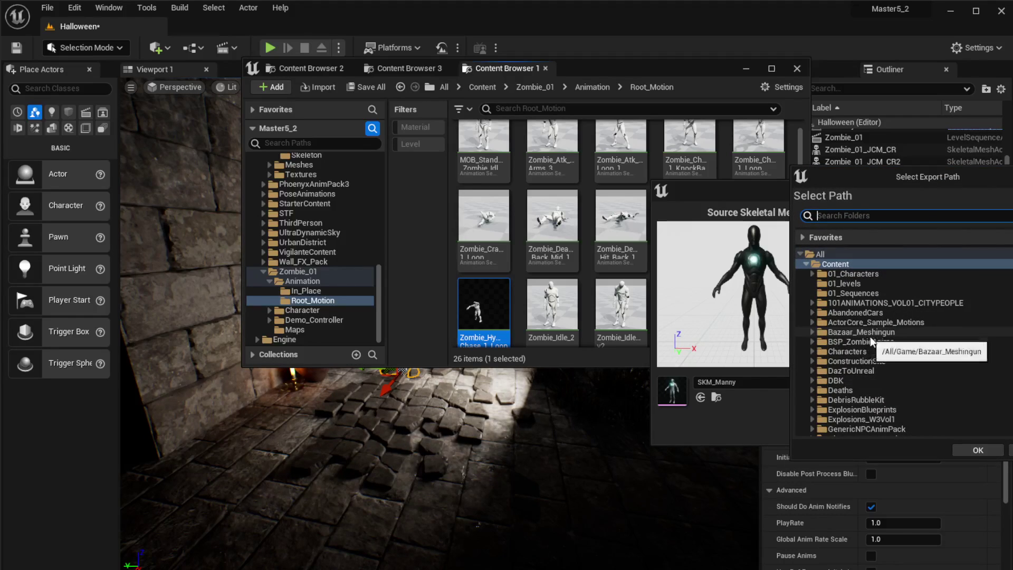
Step: Set the output folder to DazToUnreal/Animation and the new asset's prefix to ZambinoRun, and run the retarget
scroll(878, 347, down, 1)
double_click(853, 352)
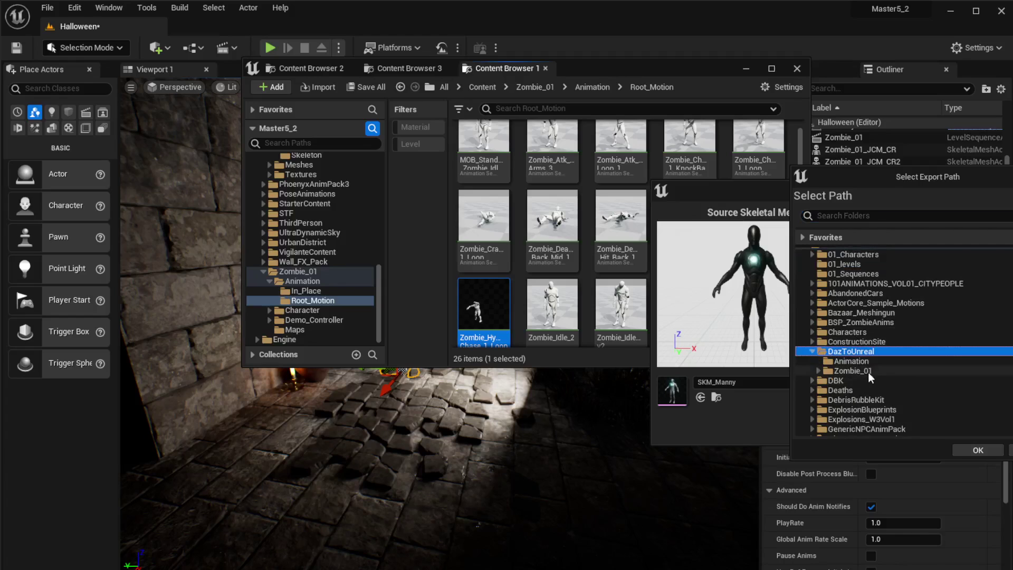
click(857, 361)
click(979, 450)
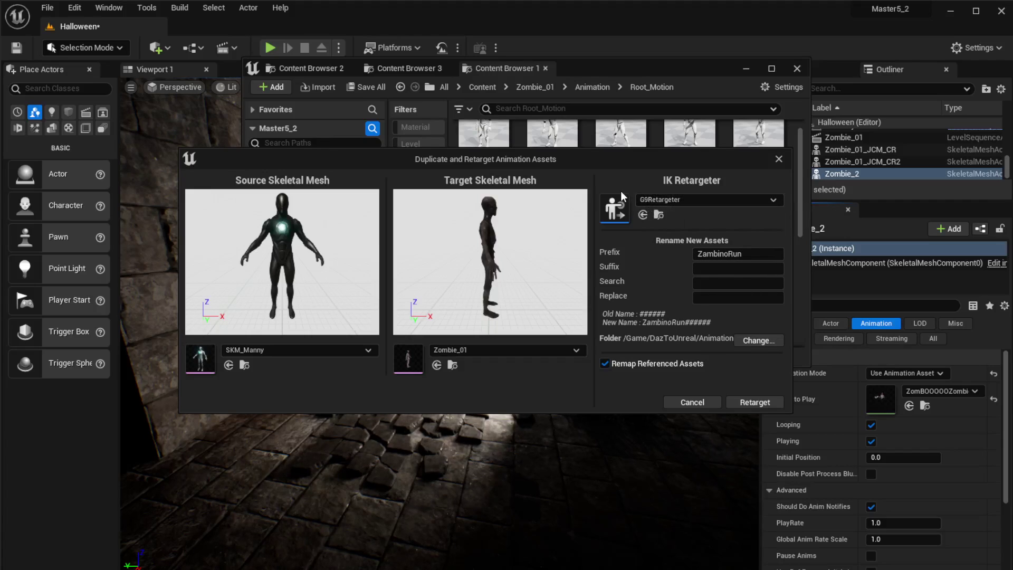
click(749, 403)
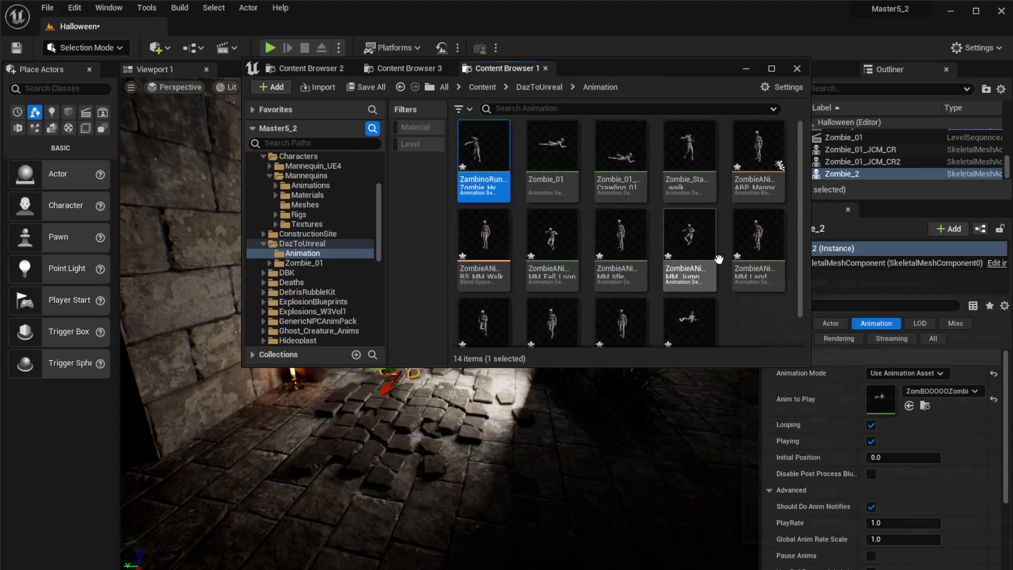
Step: Preview the retargeted ZambinoRun animation in its editor and close it
double_click(478, 149)
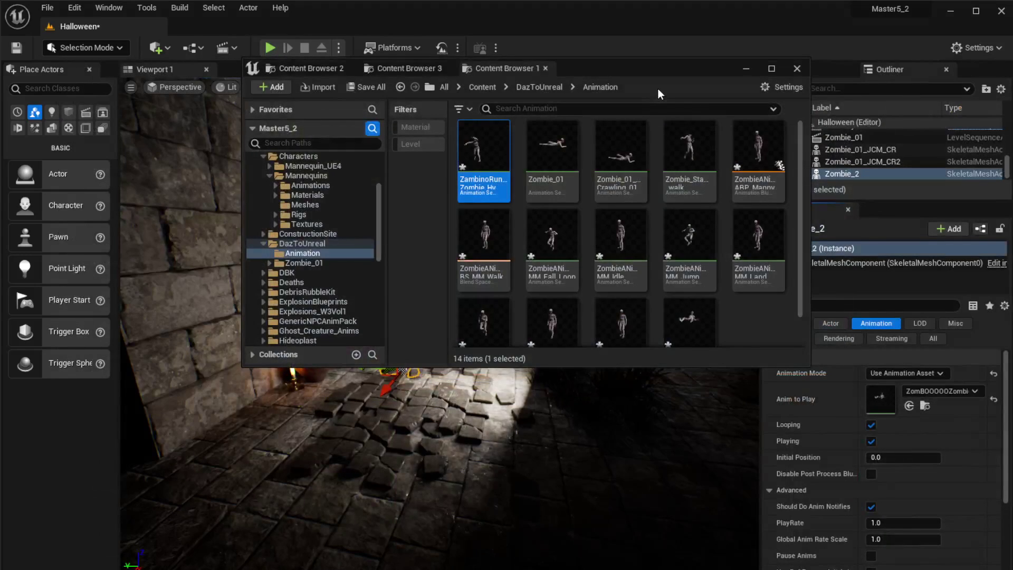
drag(619, 71, 752, 109)
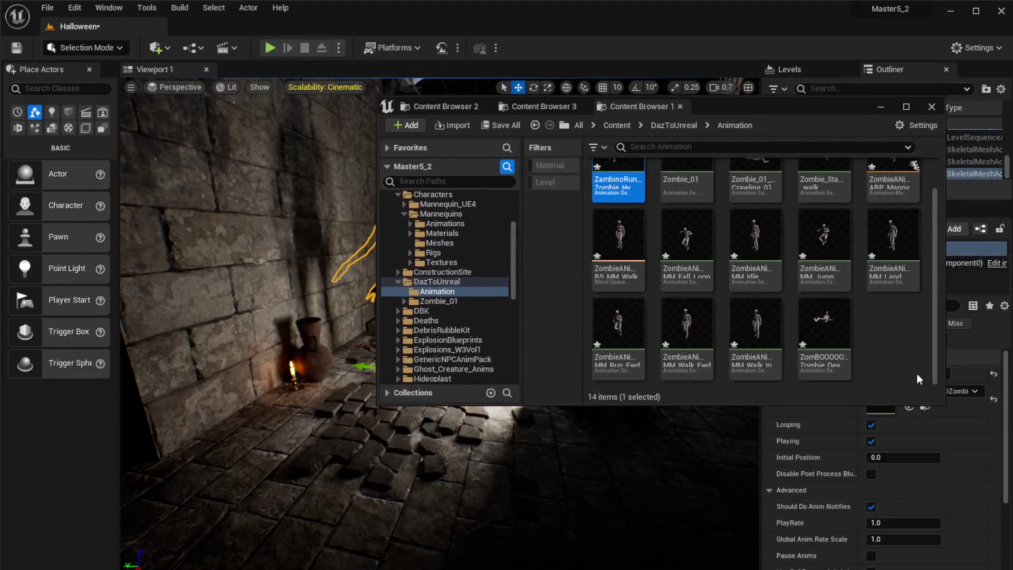
Step: Create a level sequence in the DazToUnreal/Animation folder and open it
right_click(885, 311)
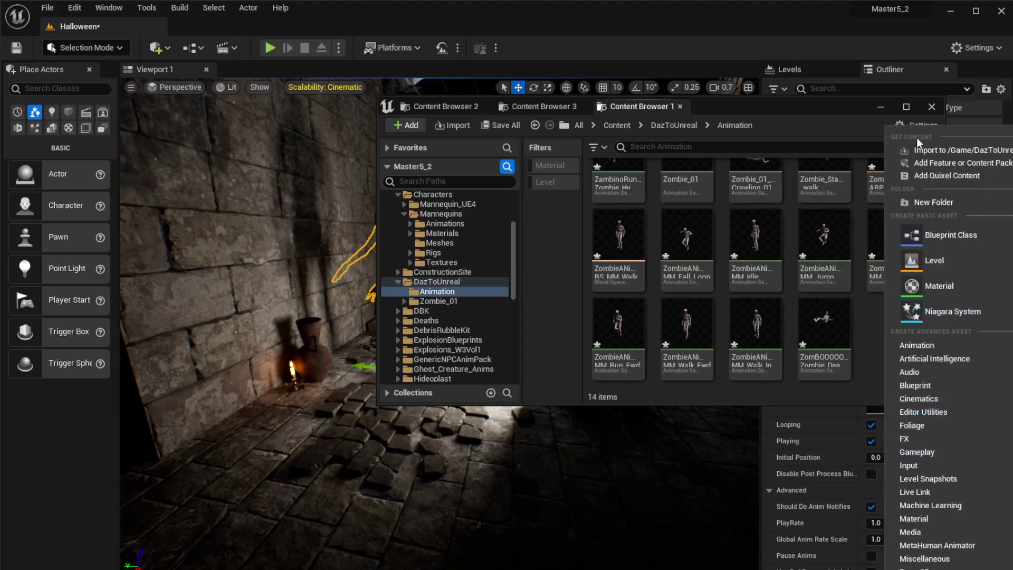
click(734, 107)
drag(734, 106, 414, 75)
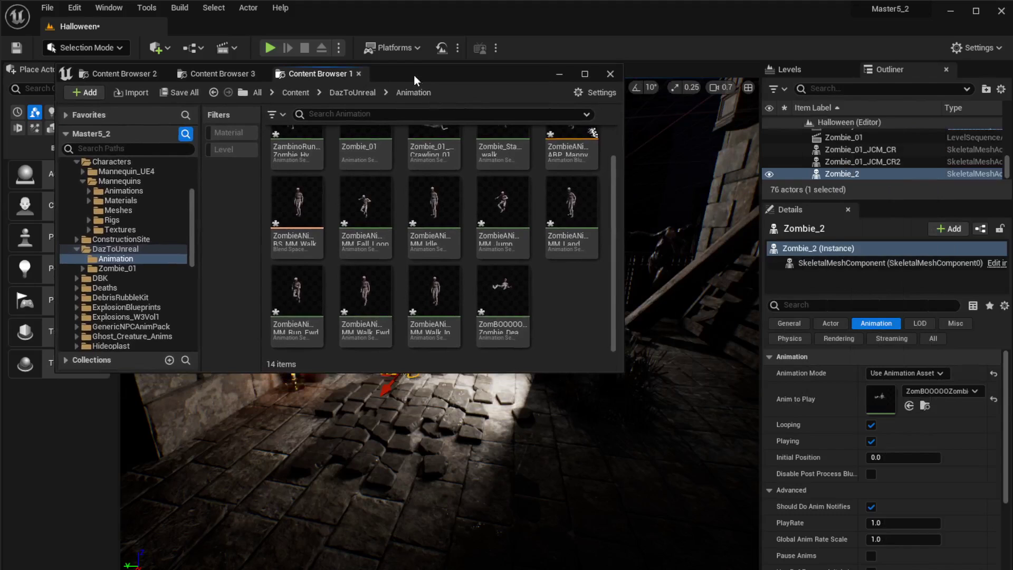
right_click(553, 306)
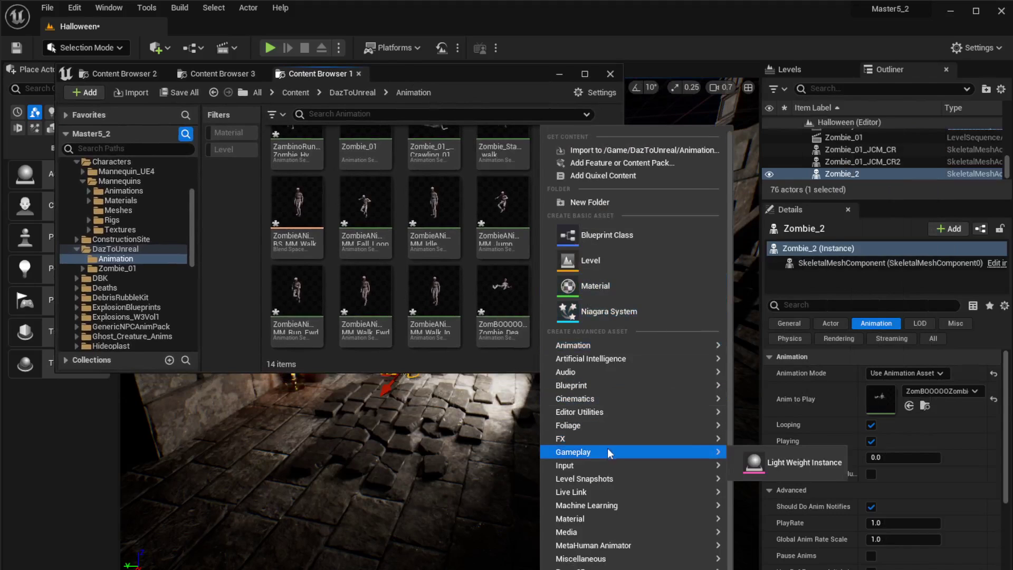
mouse_move(603, 532)
mouse_move(585, 346)
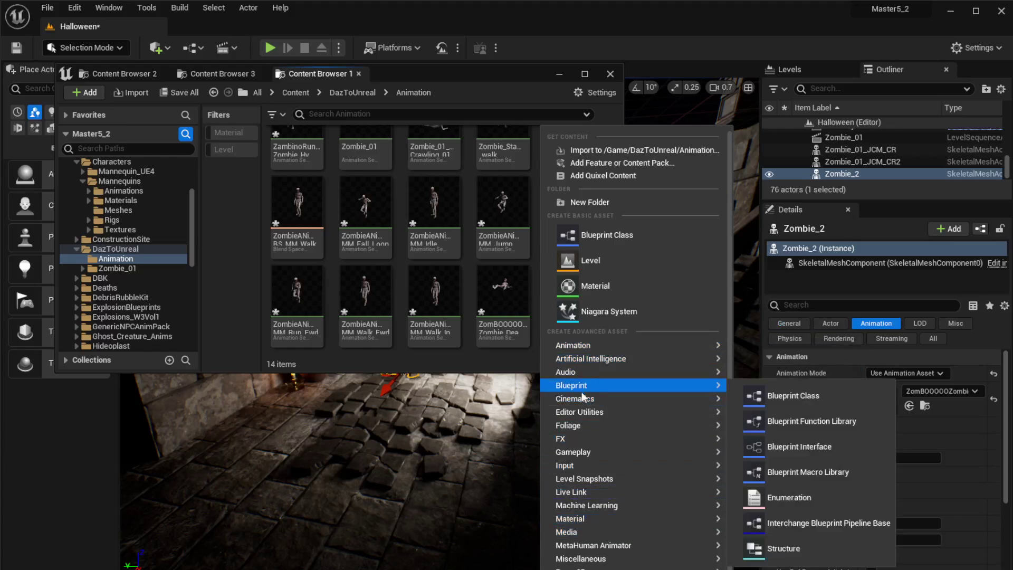
mouse_move(597, 402)
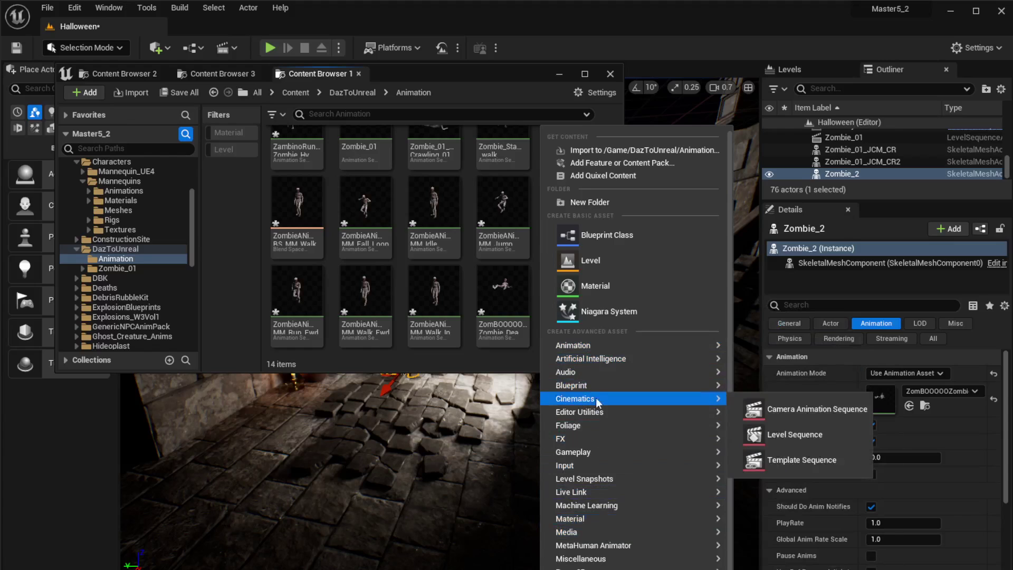
click(802, 435)
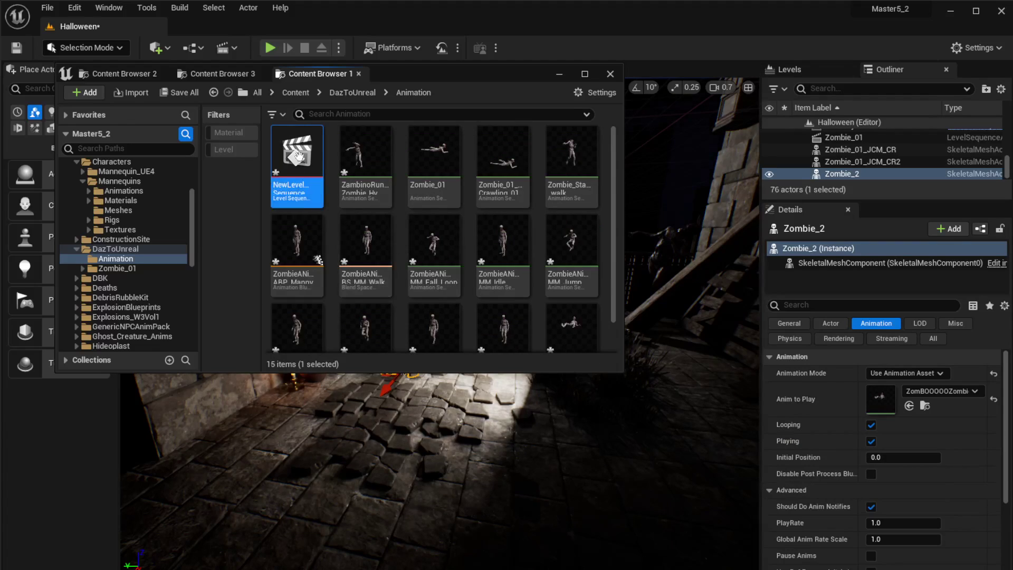
double_click(299, 156)
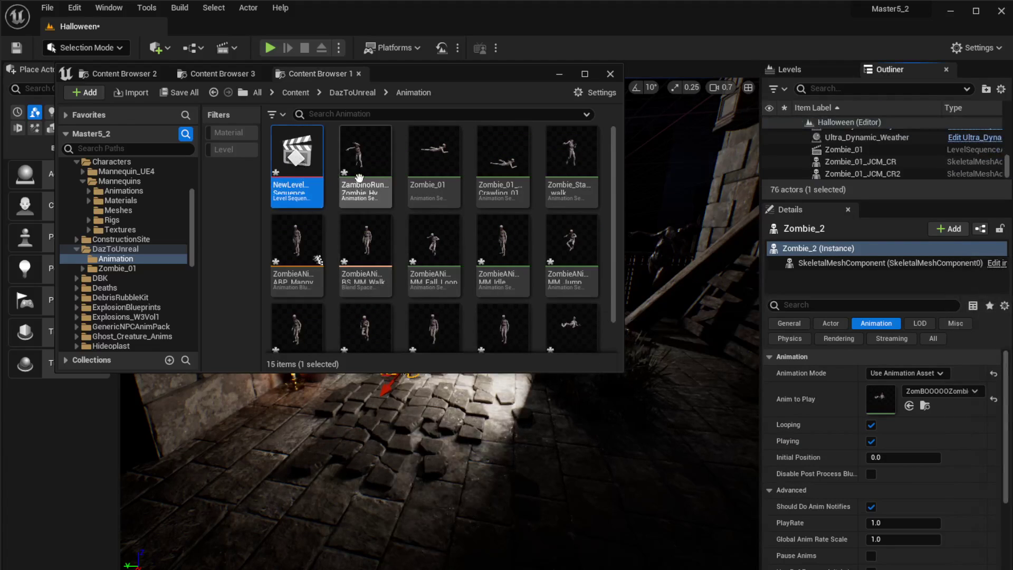
Step: Delete the new level sequence asset from the DazToUnreal/Animation folder
click(359, 176)
click(286, 154)
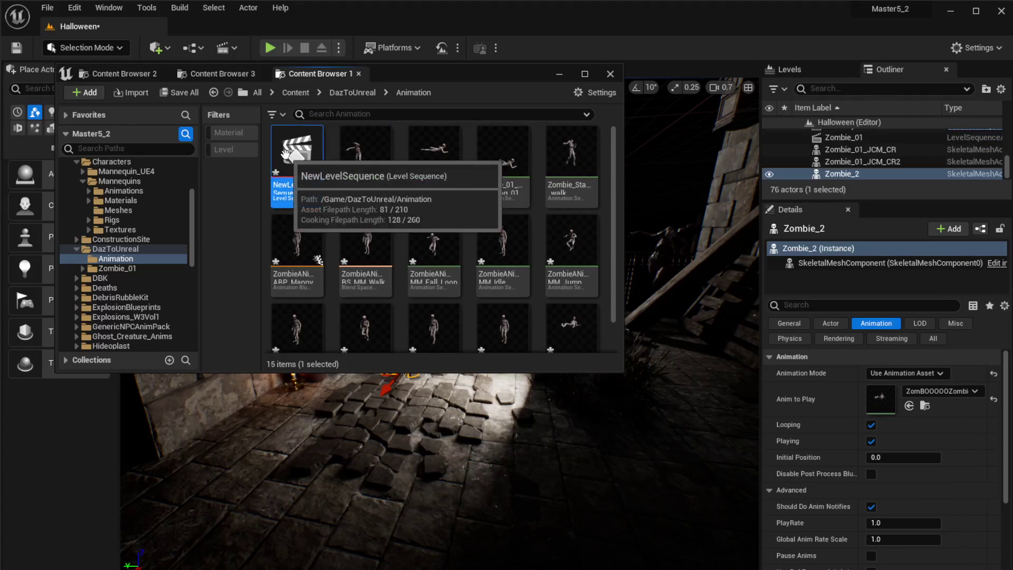
key(Delete)
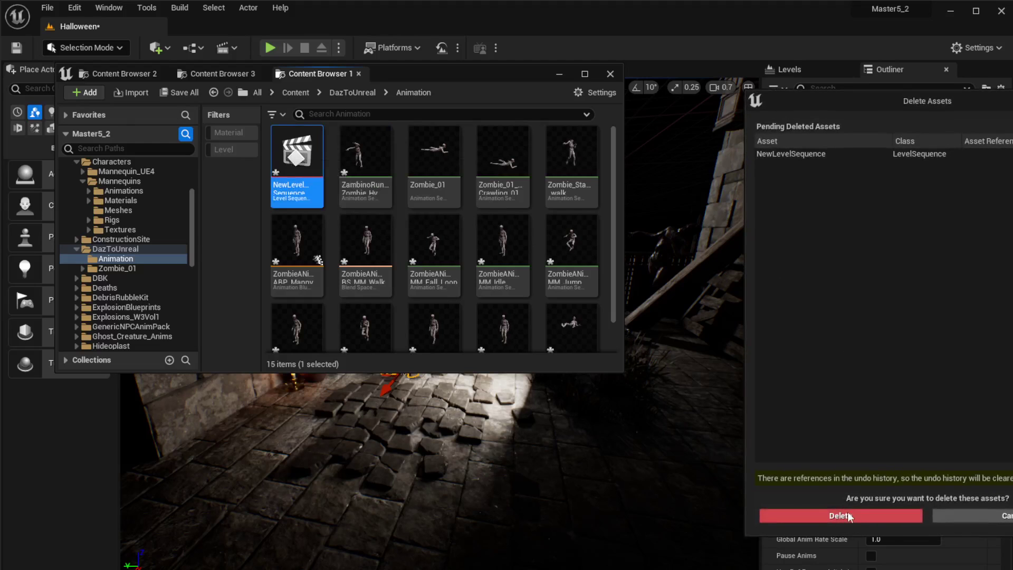
click(820, 520)
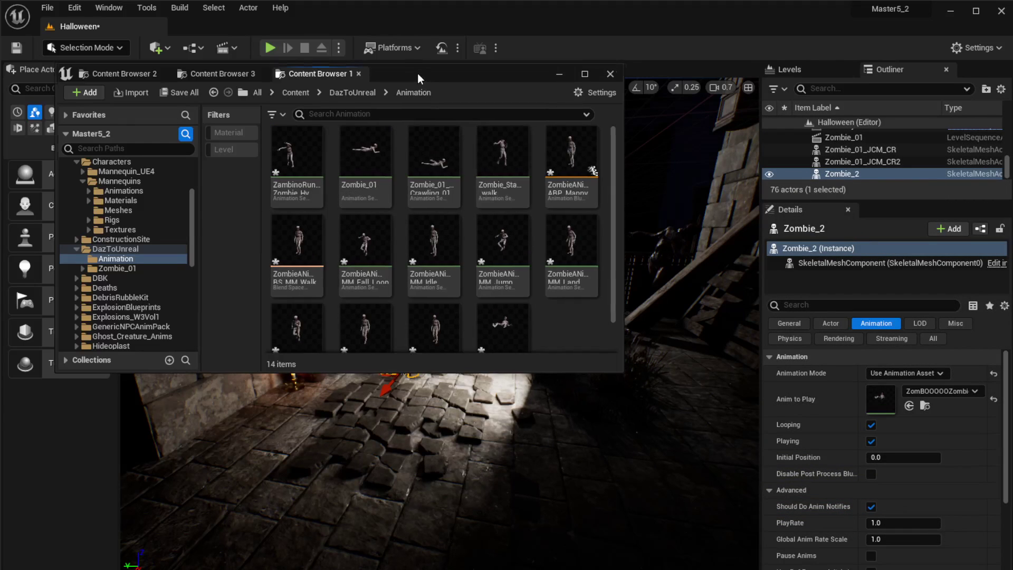
Step: Select the Zombie_01 level sequence actor in the level and locate its sequence asset in the project content
drag(417, 73, 991, 112)
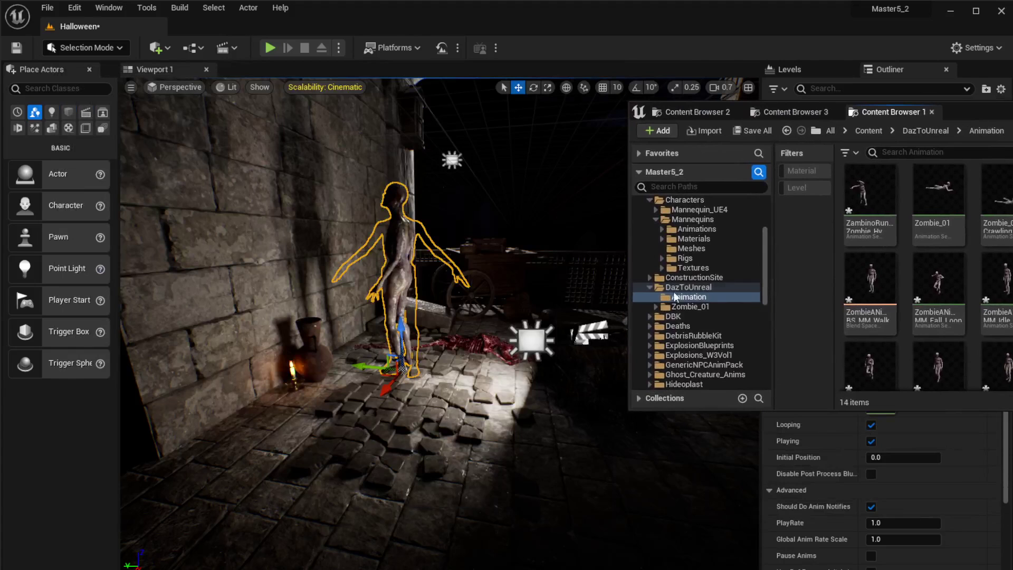
click(590, 335)
key(w)
mouse_move(431, 442)
right_down()
mouse_move(475, 460)
mouse_move(431, 442)
right_up()
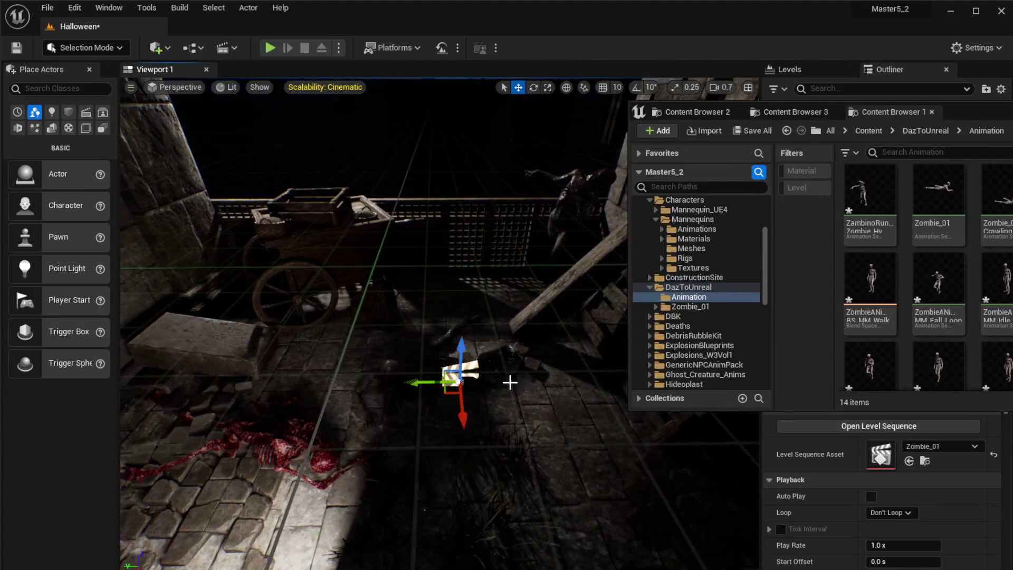
click(926, 460)
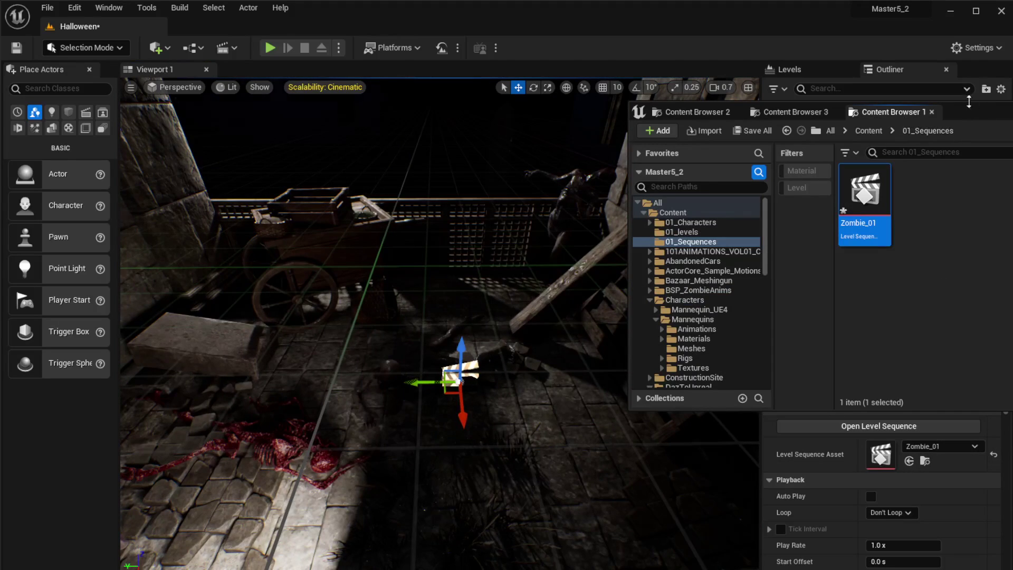
drag(976, 114, 594, 137)
drag(466, 220, 541, 286)
drag(596, 143, 1010, 123)
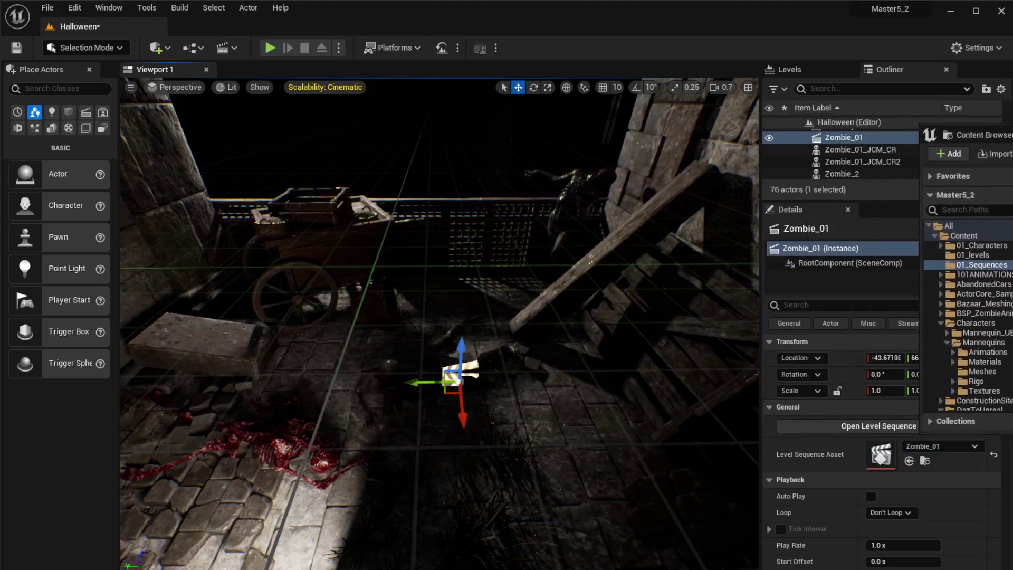
Step: Open the Zombie_01 level sequence and shrink and reposition its window so part of the level viewport stays visible
right_drag(464, 378, 431, 385)
click(503, 392)
click(461, 394)
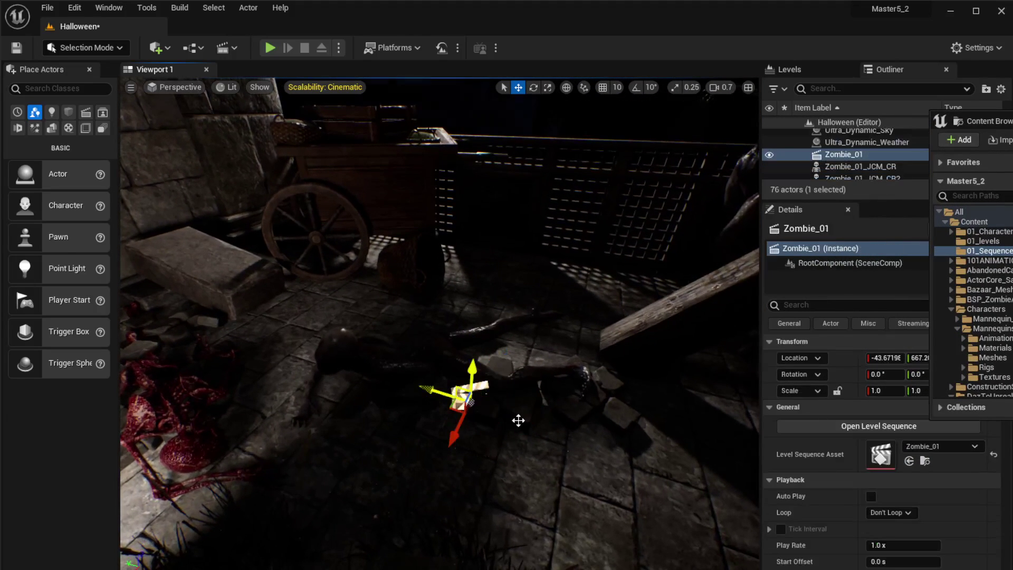
double_click(879, 456)
drag(318, 23, 351, 24)
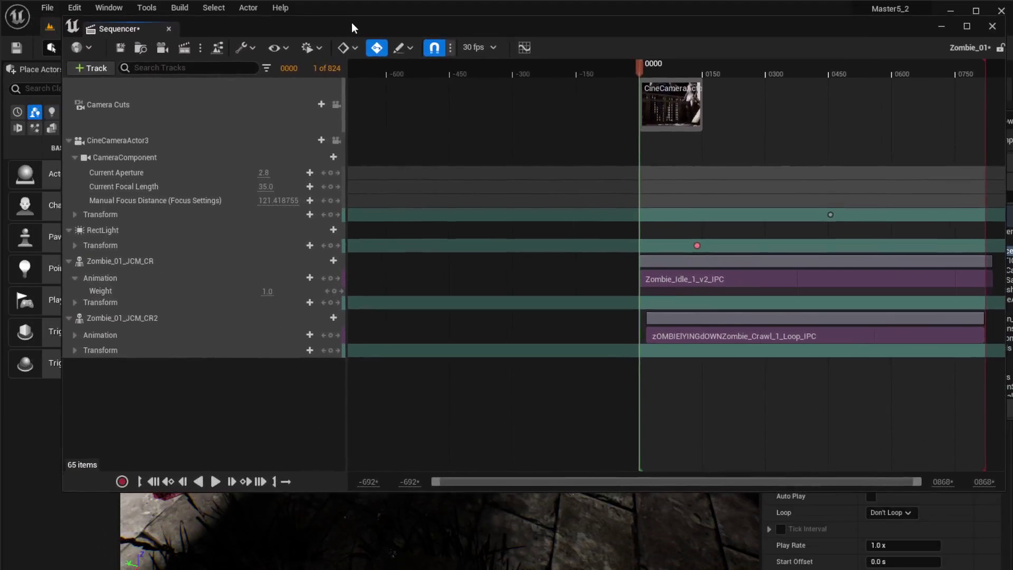
drag(65, 493, 390, 397)
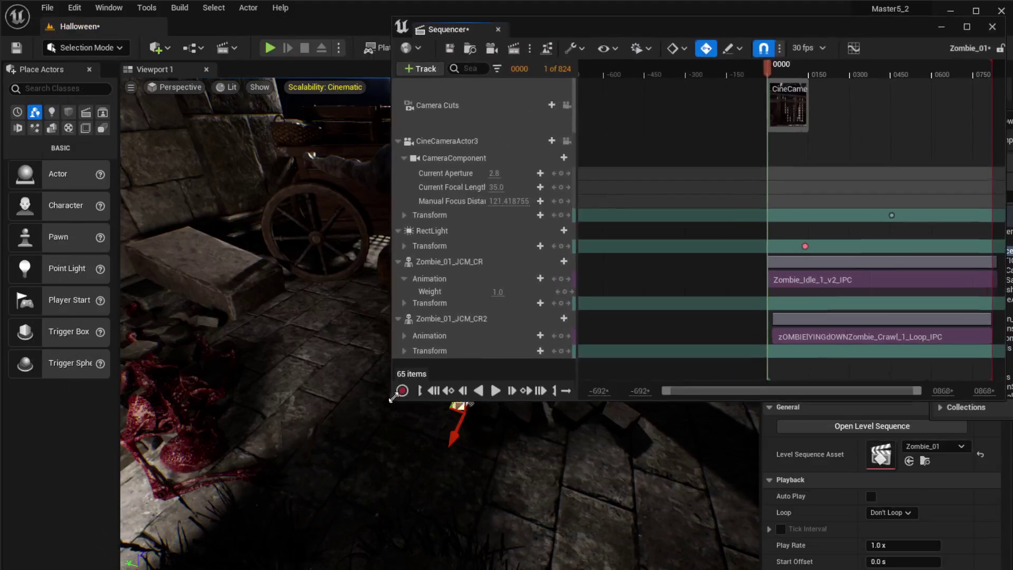
drag(701, 26, 658, 54)
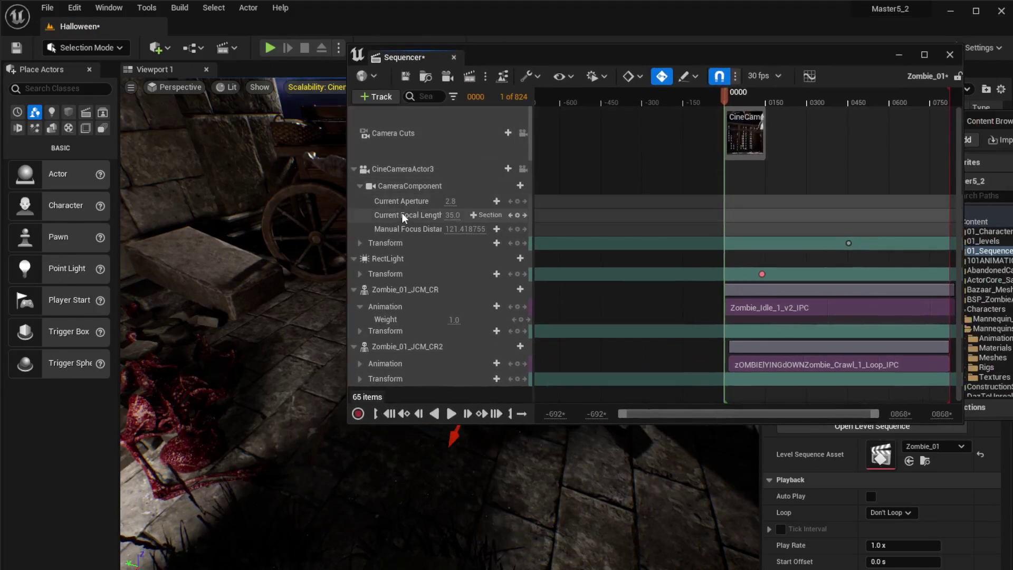
Step: Delete the RectLight track from the sequence and collapse the CineCameraActor3, Zombie_01_JCM_CR and Zombie_01_JCM_CR2 tracks
click(353, 171)
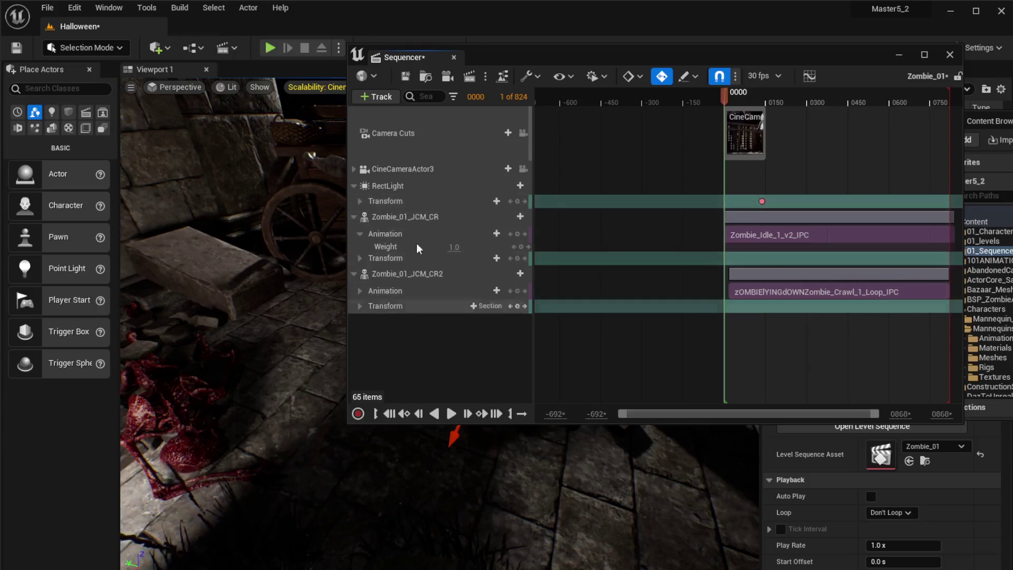
click(381, 188)
key(Delete)
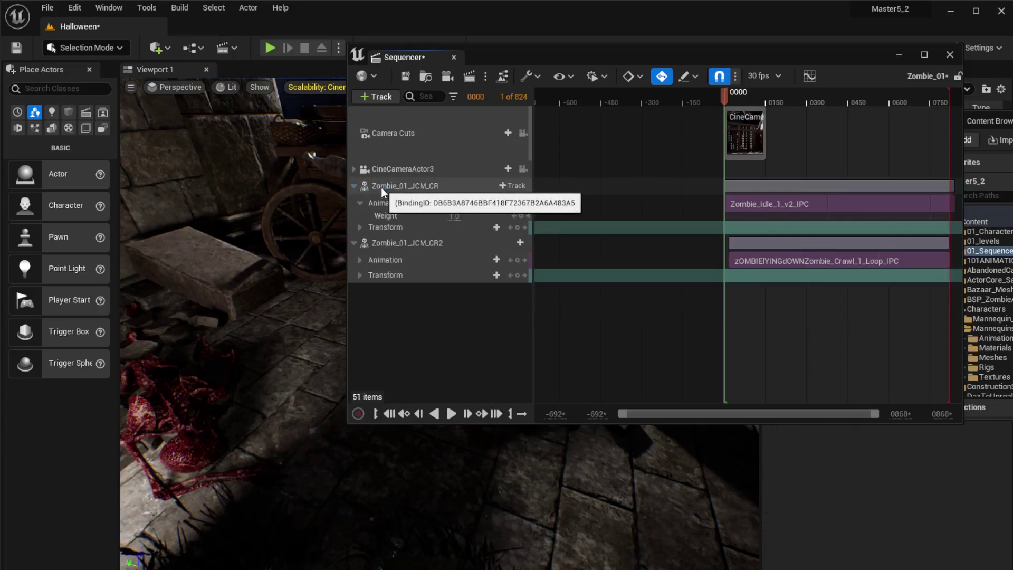
drag(514, 42, 591, 53)
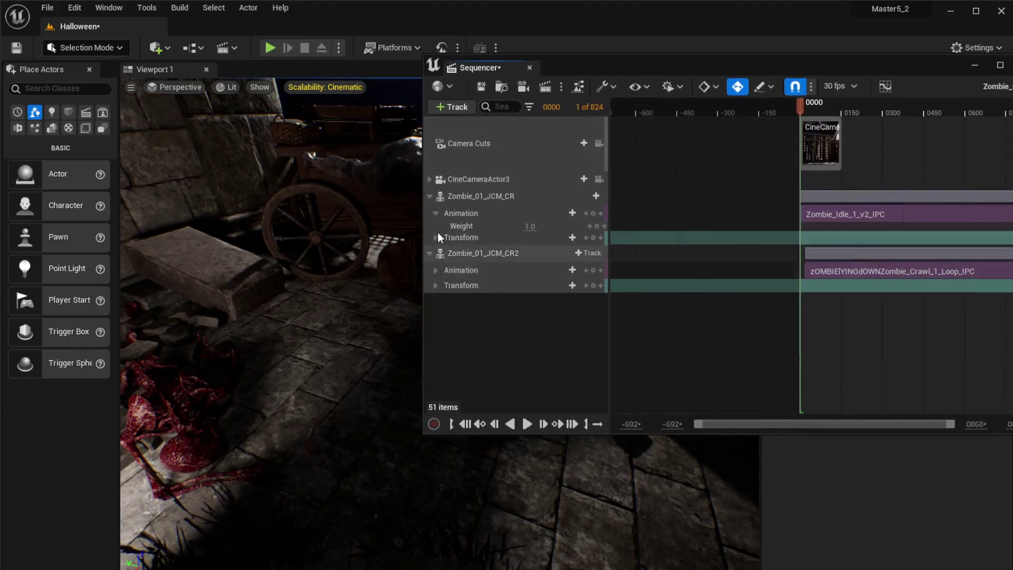
click(430, 196)
click(429, 214)
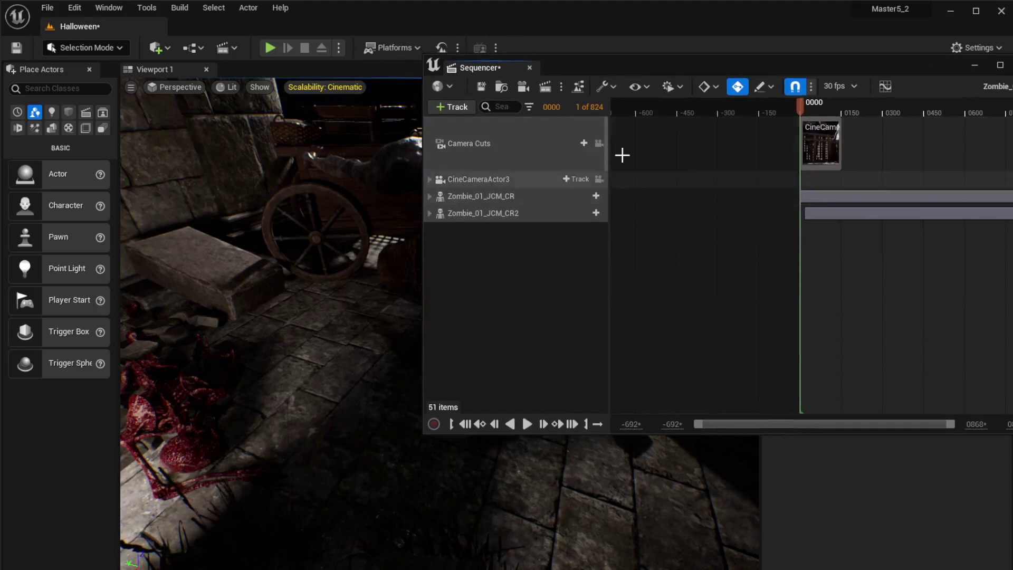
Step: Select the standing Zombie_2 character in the level and add it to the sequence as an actor track
drag(588, 58, 716, 240)
right_drag(422, 295, 275, 222)
click(318, 375)
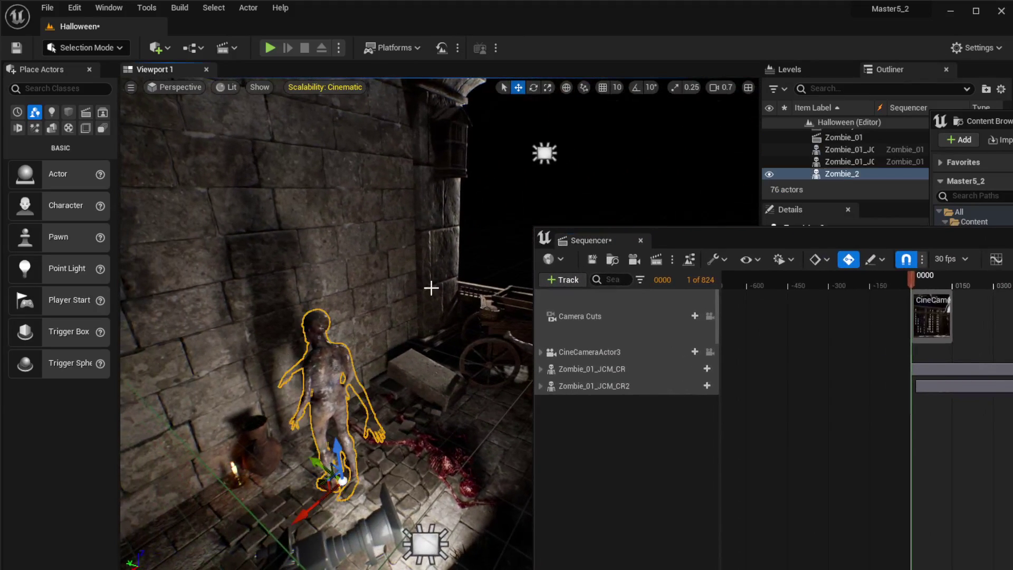
drag(712, 240, 547, 84)
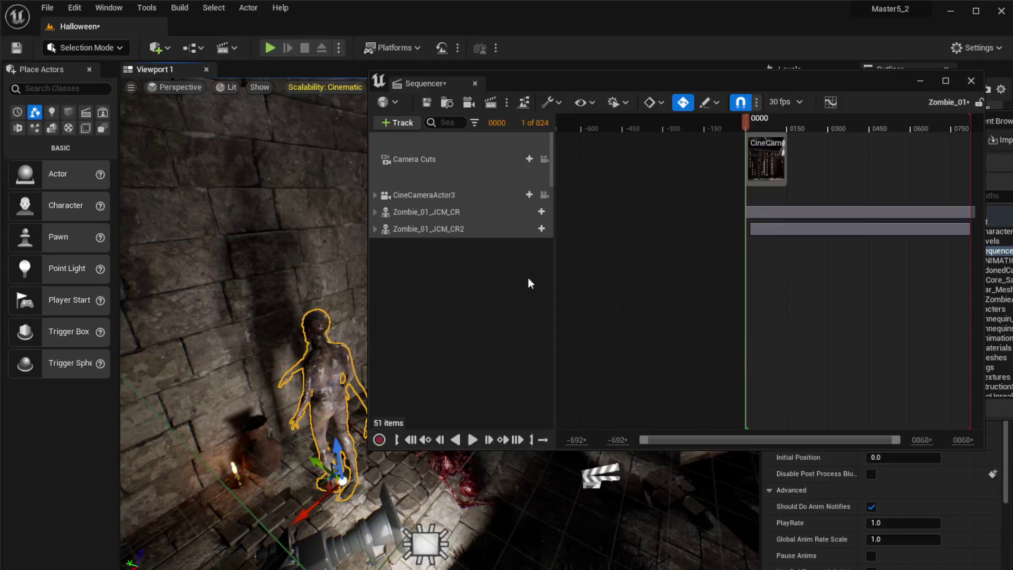
click(397, 121)
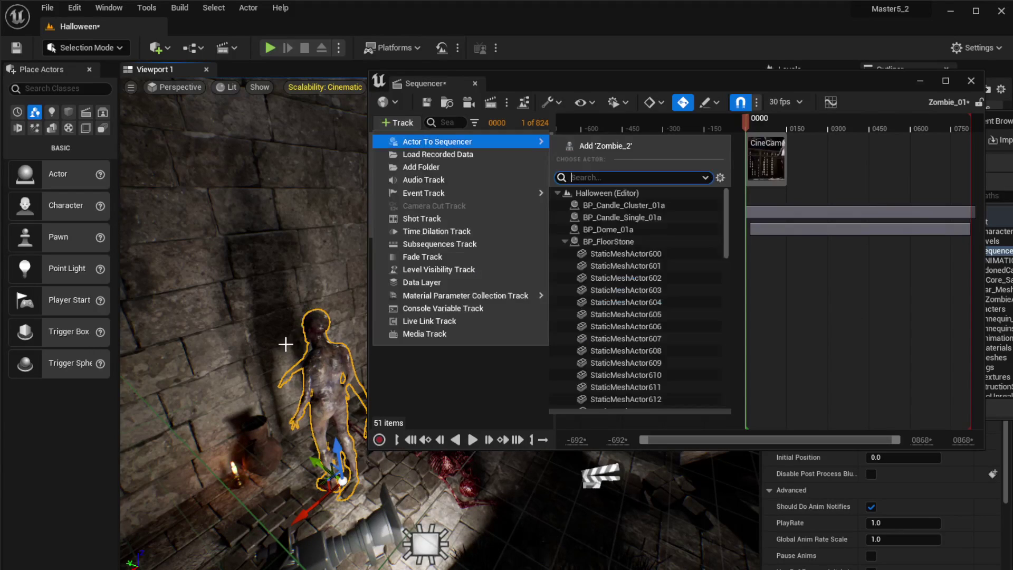
click(404, 121)
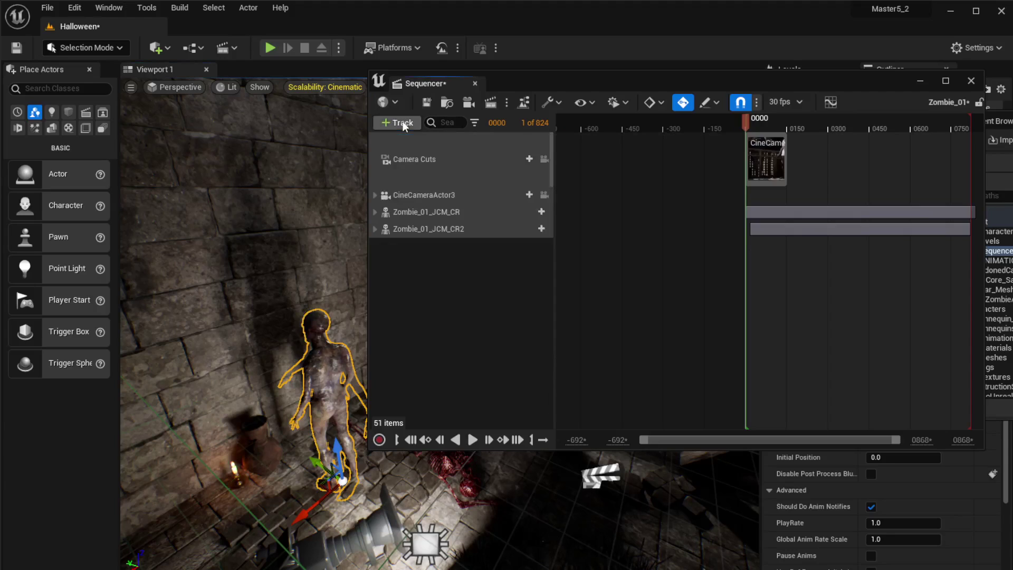
click(404, 122)
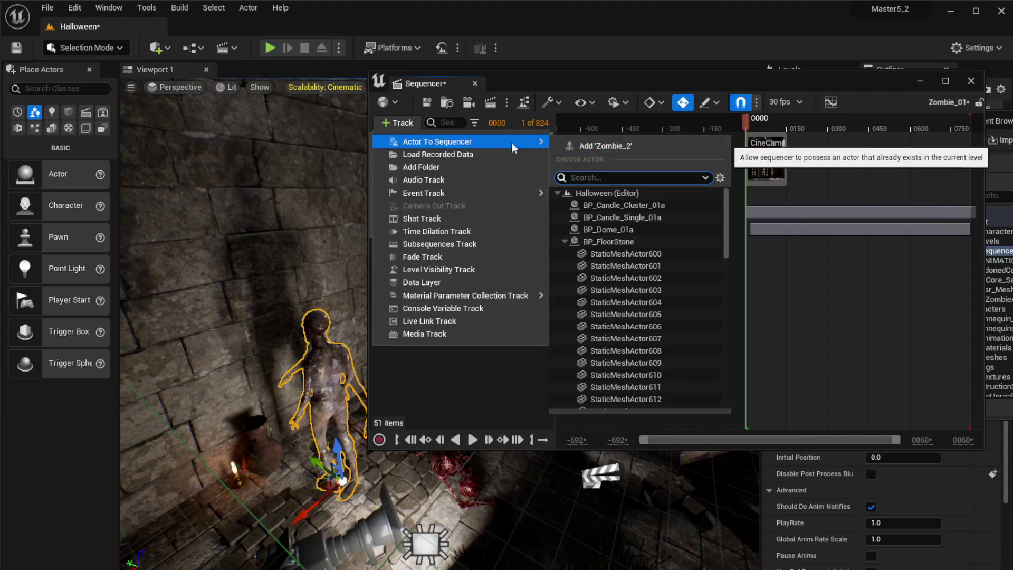
click(602, 146)
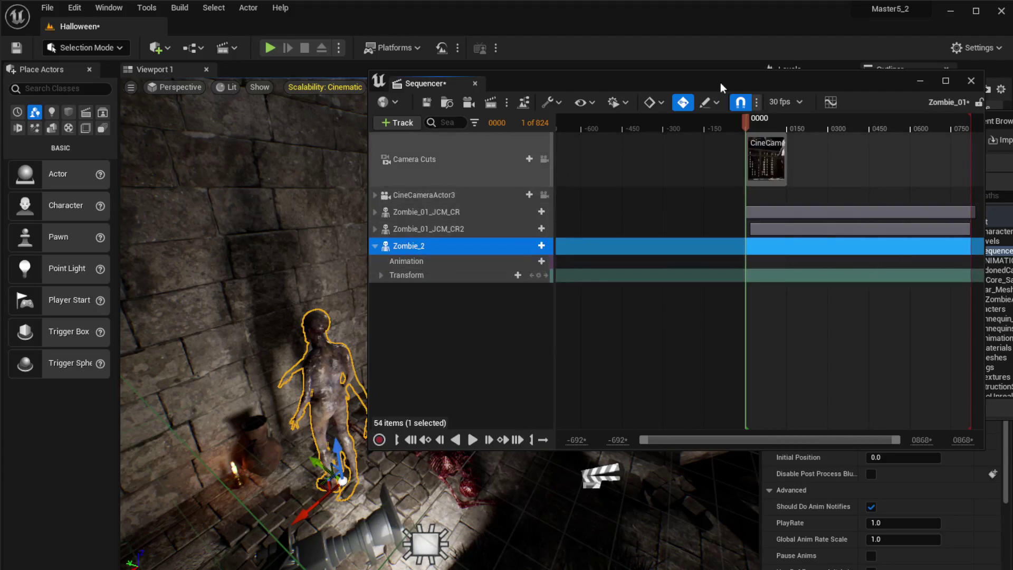
Step: Move the sequence window clear of Zombie_2 and shift the character a short distance along the floor
drag(642, 78, 615, 60)
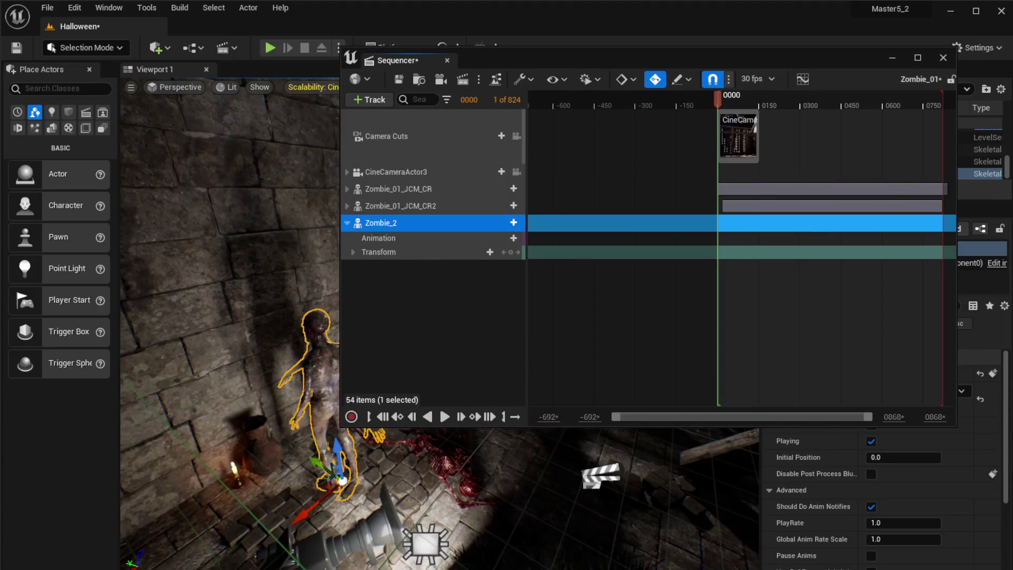
drag(647, 52, 655, 52)
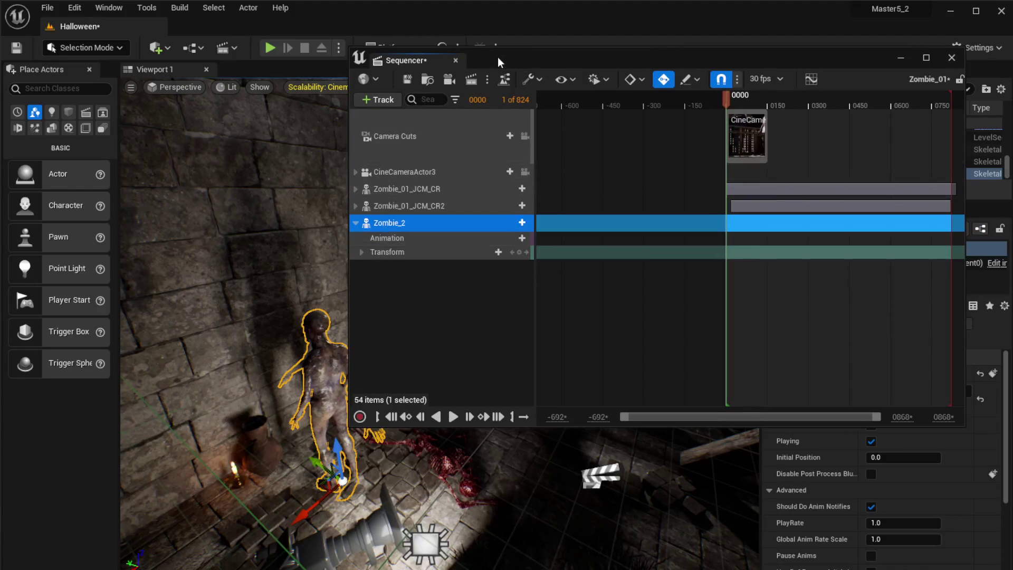
drag(498, 57, 596, 55)
drag(319, 458, 363, 482)
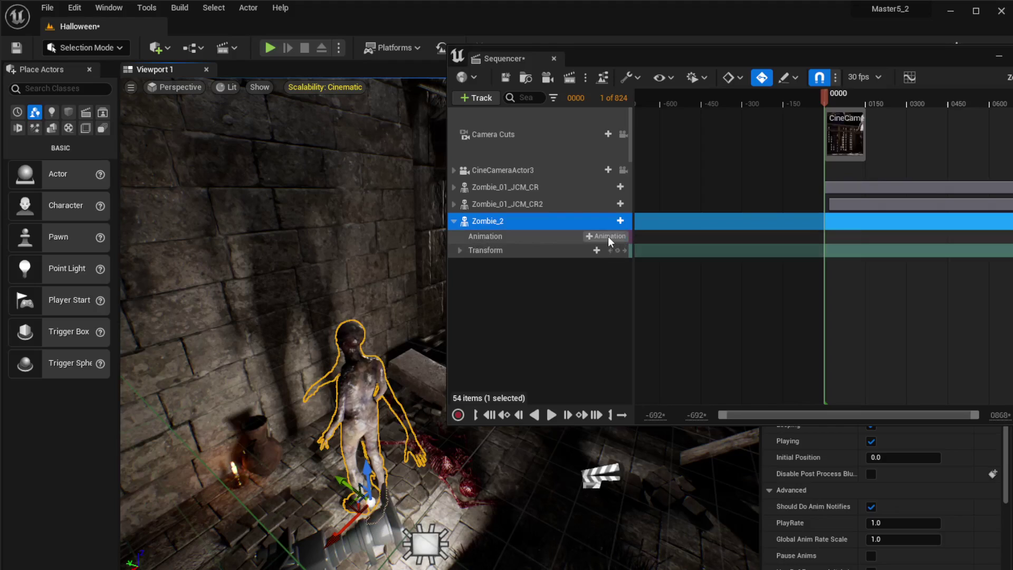
Step: Delete Zombie_2's empty Animation track and search the animations available for a new one with "Zom"
click(483, 240)
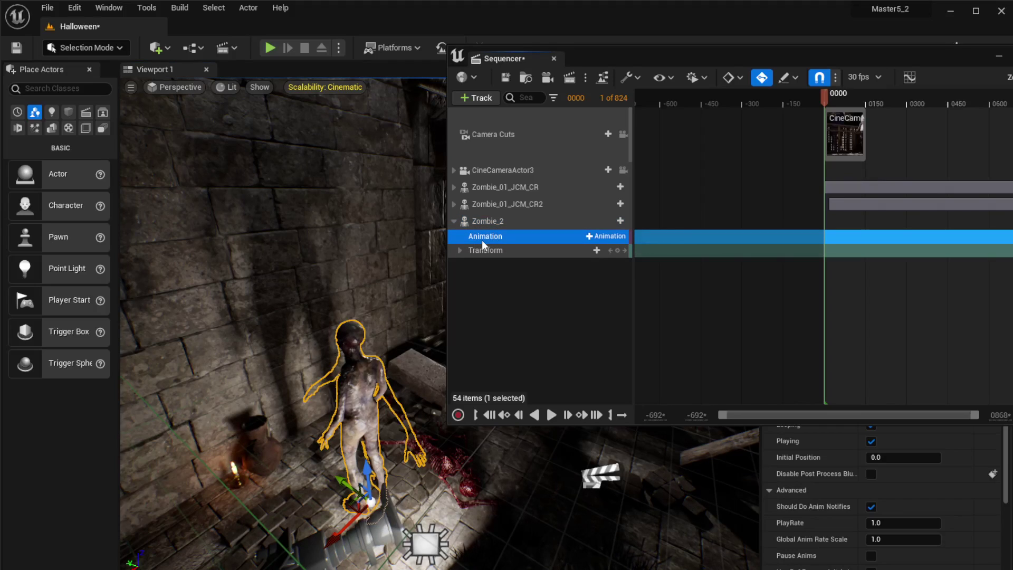
key(Delete)
click(489, 226)
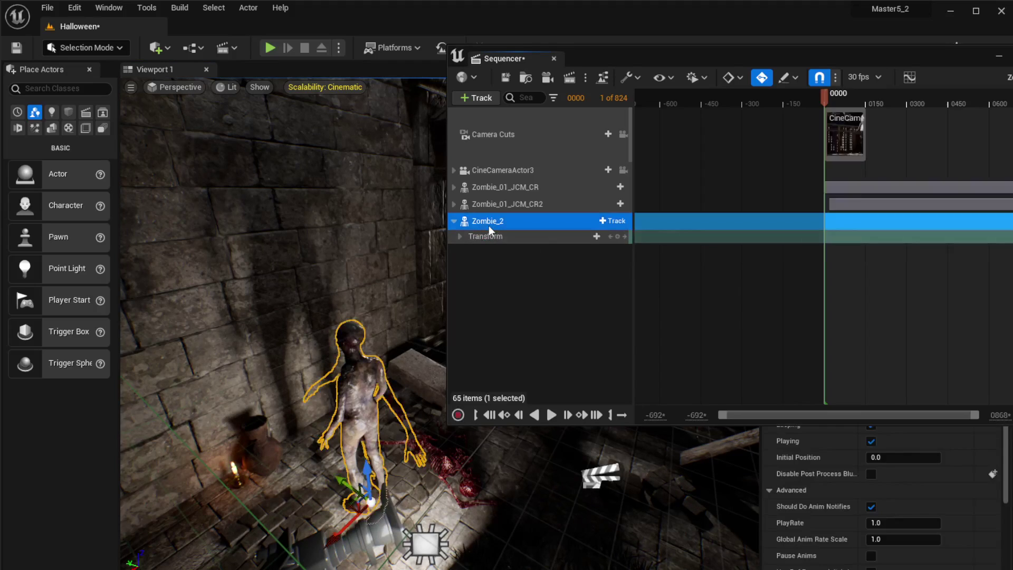
click(614, 220)
mouse_move(628, 255)
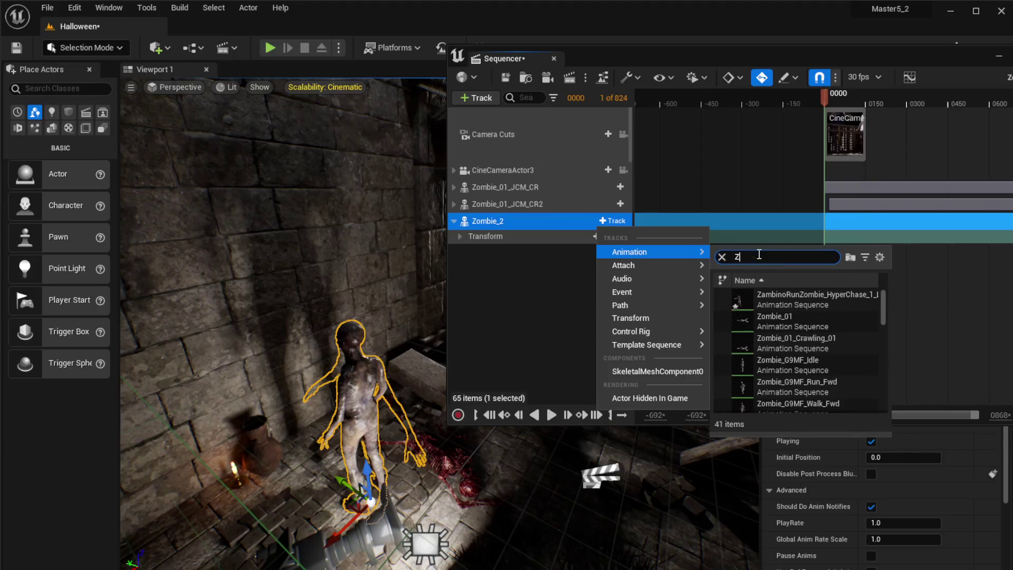
text(z)
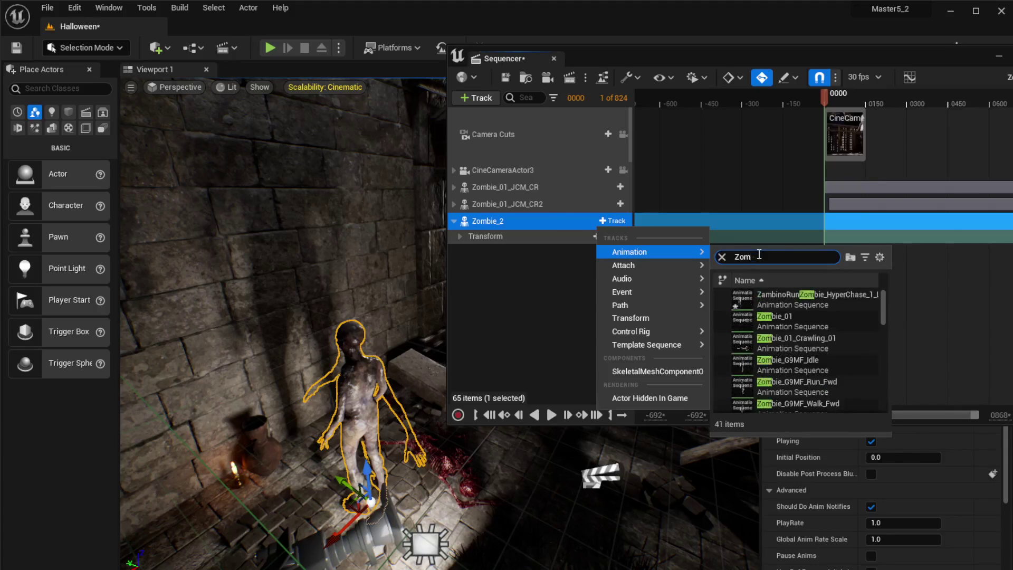
Step: Look up the run animation in the DazToUnreal/Animation folder and add ZambinoRunZombie_HyperChase_1 to Zombie_2 as an animation track
click(470, 146)
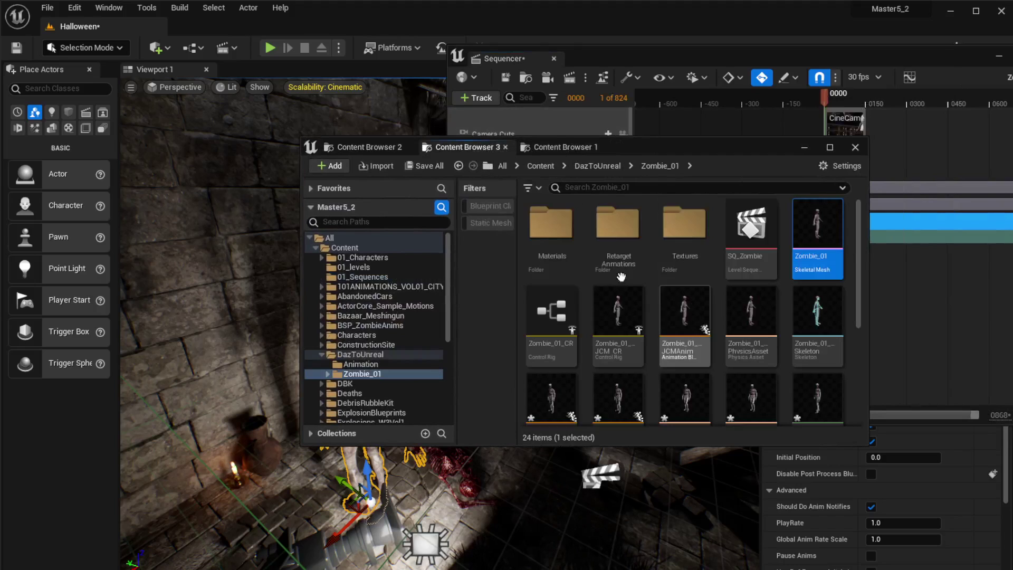
click(376, 147)
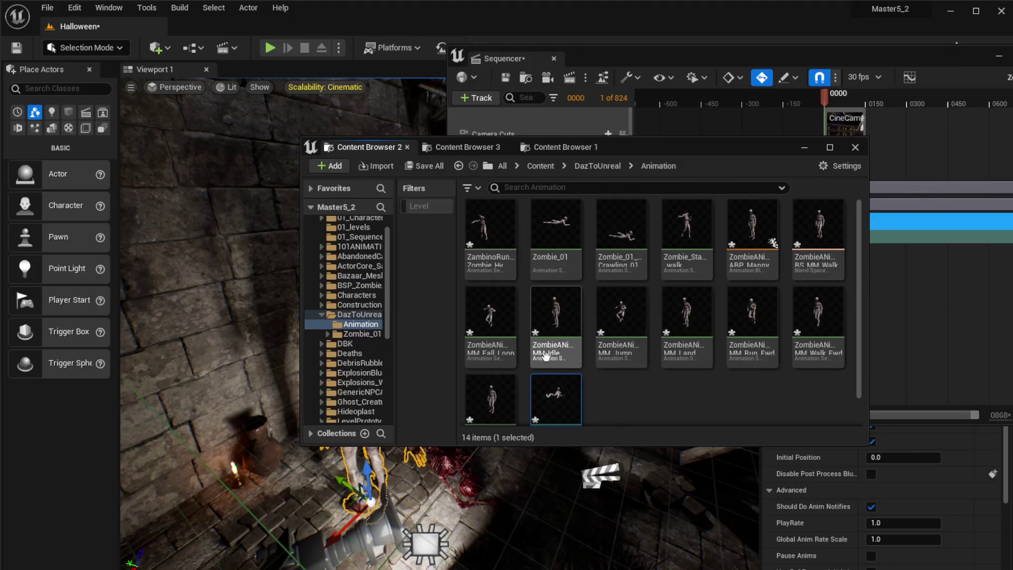
mouse_move(509, 257)
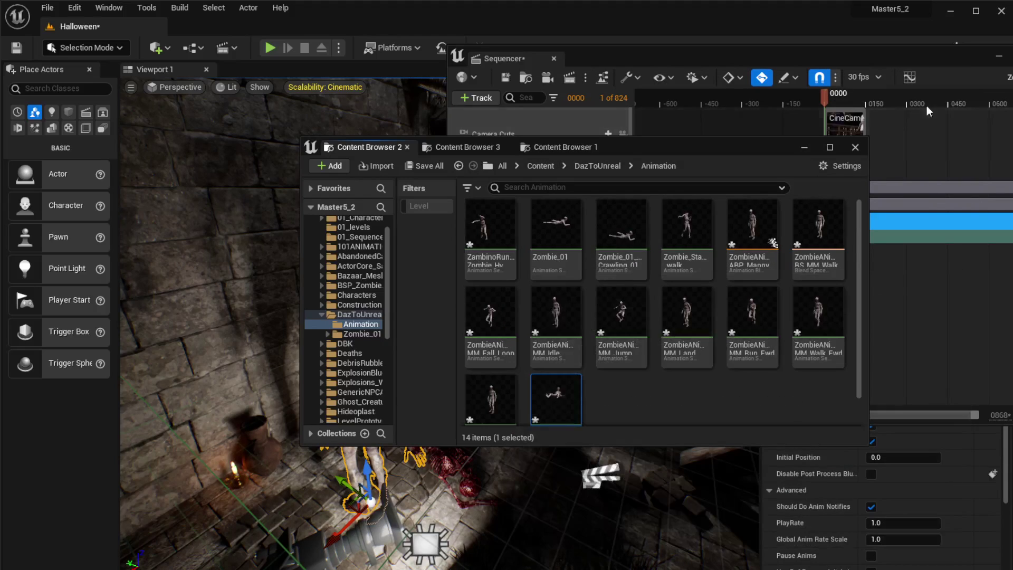
click(805, 150)
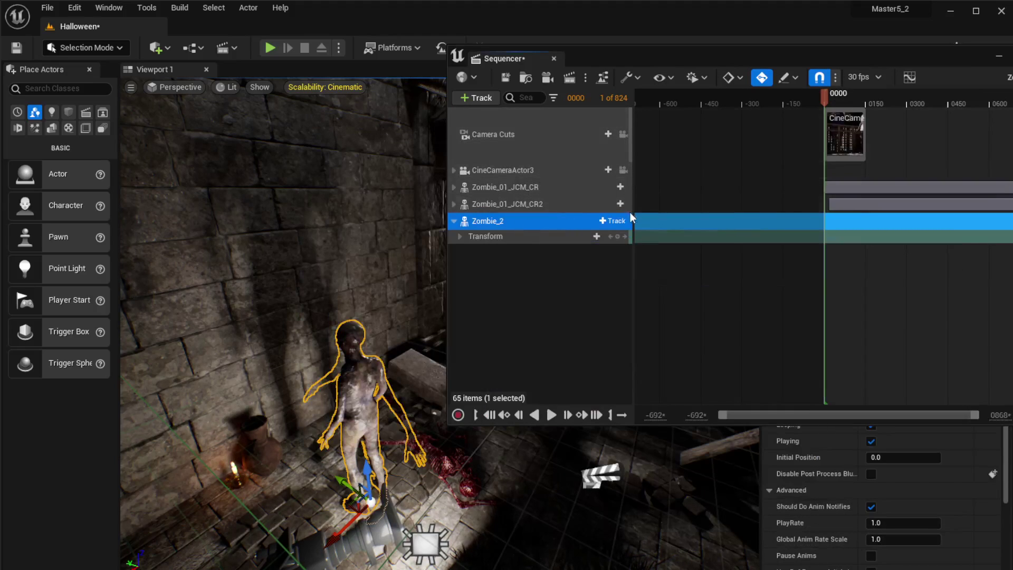
click(604, 221)
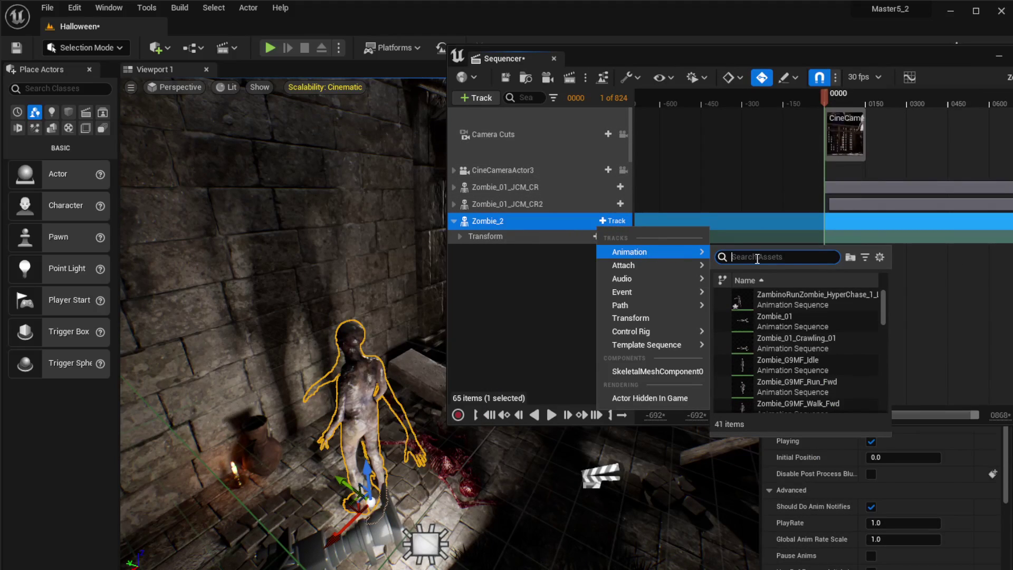
text(zambino)
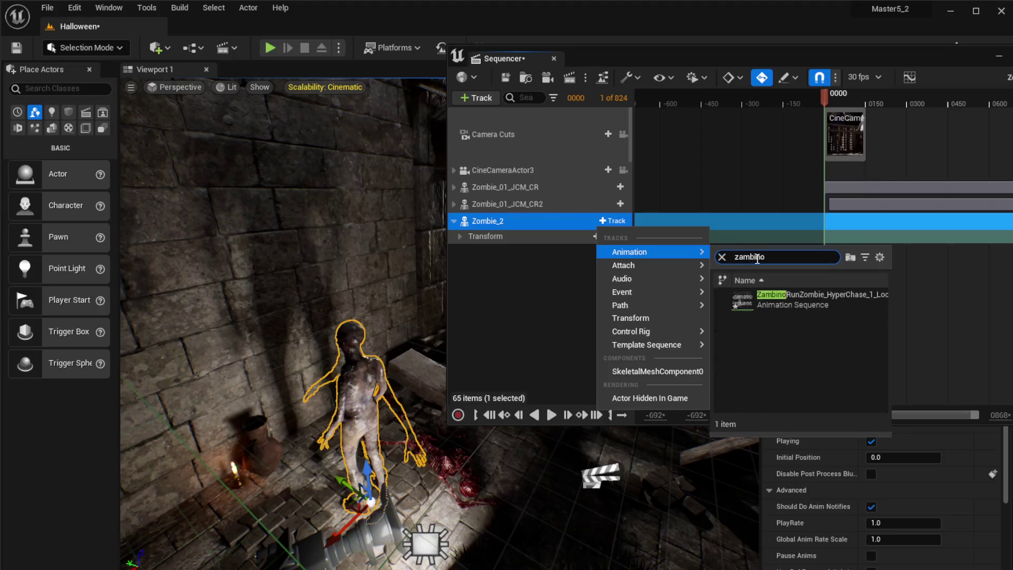
click(779, 301)
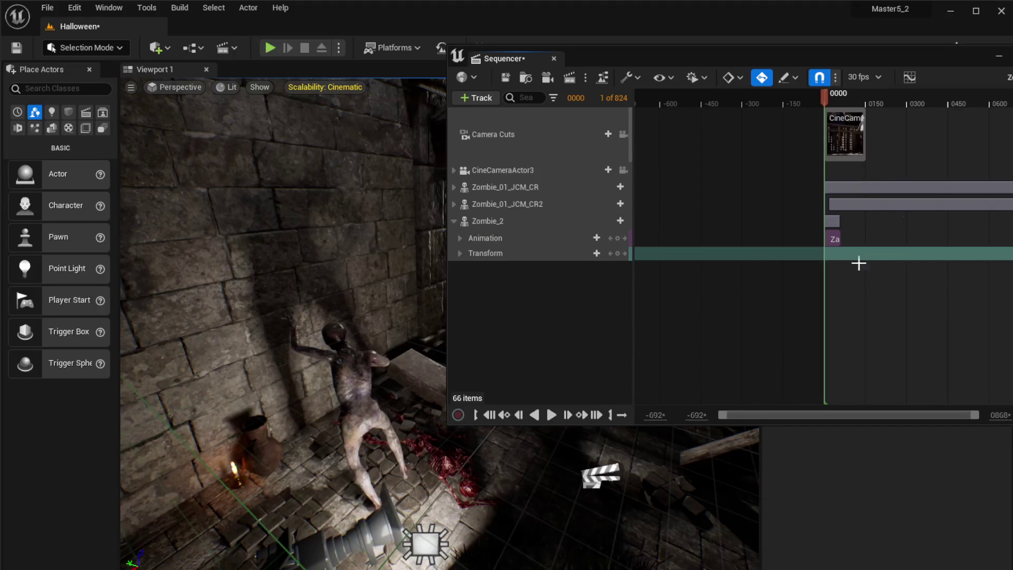
Step: Scrub and play the start of the sequence to preview Zombie_2's run animation
drag(879, 59, 602, 45)
mouse_move(554, 86)
mouse_down()
mouse_move(563, 85)
mouse_move(547, 88)
mouse_up()
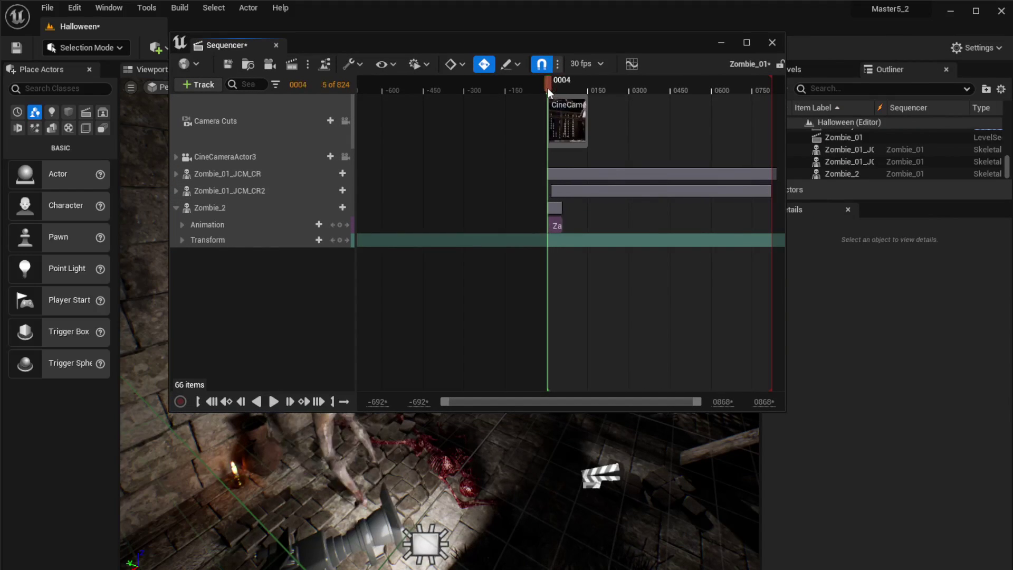
key(space)
key(space)
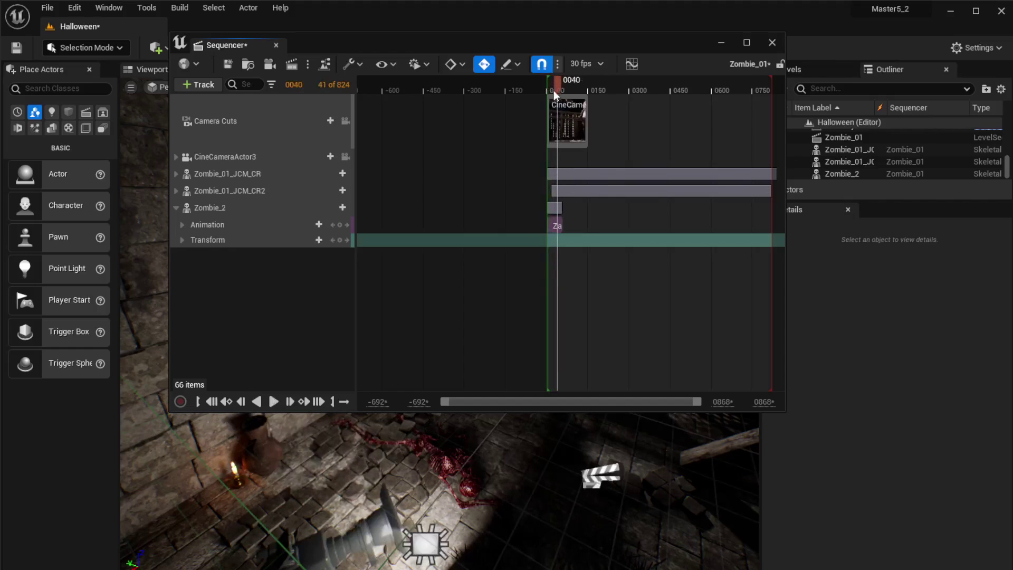
Step: Expand Zombie_2's Transform rotation values and turn the character to a yaw of about 259 degrees, undoing unwanted rotation changes
drag(608, 46, 884, 61)
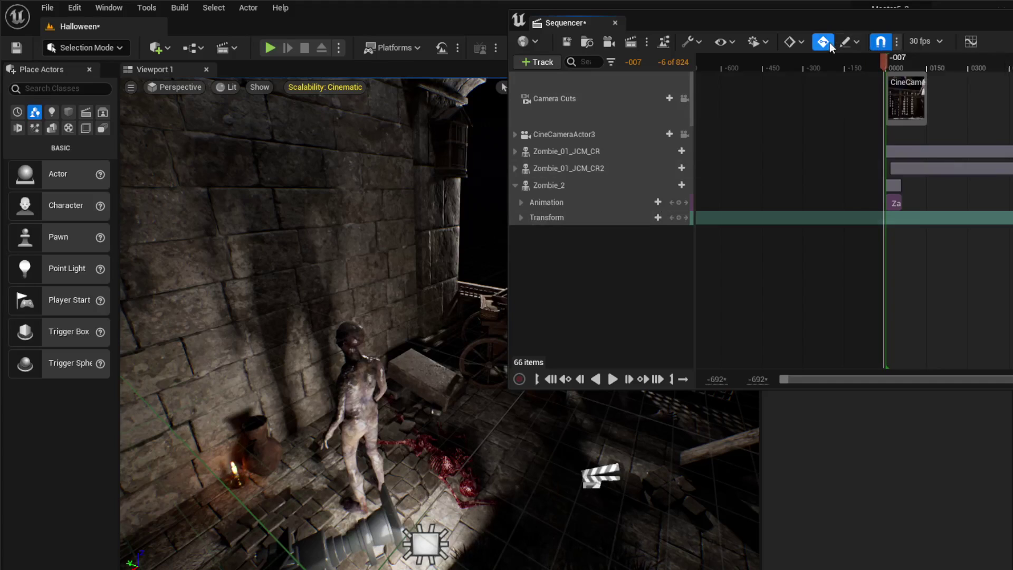
click(520, 219)
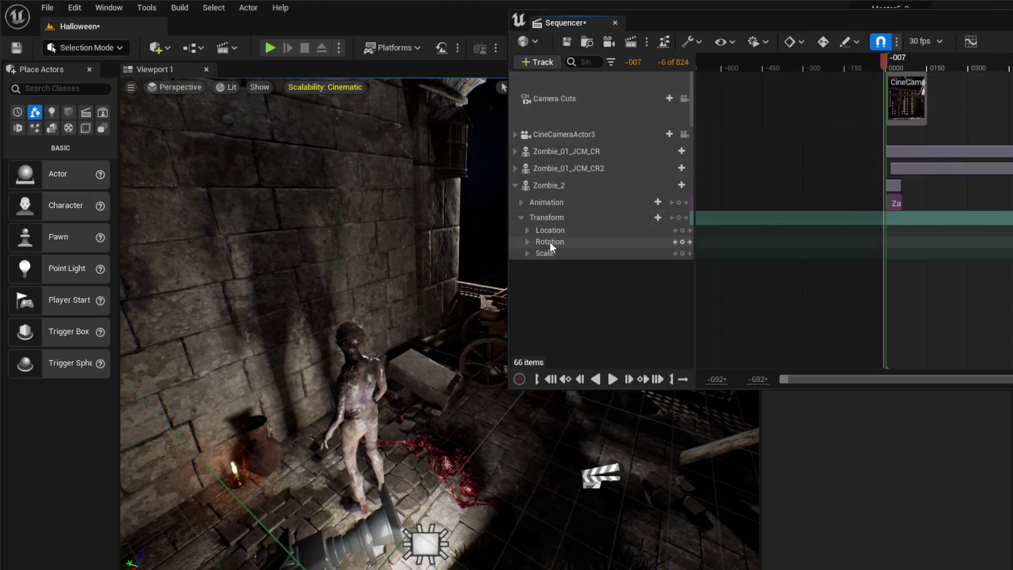
click(527, 242)
drag(616, 254, 641, 271)
key(ctrl+z)
key(ctrl+z)
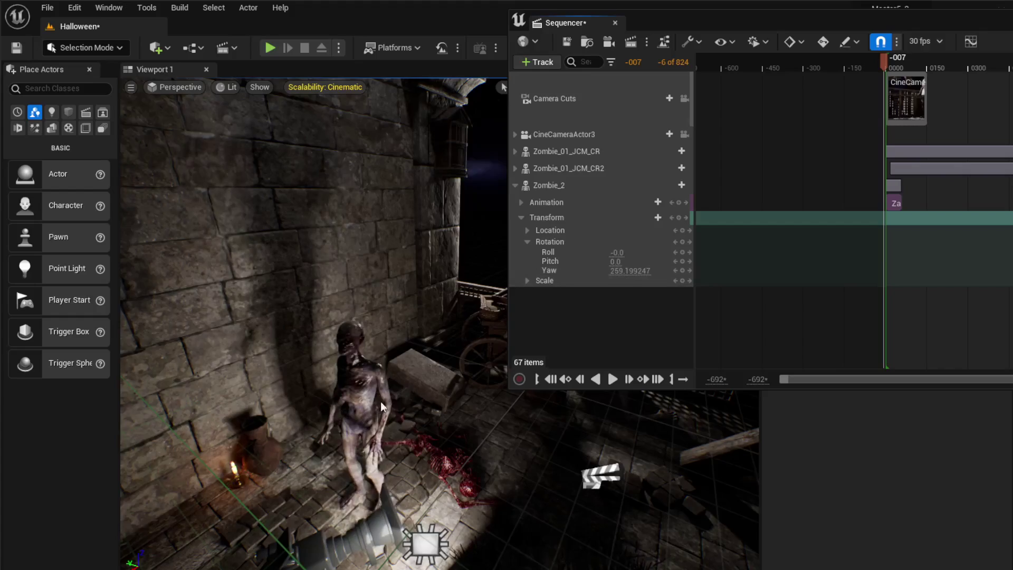
Step: Select Zombie_2 in the level and move it across the floor towards the burning fire bowl
right_drag(381, 406, 435, 419)
click(340, 340)
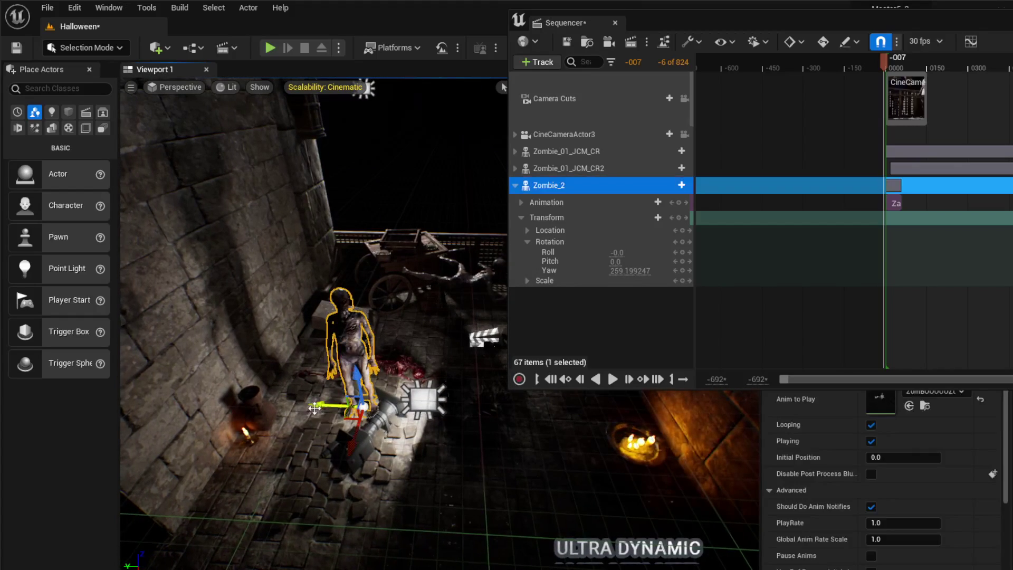
drag(315, 408, 460, 424)
right_drag(398, 507, 506, 496)
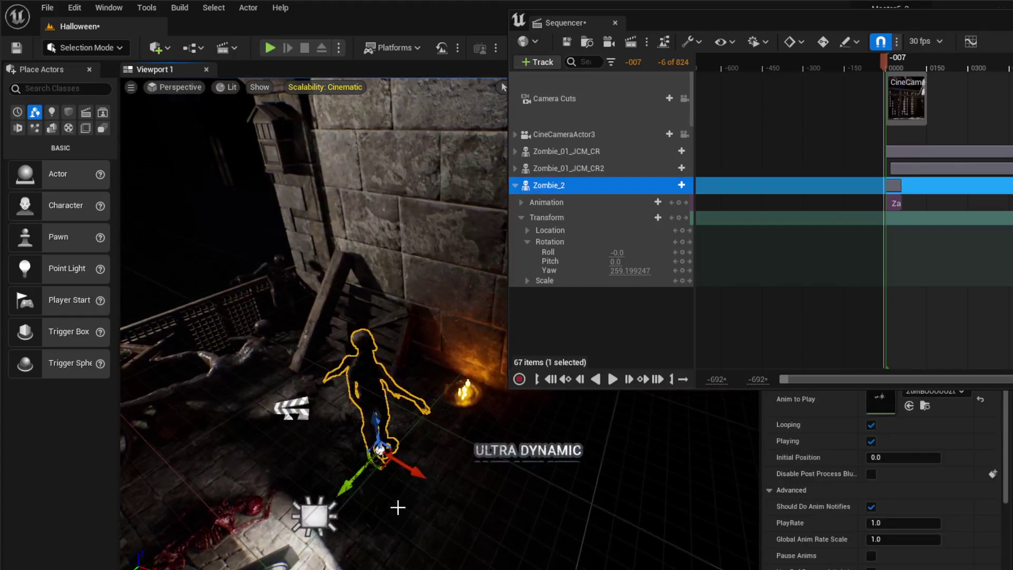
Step: Move Zombie_2 across the floor from beside the fire bowl to the blood-stained stones in front of the cine camera
right_drag(431, 475, 353, 472)
drag(384, 436, 217, 434)
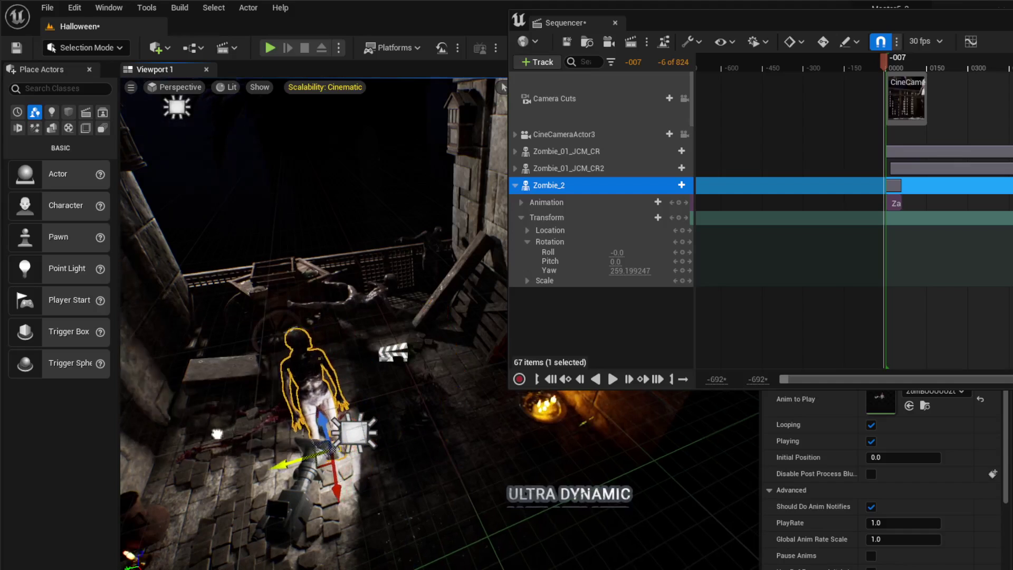
right_drag(217, 434, 178, 428)
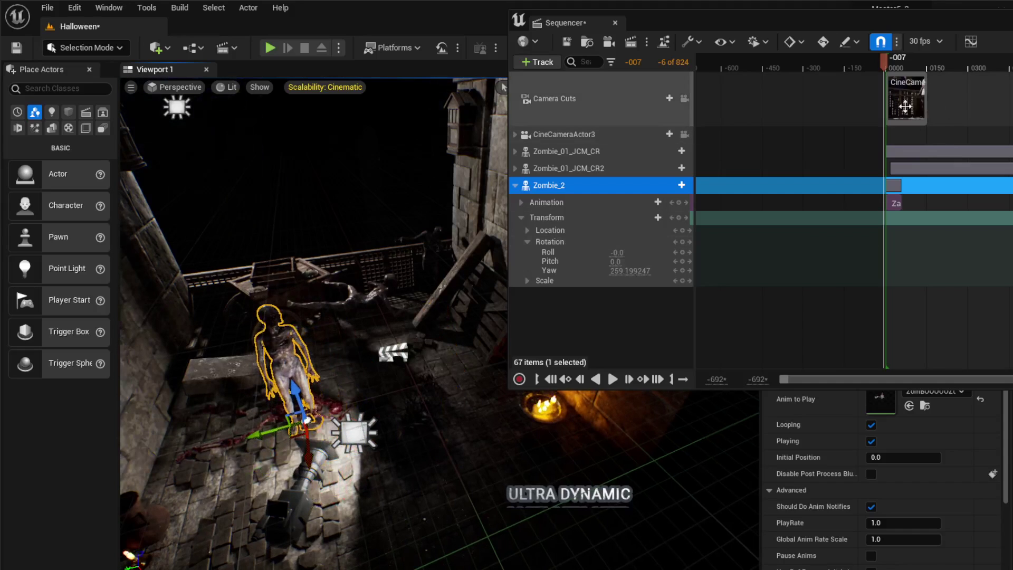
Step: Play the sequence from its start to preview Zombie_2 at its current position
click(890, 62)
key(space)
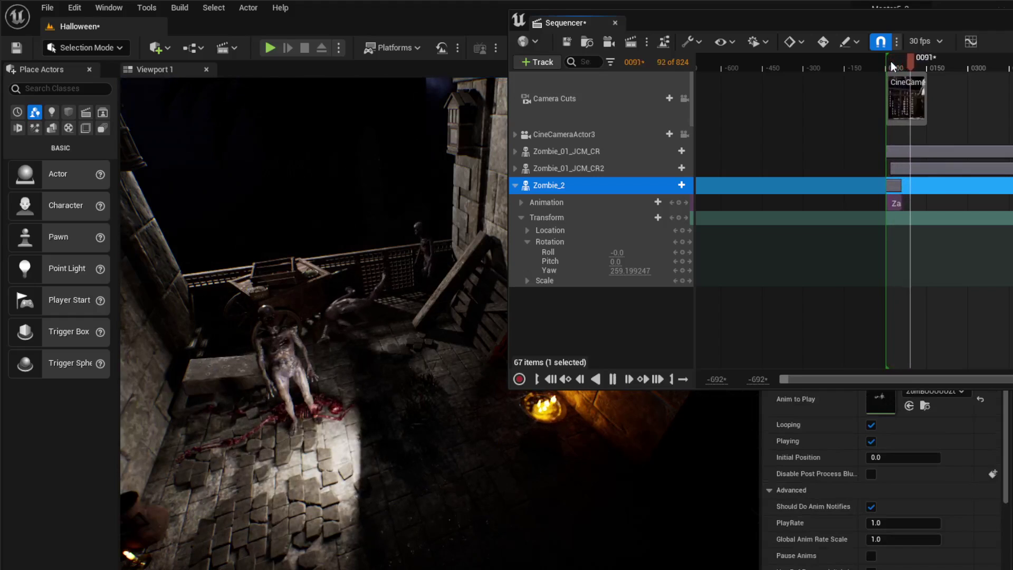
key(space)
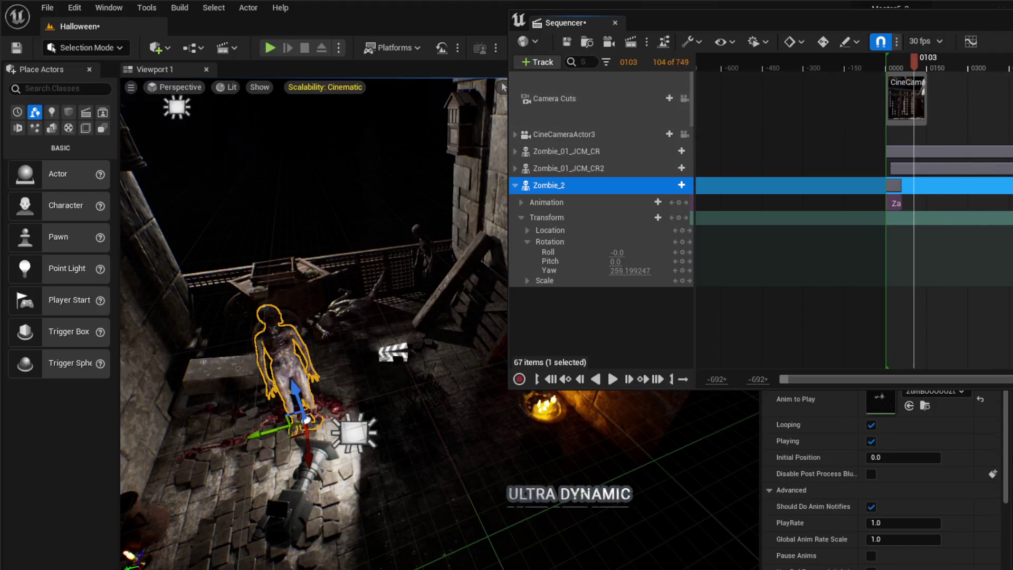
Step: Shorten the sequence's playback range to end at about frame 78 and play it as a loop
drag(1012, 69, 907, 92)
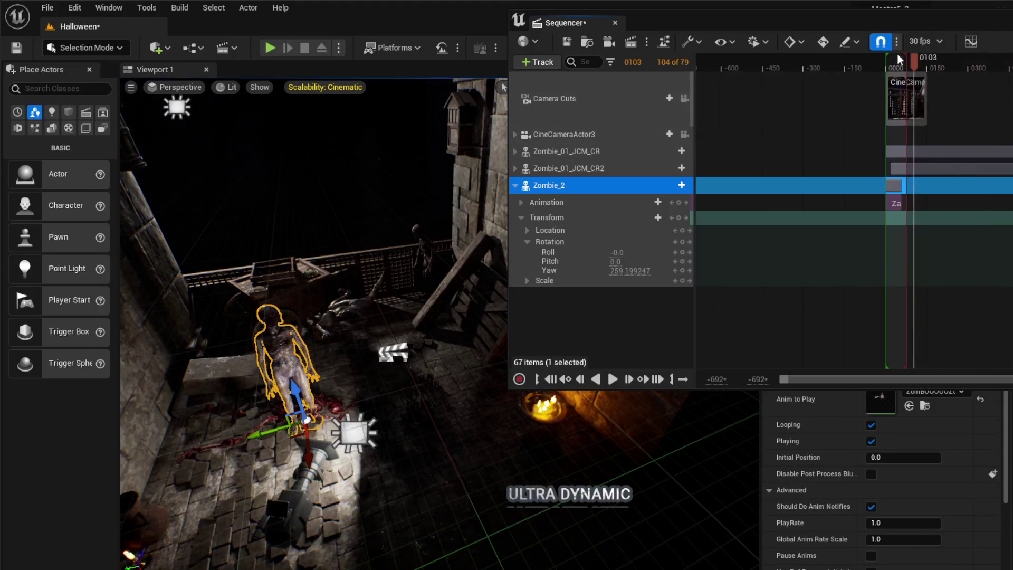
key(space)
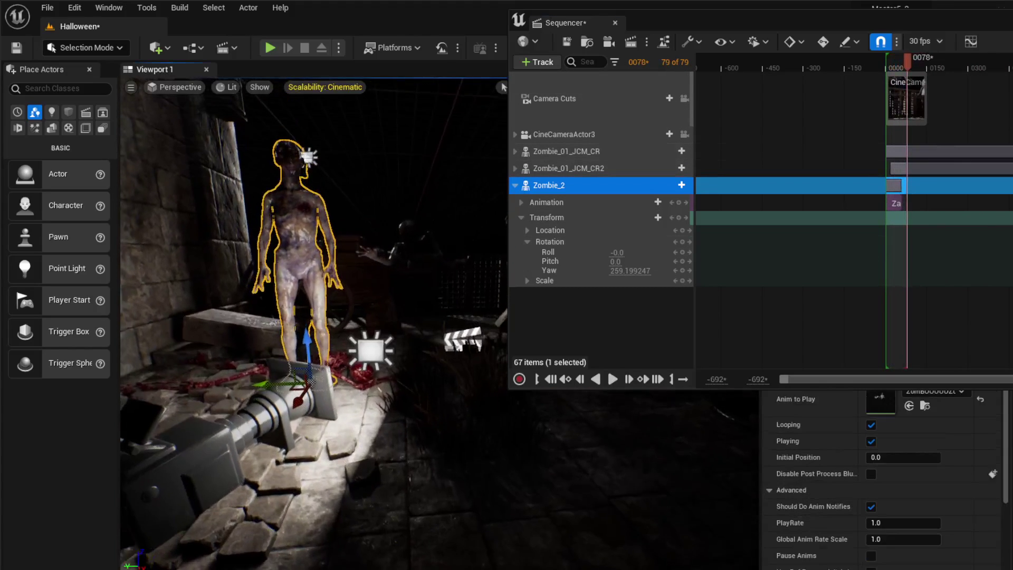
right_drag(402, 306, 391, 296)
key(e)
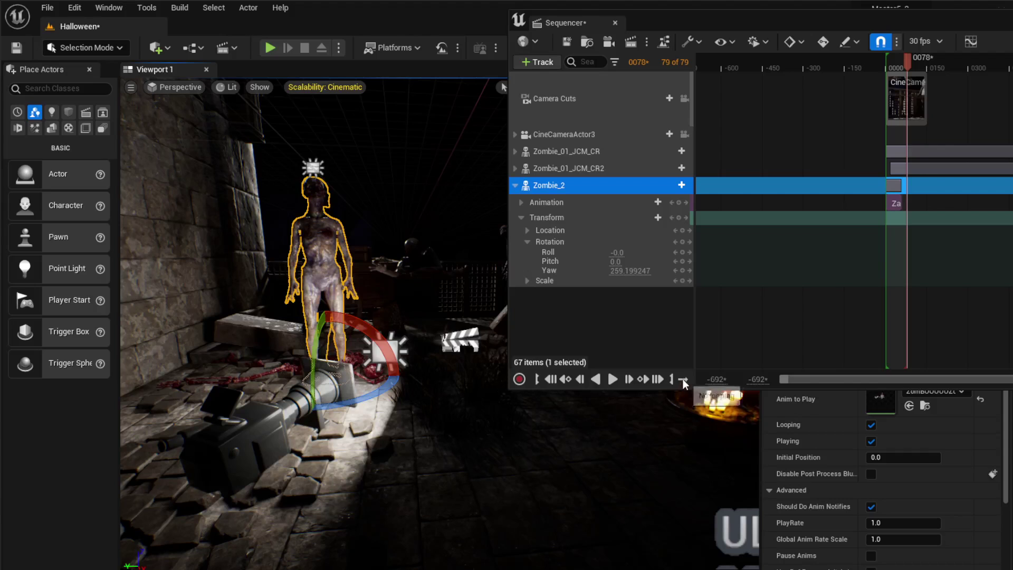
click(612, 379)
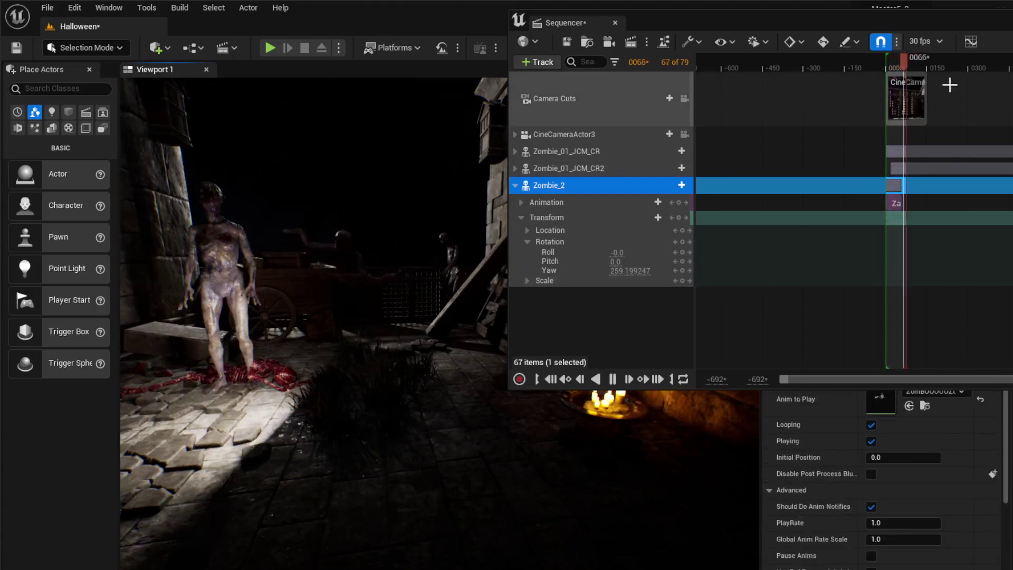
Step: Stop at frame 35, select Zombie_01_JCM_CR2 in the level and examine its placement from close up and farther back
click(900, 64)
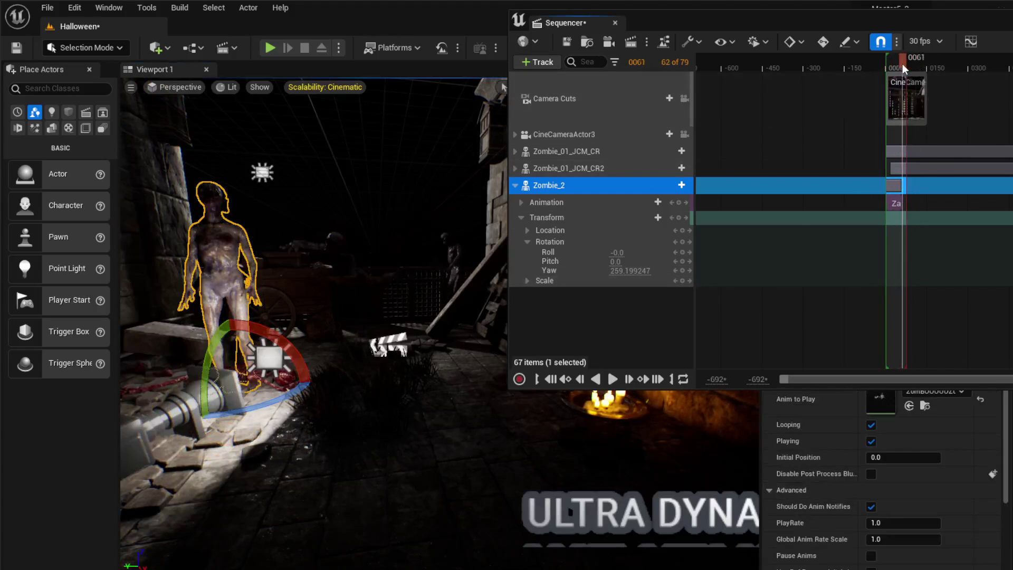
click(347, 264)
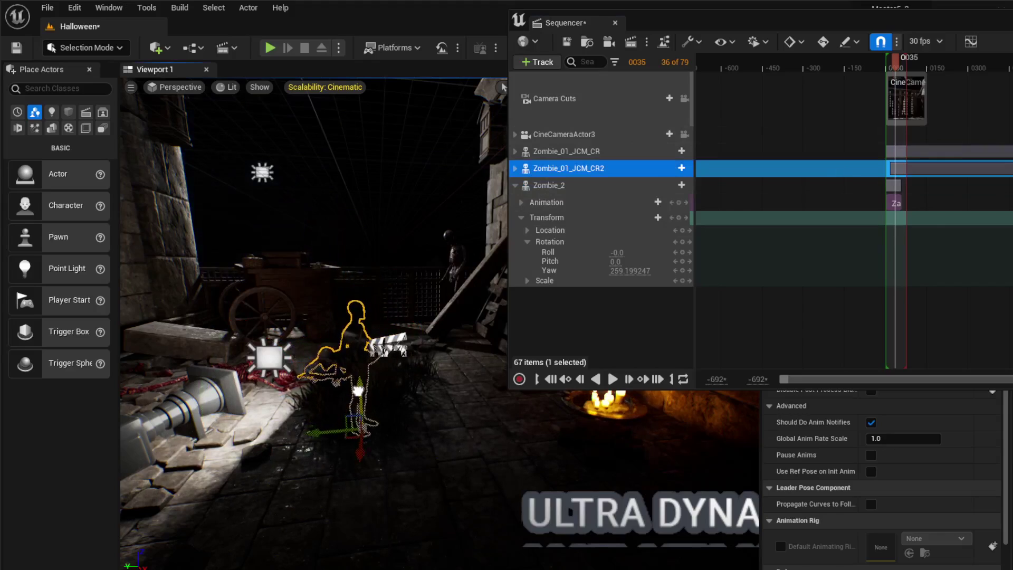
key(w)
right_drag(358, 391, 410, 387)
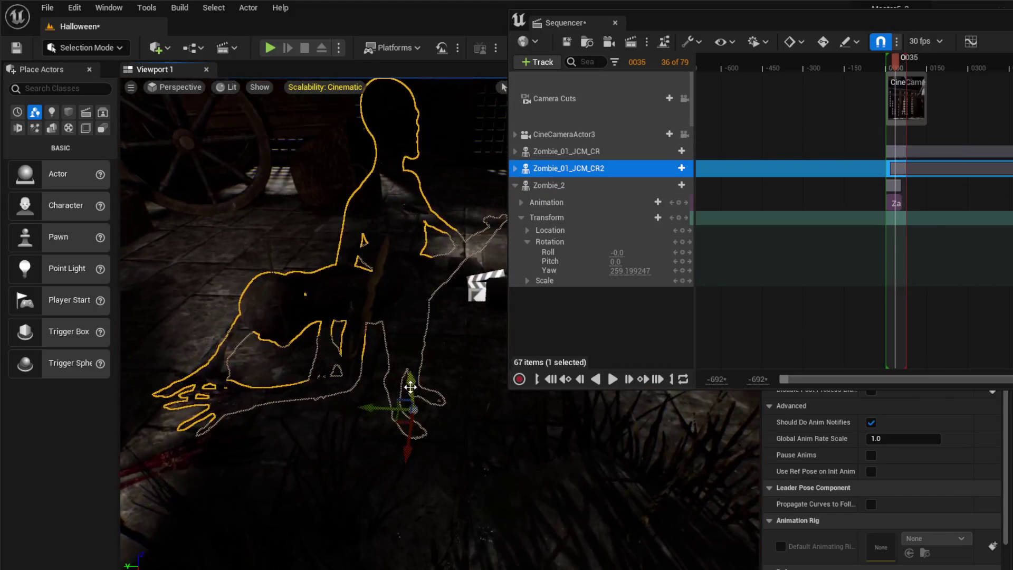
scroll(411, 387, down, 10)
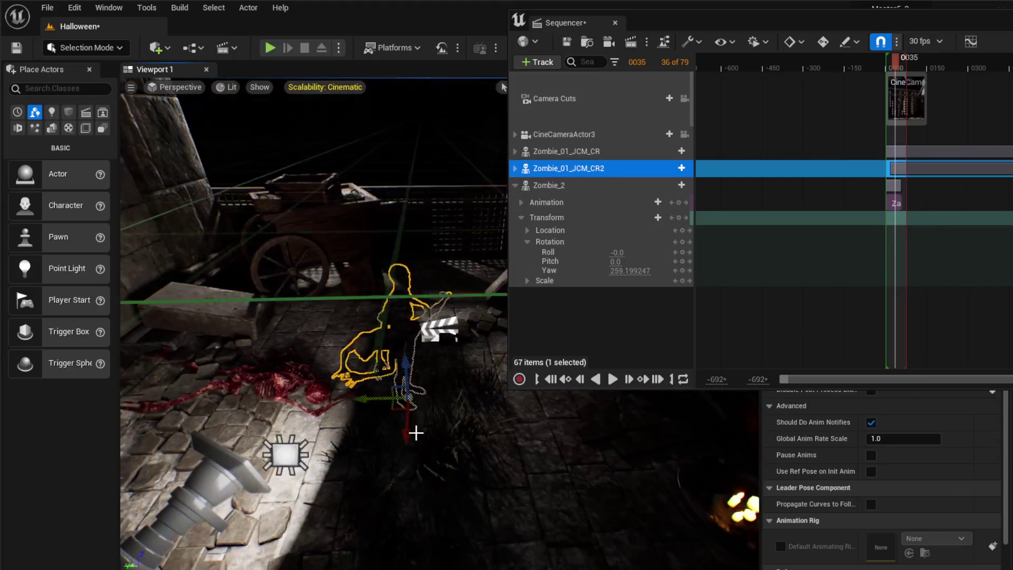
key(e)
drag(445, 451, 419, 455)
right_drag(364, 93, 371, 90)
key(s)
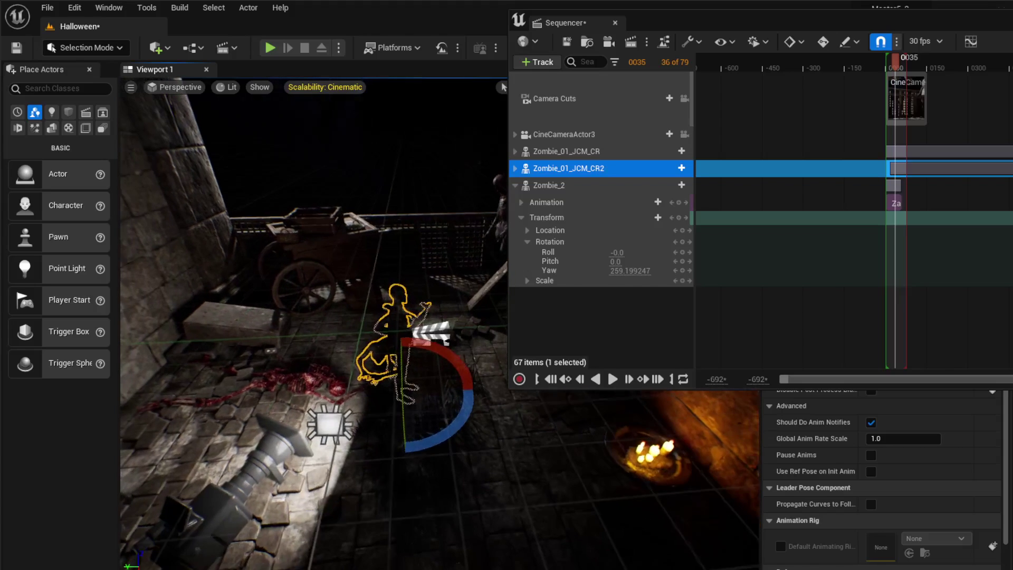
Step: Look through CineCameraActor3 and play the sequence in game view to check the framing of the zombies
click(169, 89)
click(211, 247)
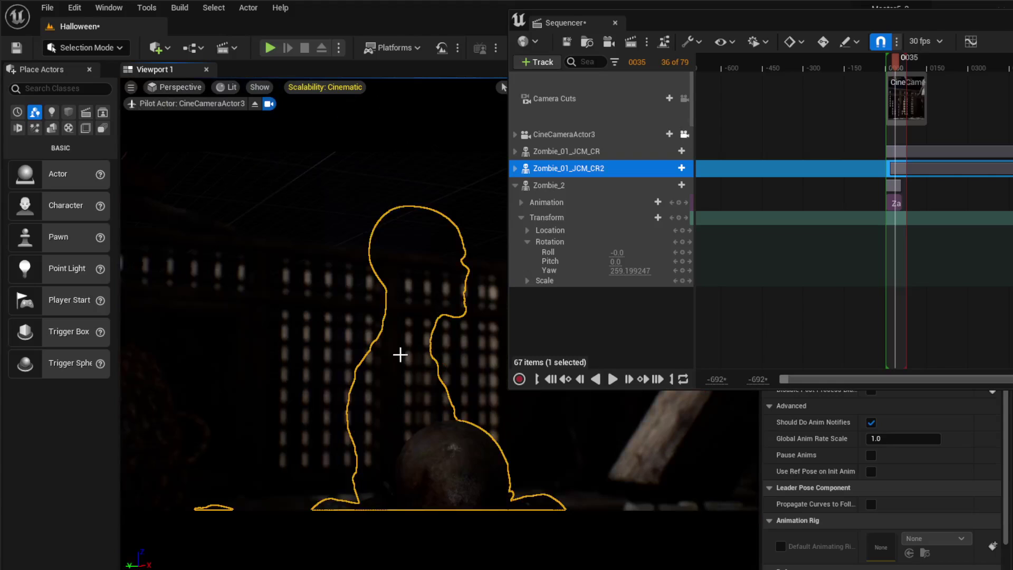
drag(785, 31, 1012, 33)
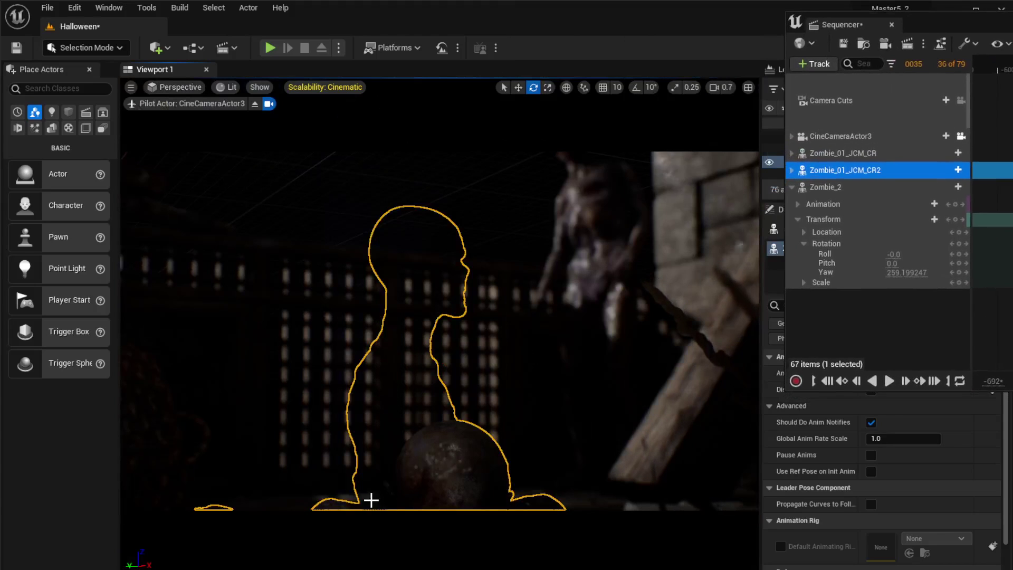
key(space)
key(g)
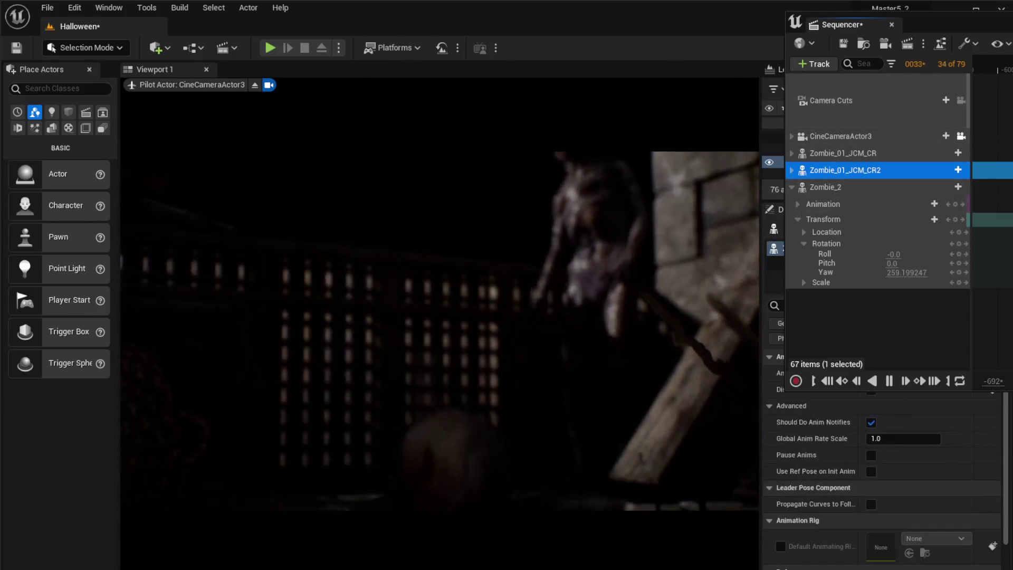
key(space)
key(g)
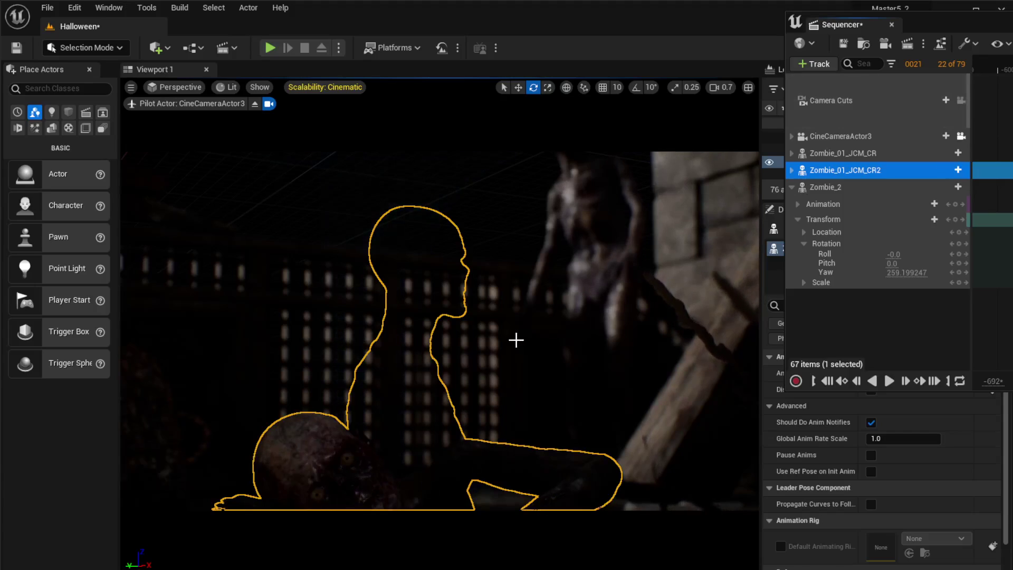
Step: Select Zombie_2 in the level and shift it sideways from the blood-stained stones towards the fire bowl
right_drag(516, 340, 348, 367)
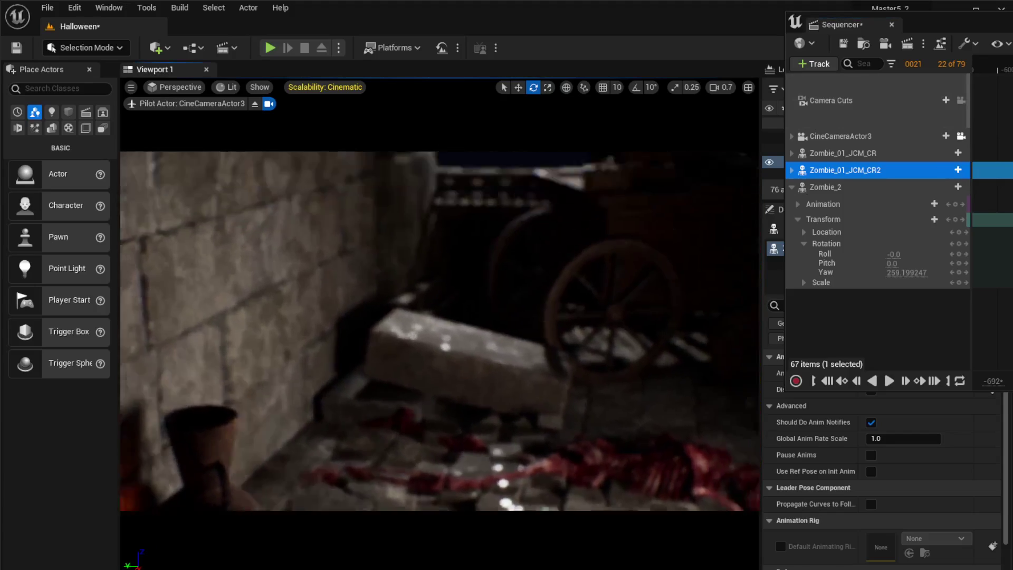
right_drag(191, 245, 332, 248)
scroll(191, 245, up, 2)
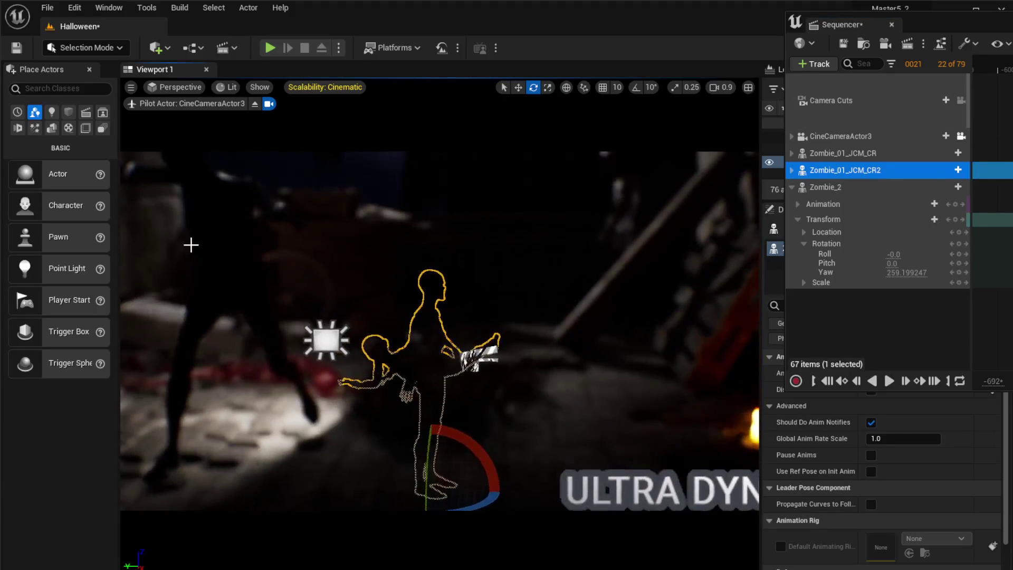
click(242, 311)
drag(220, 391, 474, 398)
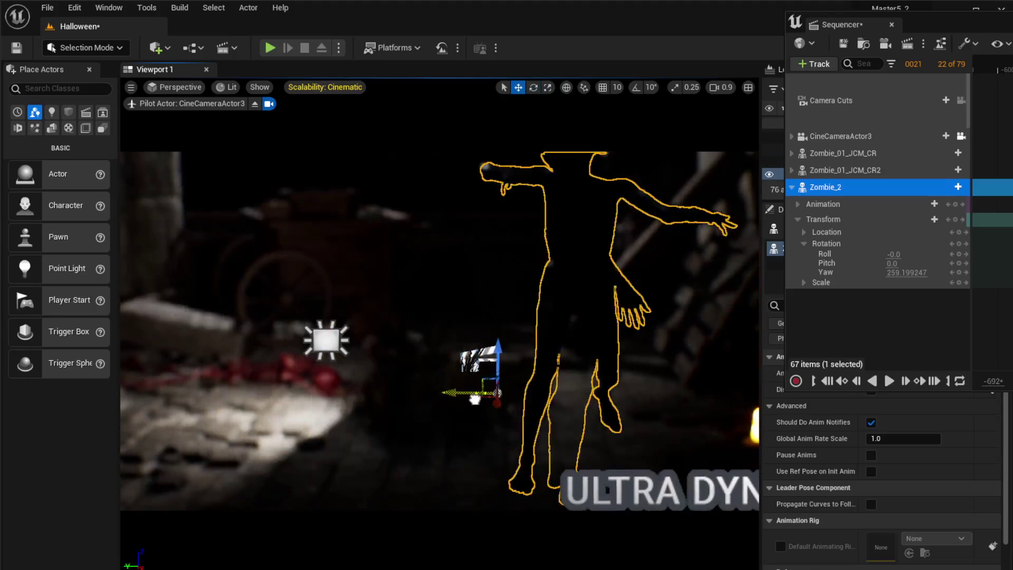
right_drag(568, 413, 617, 408)
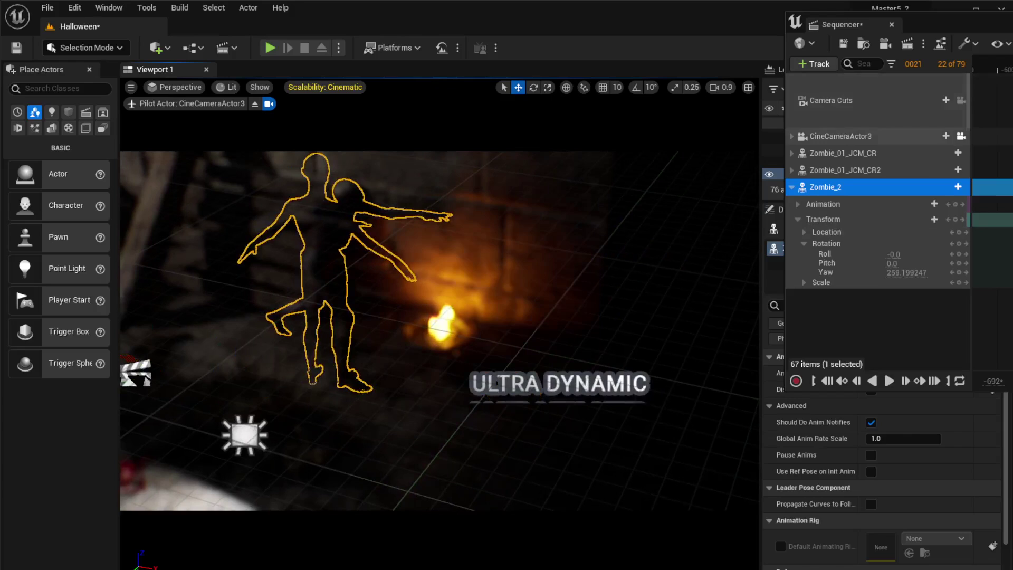
Step: Move Zombie_2 away from the fire bowl to the far end of the alley, by the latticed railing
drag(965, 25, 268, 80)
drag(364, 77, 997, 79)
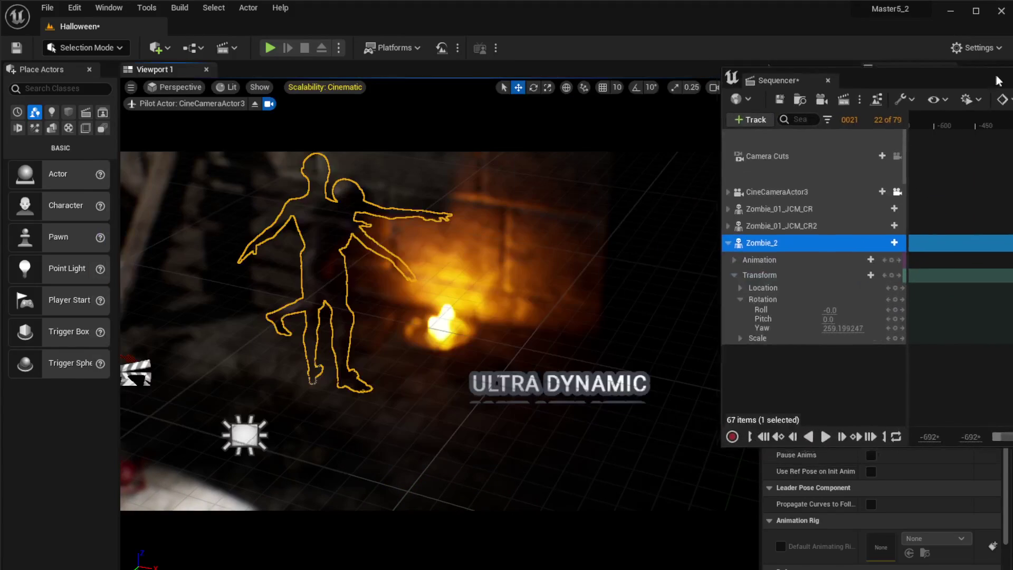
right_drag(623, 406, 610, 406)
right_drag(518, 264, 448, 274)
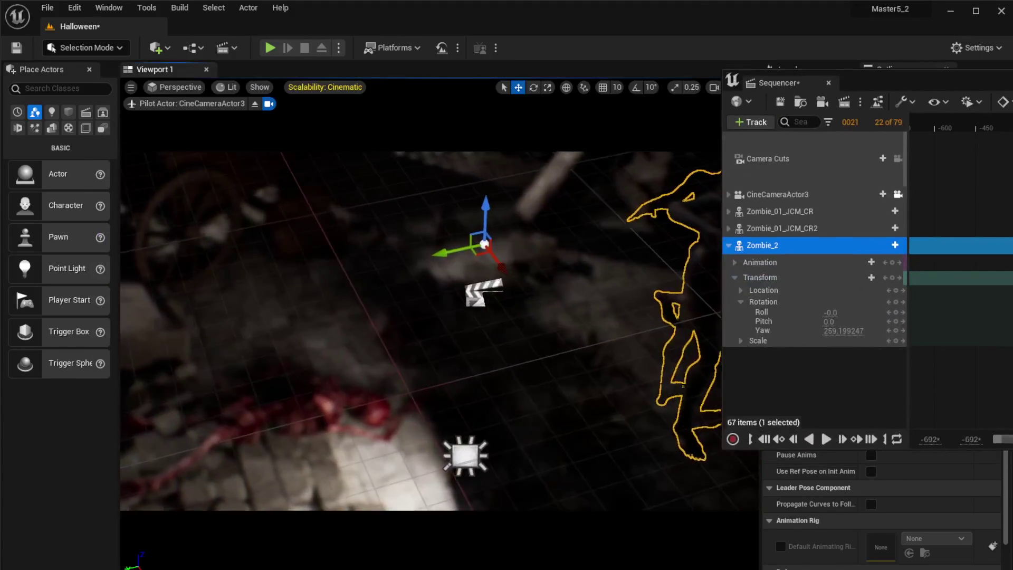
drag(501, 268, 320, 114)
right_drag(319, 114, 328, 79)
right_drag(423, 287, 496, 280)
drag(238, 306, 131, 217)
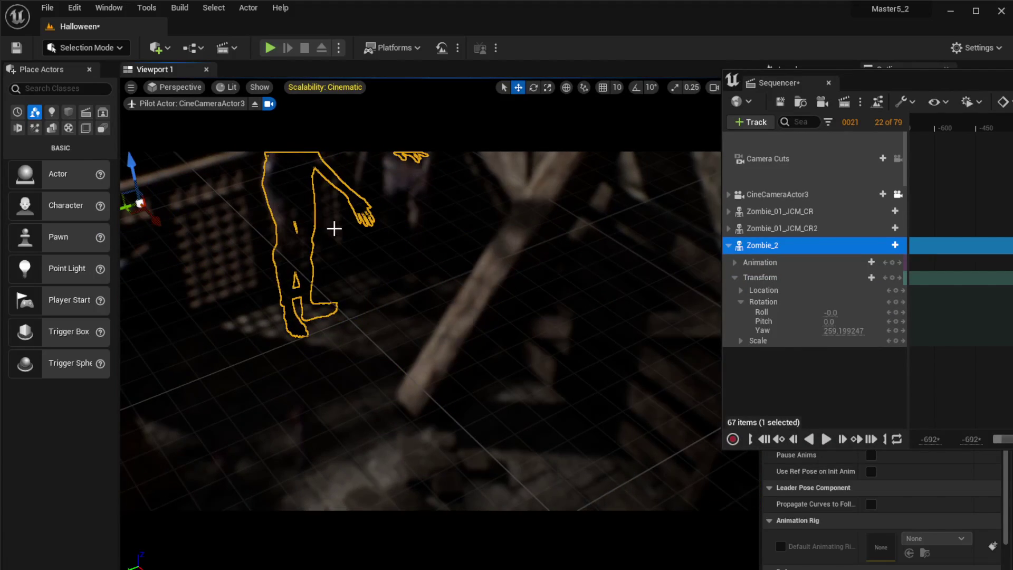
right_drag(332, 229, 324, 242)
drag(356, 280, 291, 283)
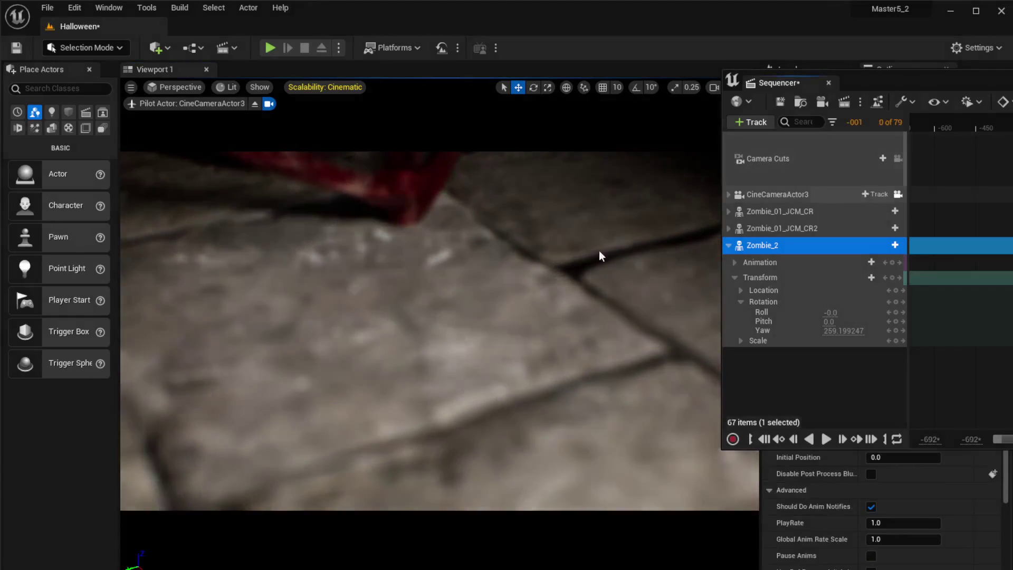
right_drag(600, 254, 594, 174)
key(e)
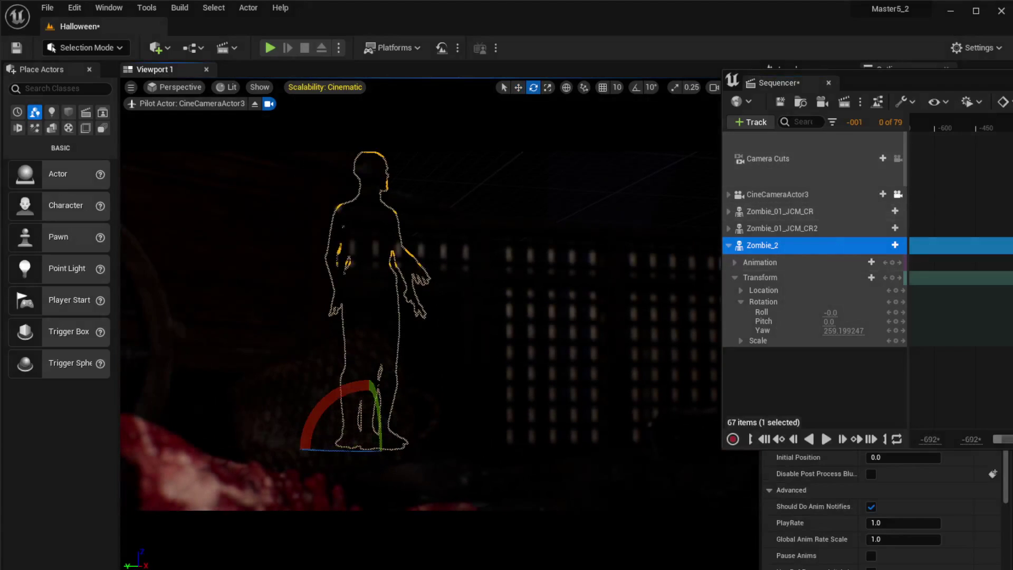
Step: Replay the sequence through CineCameraActor3, then stop piloting the camera and inspect the alley in the free perspective view
key(space)
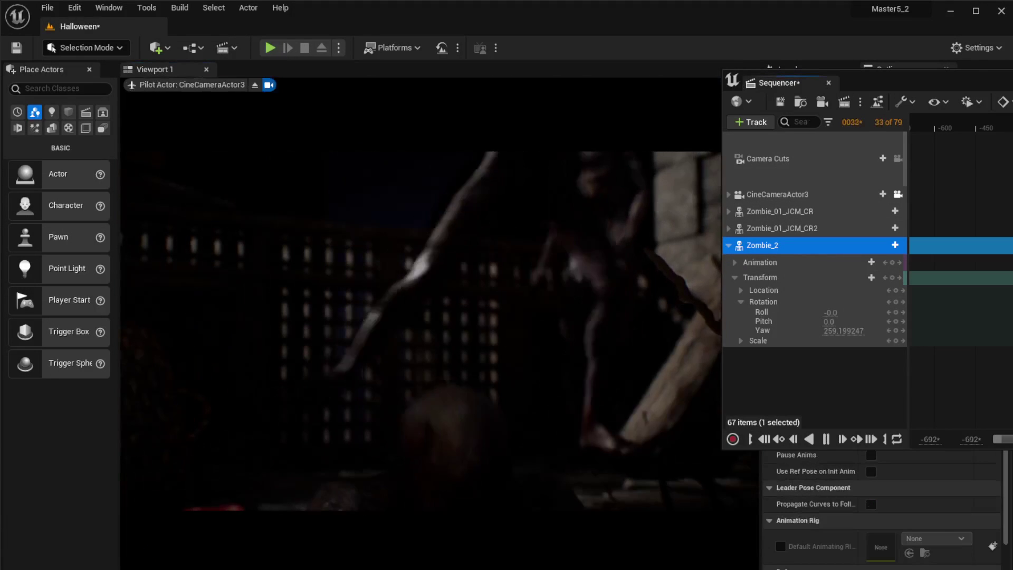
drag(908, 71, 1012, 66)
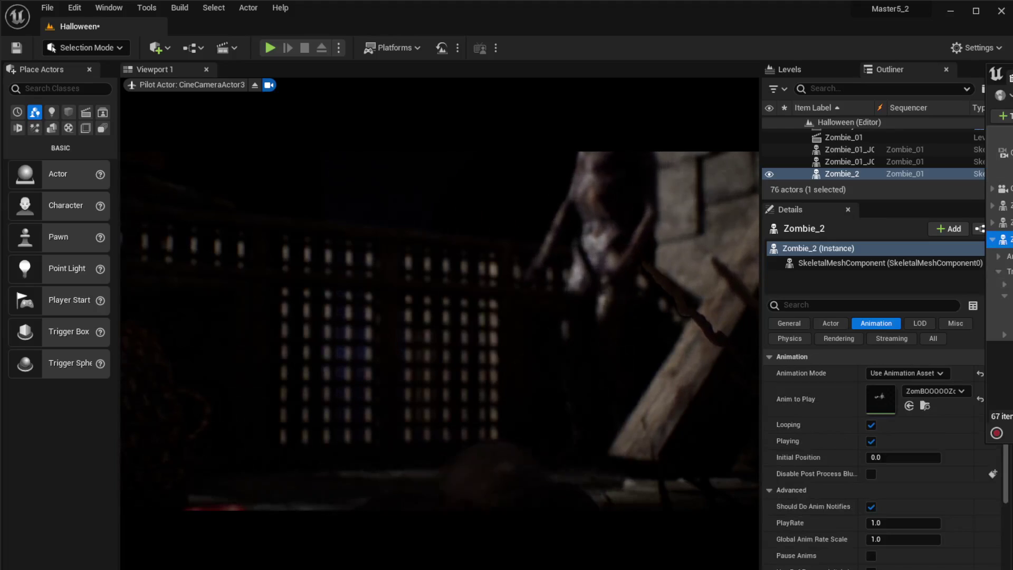
key(g)
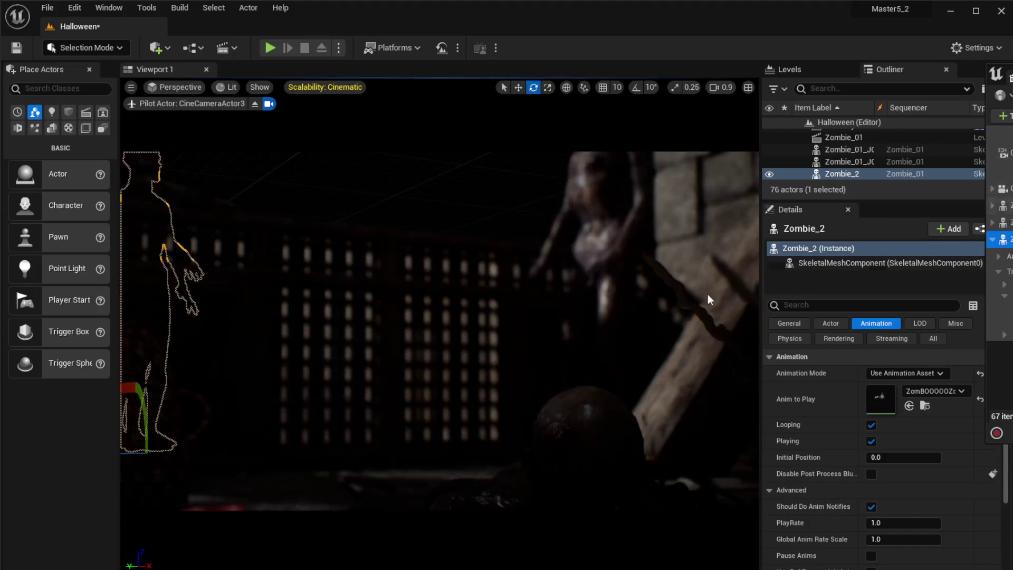
click(257, 106)
right_drag(559, 337, 704, 251)
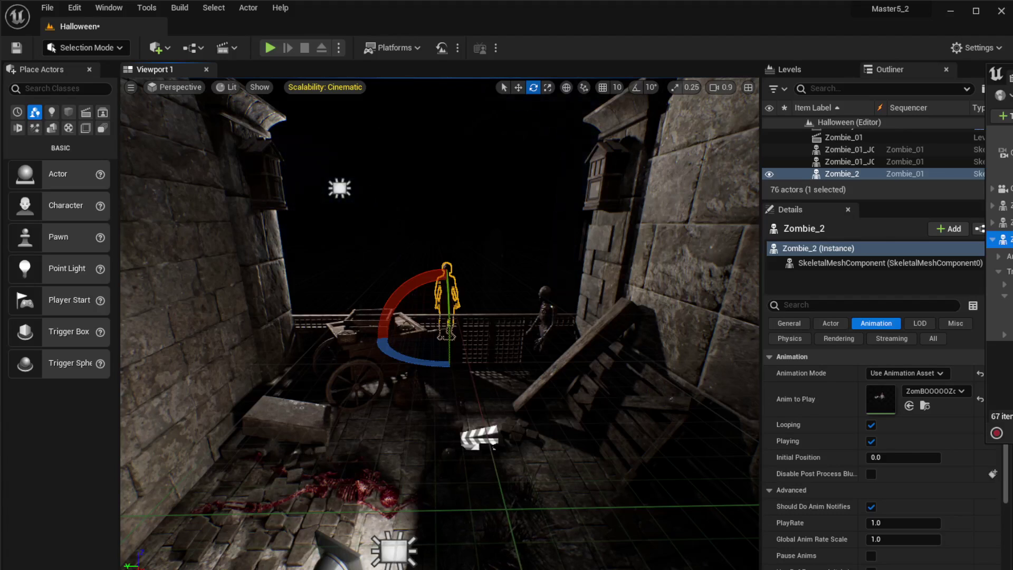
Step: Locate the DazToUnreal/Animation folder and place the ZombieANimsMM_Land animation in the level on the blood-stained floor
click(926, 406)
drag(619, 147, 704, 66)
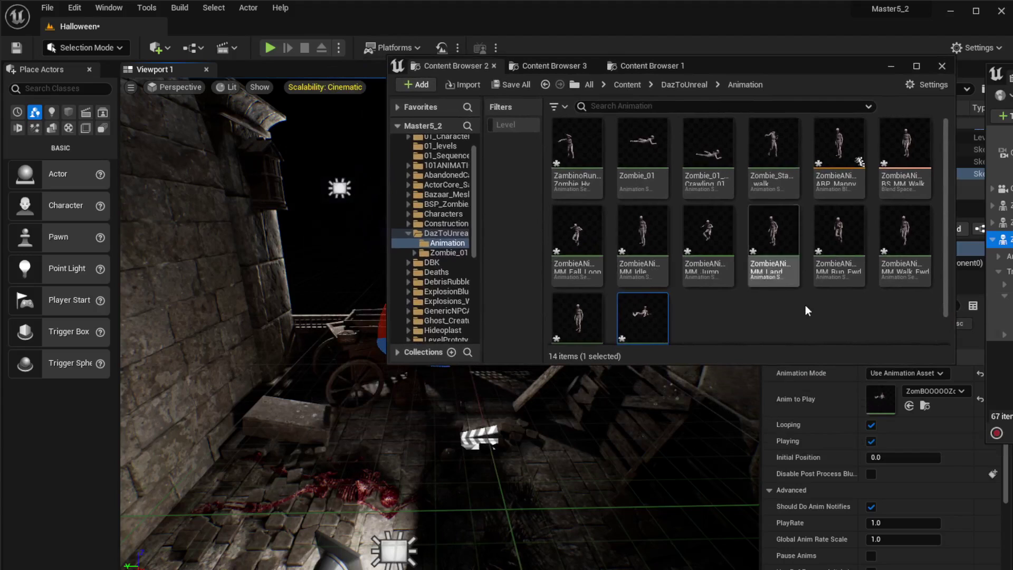
drag(773, 226, 885, 401)
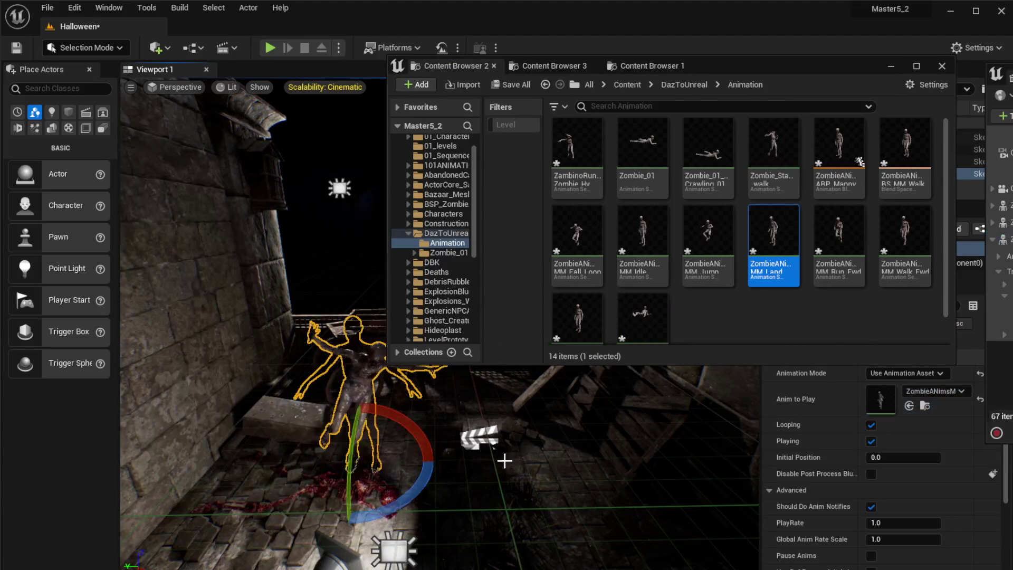
right_drag(505, 461, 495, 435)
key(w)
right_drag(570, 475, 560, 483)
key(s)
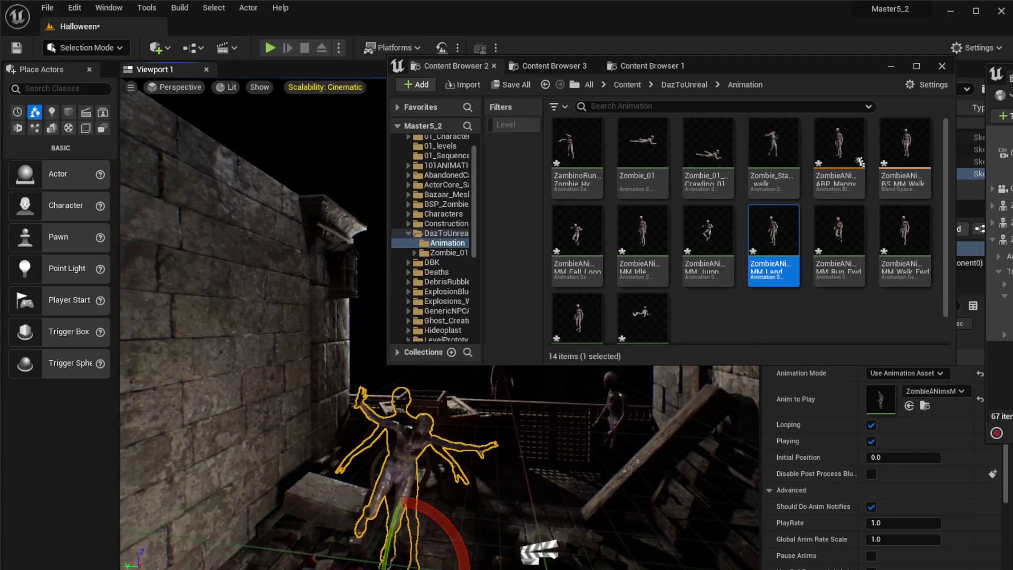
Step: Add the placed ZombieANimsMM_Land actor to the Zombie_01 level sequence
drag(1012, 70, 471, 49)
click(316, 95)
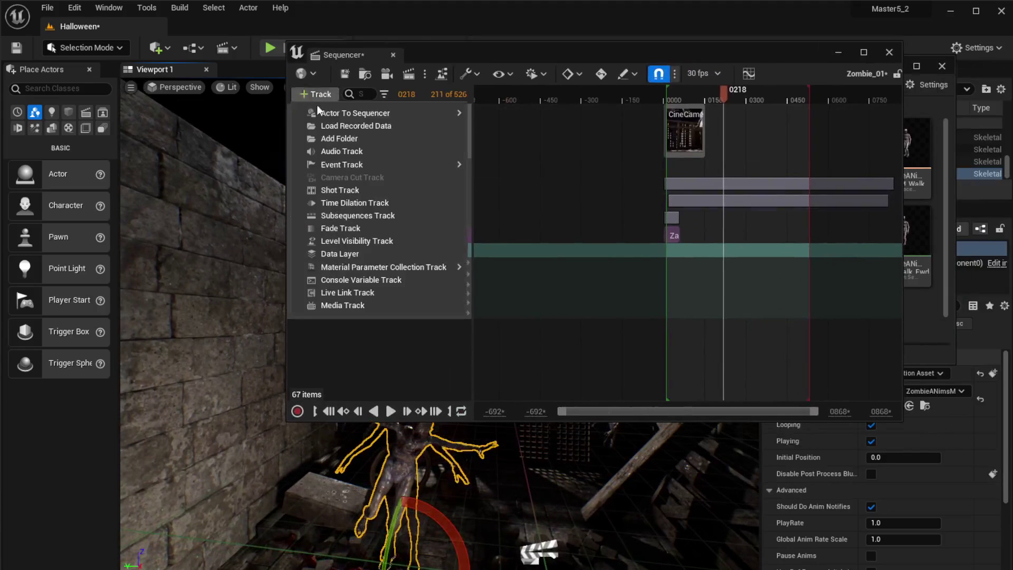
mouse_move(366, 116)
click(549, 117)
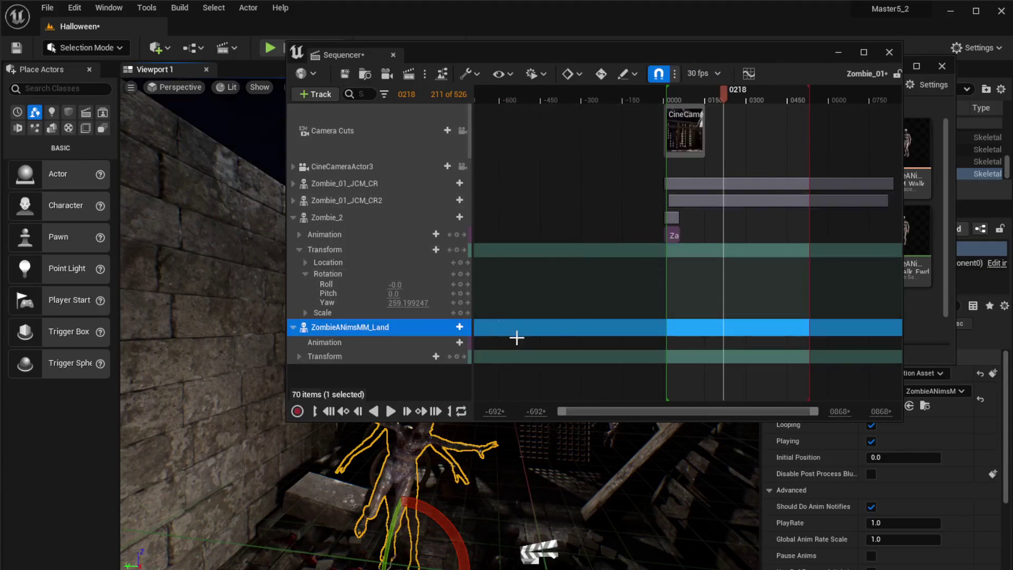
Step: Assign the Zombie_01_Crawling_01 animation to the ZombieANimsMM_Land track and preview the sequence from frame 77
click(446, 342)
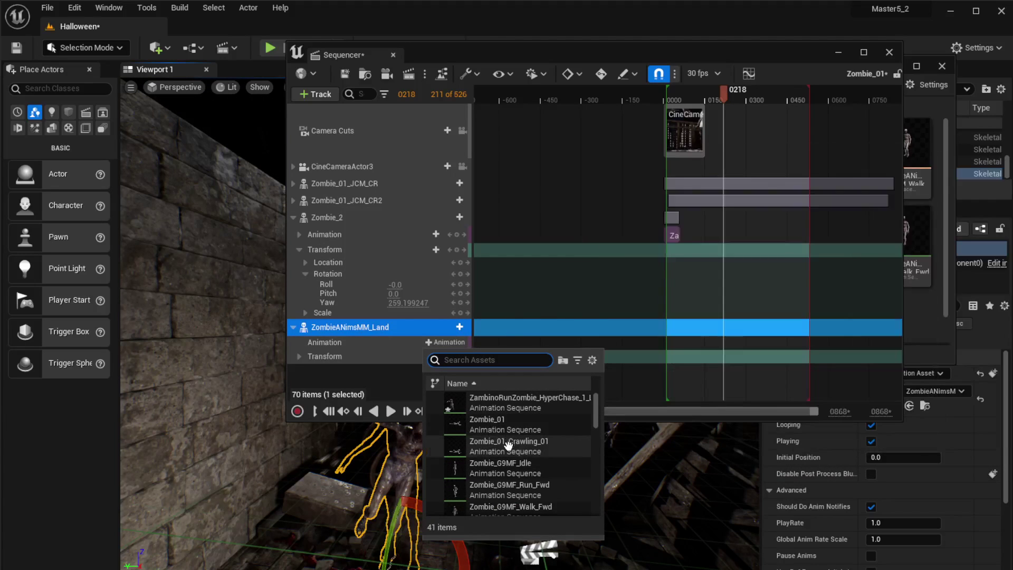
click(500, 445)
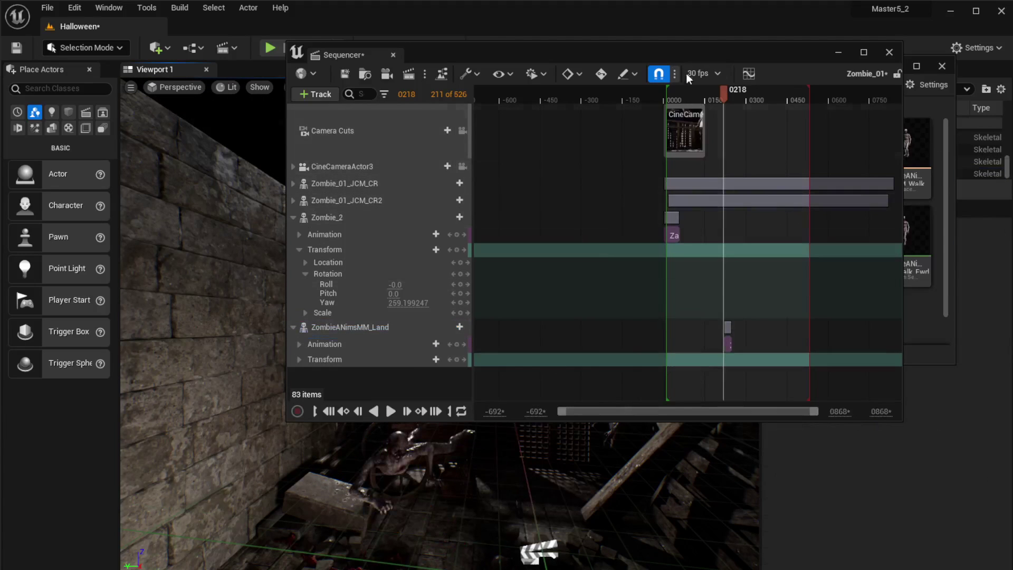
drag(656, 51, 983, 38)
click(998, 87)
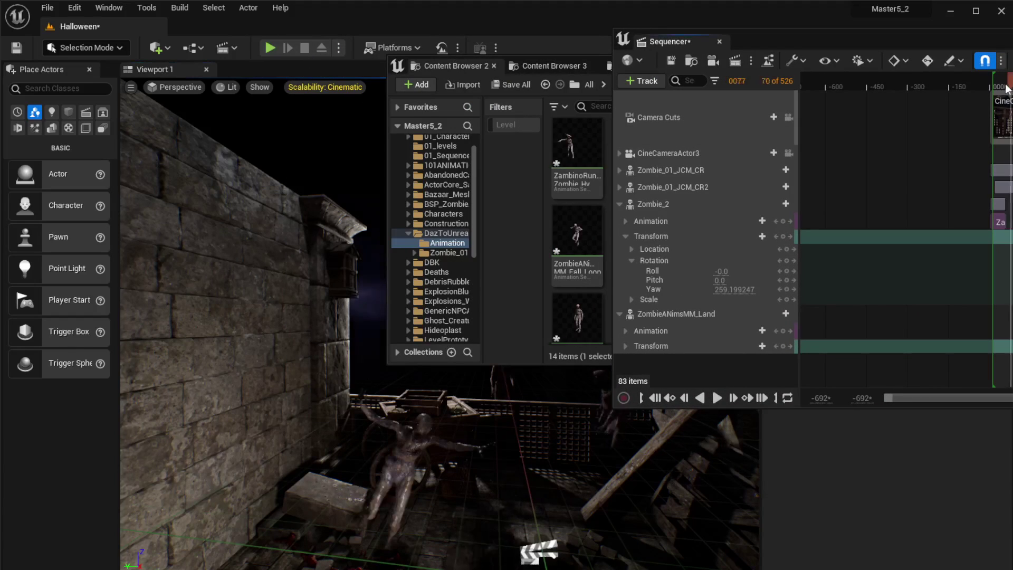
key(space)
Step: Extend the start of ZombieANimsMM_Land's crawling clip back to frame 0 of the sequence
drag(755, 42, 446, 9)
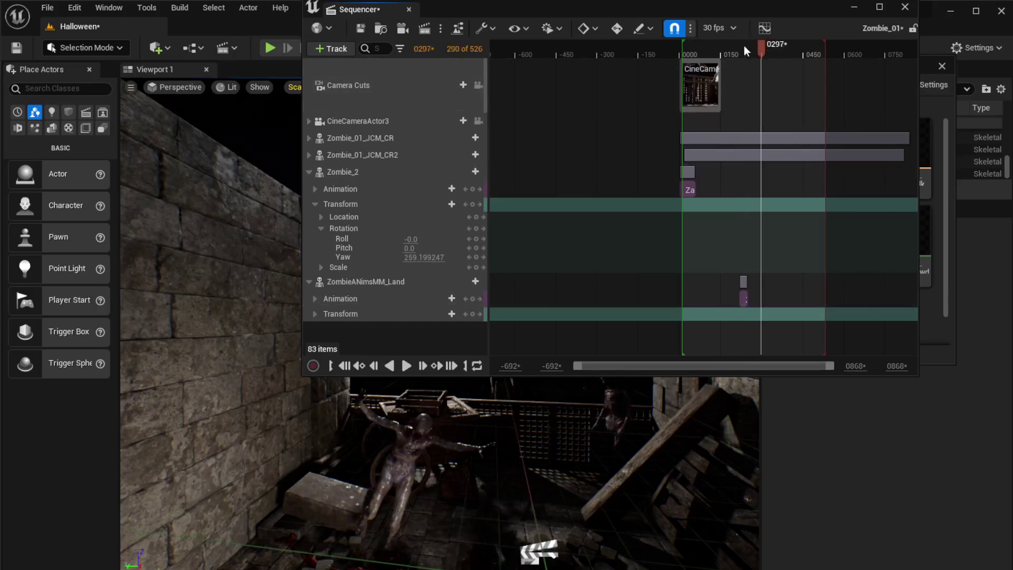
drag(744, 46, 701, 46)
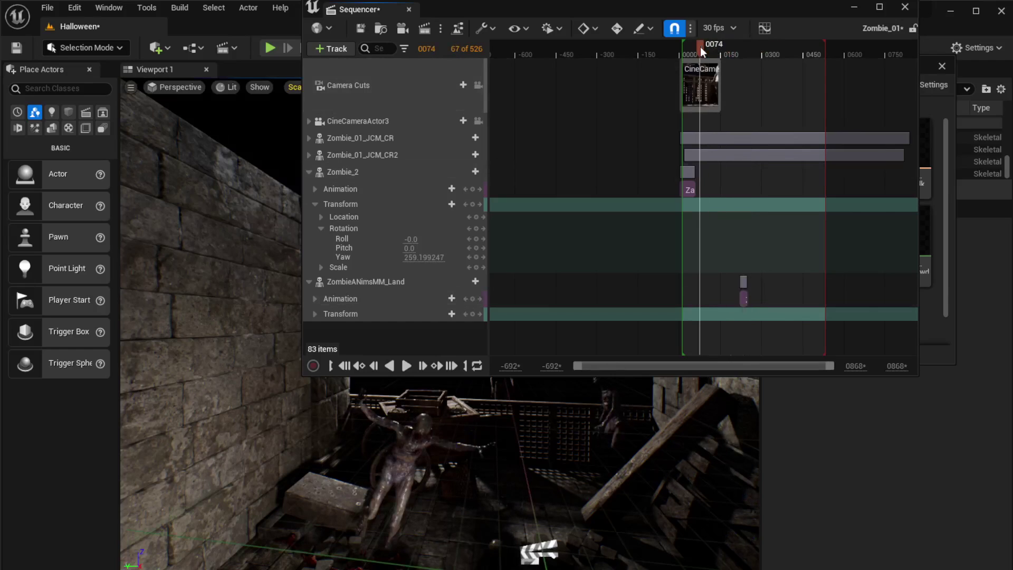
click(752, 245)
drag(741, 282, 678, 288)
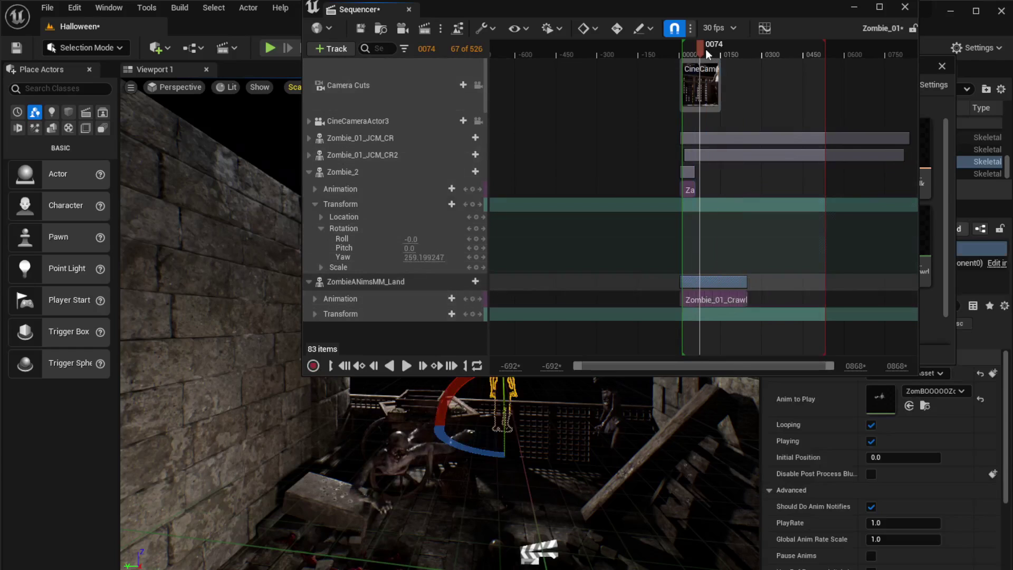
Step: Replay the sequence from its start, then adjust ZombieANimsMM_Land's crawling clip to span about frame 150 to about frame 330
click(684, 53)
key(space)
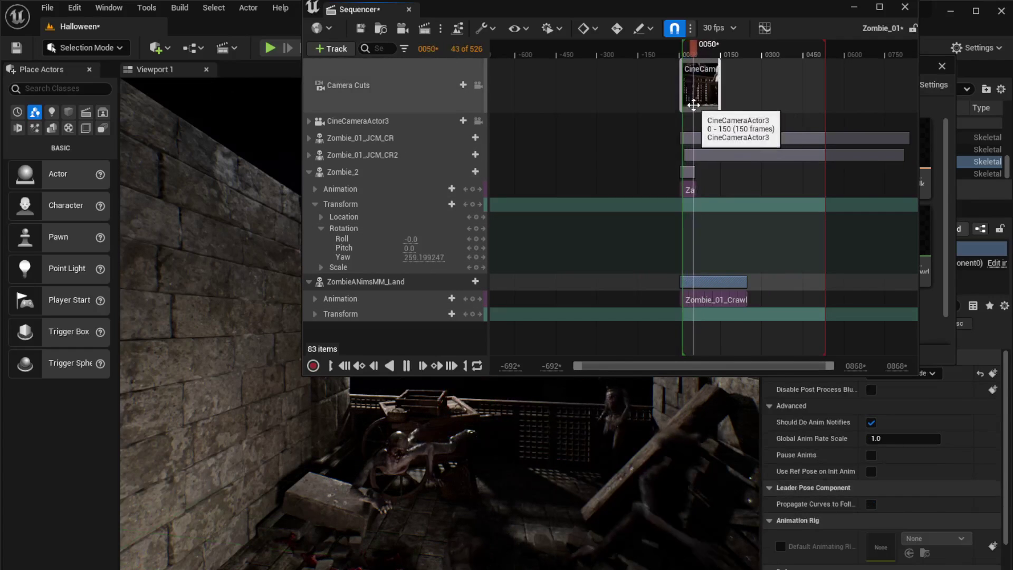
key(space)
click(743, 236)
drag(713, 283, 769, 282)
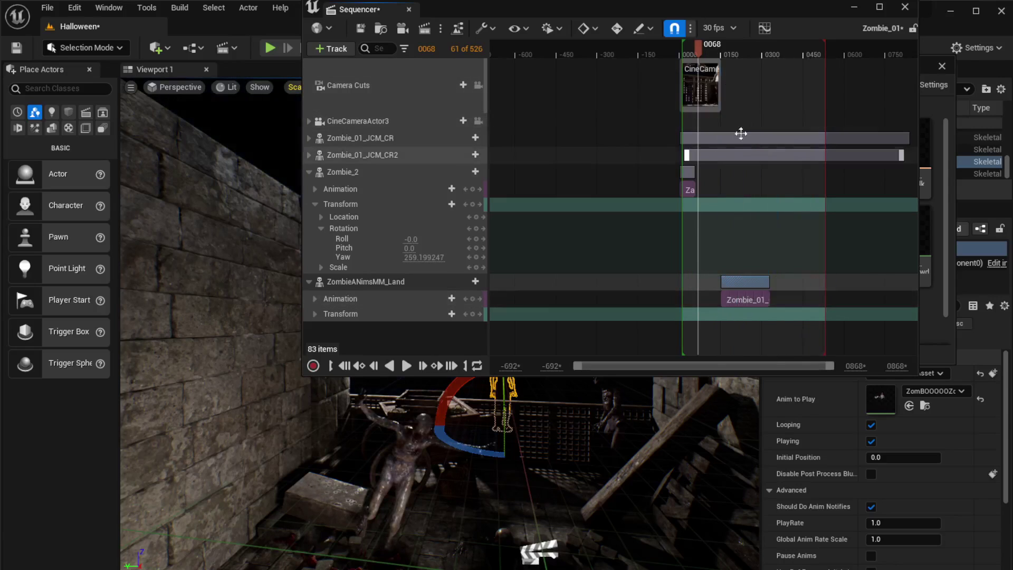